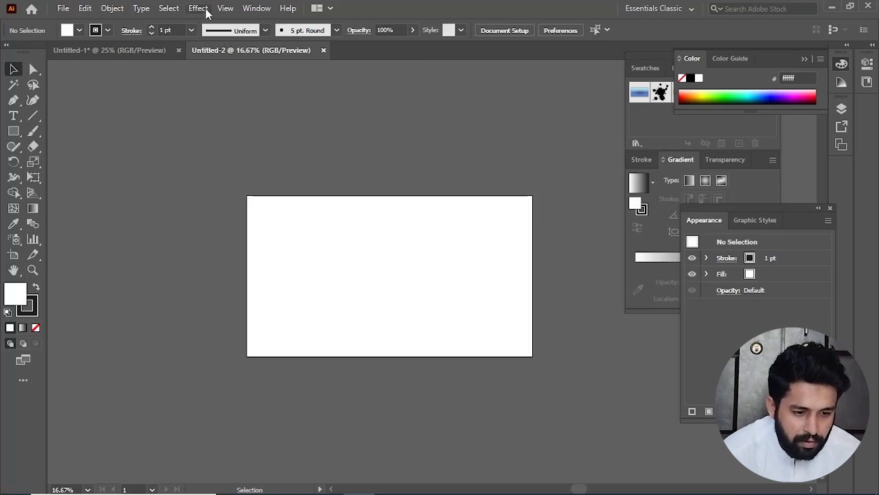
pyautogui.click(198, 9)
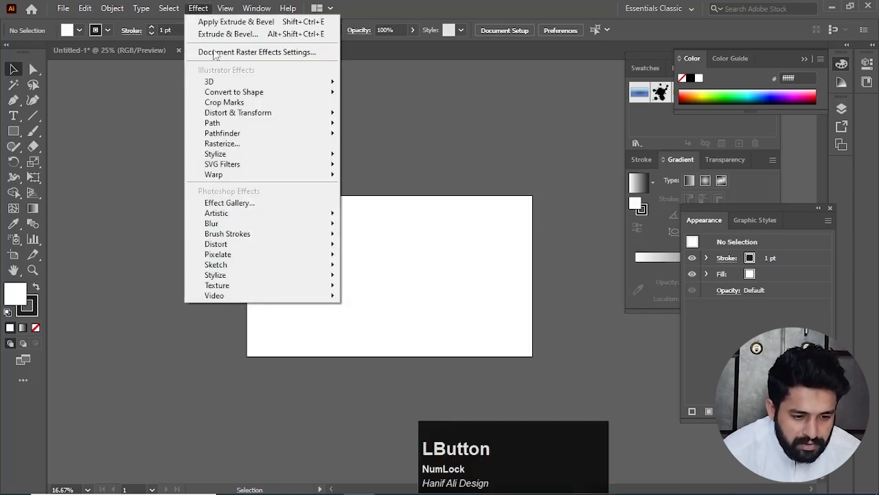
pyautogui.moveTo(217, 85)
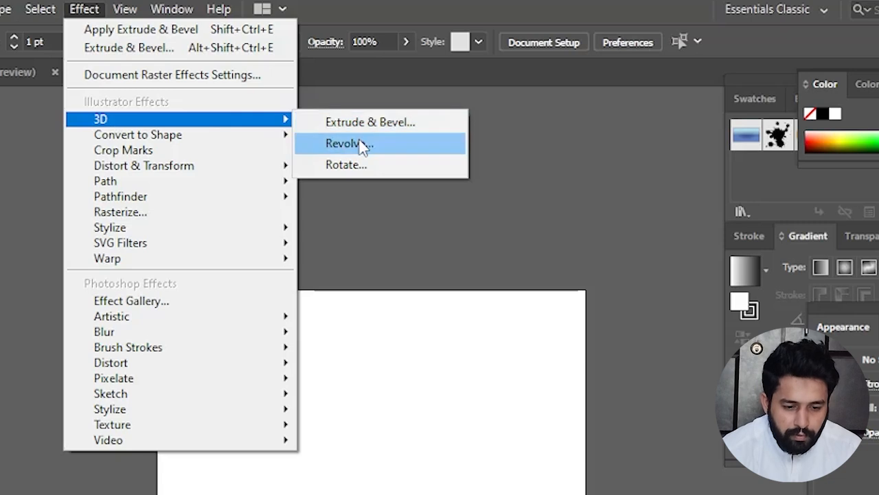
pyautogui.moveTo(293, 139)
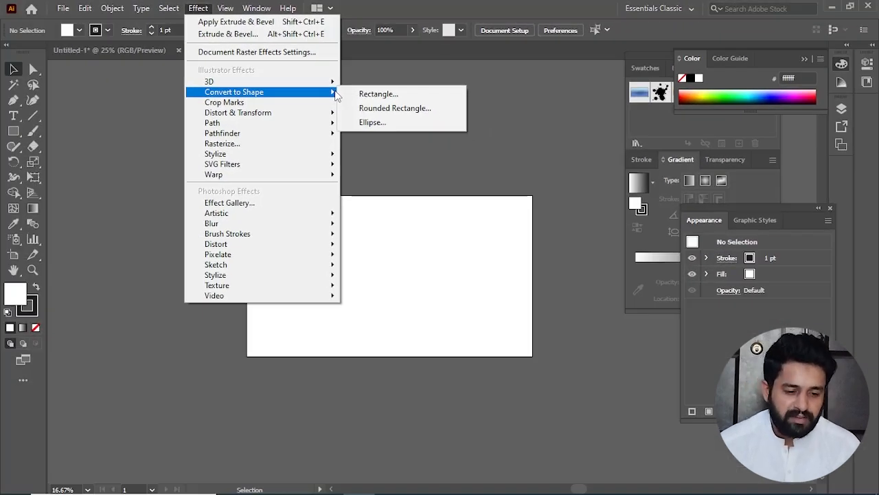
pyautogui.moveTo(338, 84)
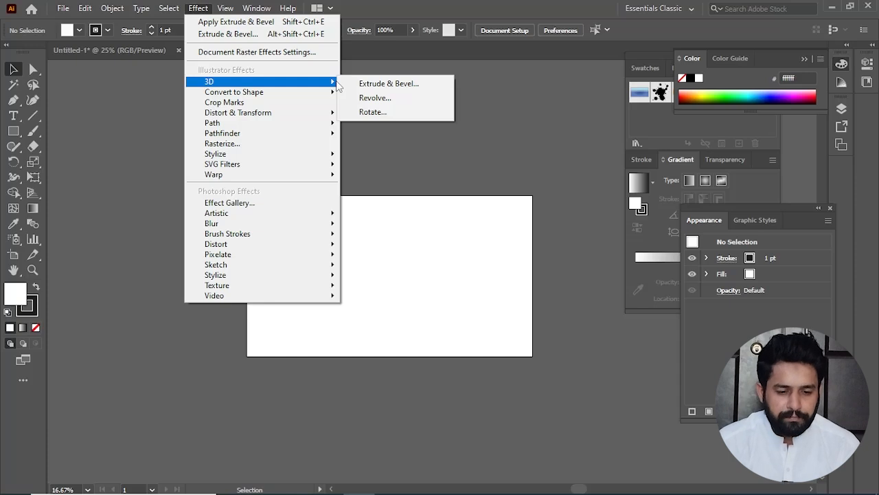
pyautogui.click(431, 148)
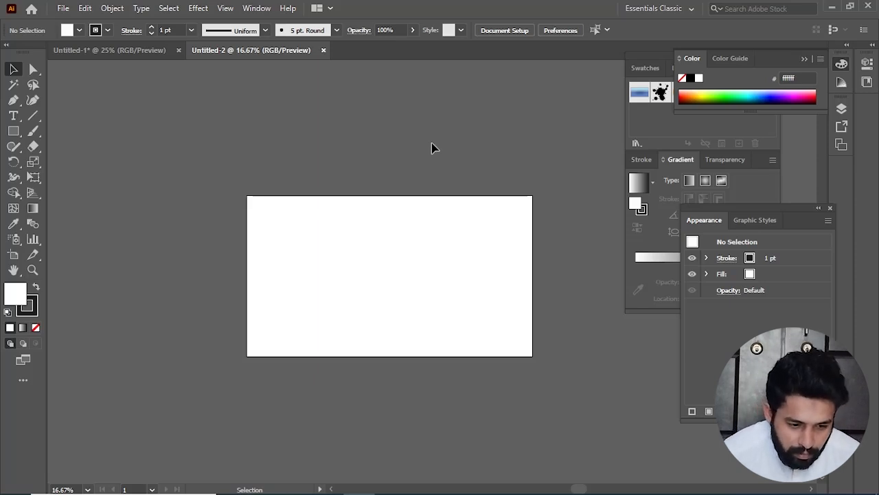
# Step: Draw a small square in the artboard's lower-left area and set its stroke weight to 4 pt
pyautogui.click(13, 130)
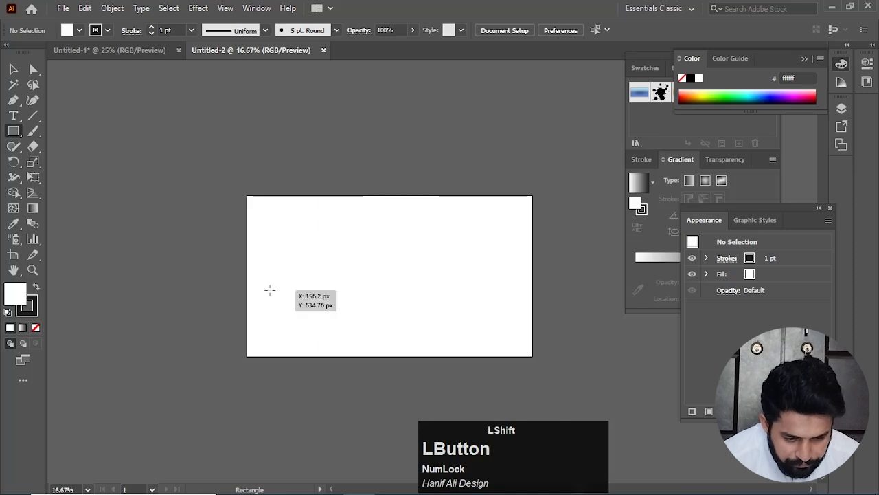
pyautogui.press('v')
pyautogui.moveTo(270, 290)
pyautogui.keyDown('shift'); pyautogui.mouseDown()
pyautogui.moveTo(325, 344)
pyautogui.moveTo(308, 309)
pyautogui.mouseUp(); pyautogui.keyUp('shift')
pyautogui.click(356, 344)
pyautogui.click(315, 333)
pyautogui.click(169, 32)
# Step: Delete the square's upper-right anchor point to leave an L-shaped pair of axes
pyautogui.scroll(3, 171, 33)
pyautogui.click(349, 320)
pyautogui.press('a')
pyautogui.click(324, 290)
pyautogui.press('Delete')
pyautogui.press('v')
pyautogui.click(320, 318)
pyautogui.scroll(2, 308, 308)
# Step: Add a "Y" text label beside the upper end of the vertical axis
pyautogui.click(13, 115)
pyautogui.click(292, 281)
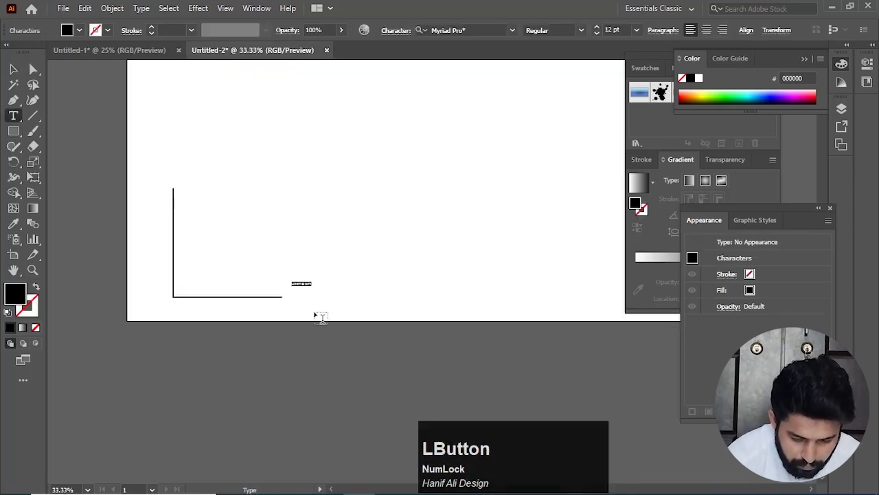
pyautogui.write('Y')
pyautogui.press('Escape')
pyautogui.moveTo(294, 281); pyautogui.dragTo(272, 285)
# Step: Add an "X" text label above the outer end of the horizontal axis
pyautogui.click(215, 210)
pyautogui.doubleClick(273, 287)
pyautogui.write('X')
pyautogui.press('Escape')
pyautogui.click(303, 265)
pyautogui.moveTo(303, 255); pyautogui.dragTo(358, 268)
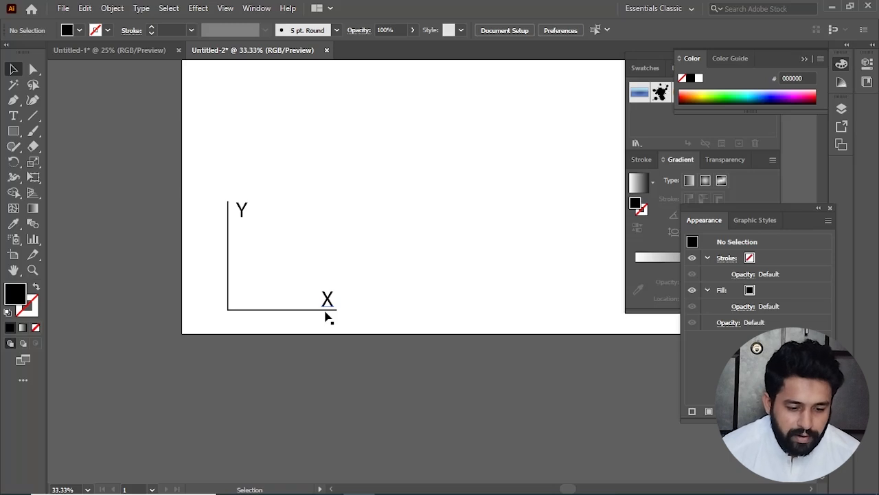
# Step: Draw a square of about the same size as the axes, to the right of the X axis
pyautogui.moveTo(379, 281); pyautogui.dragTo(295, 272)
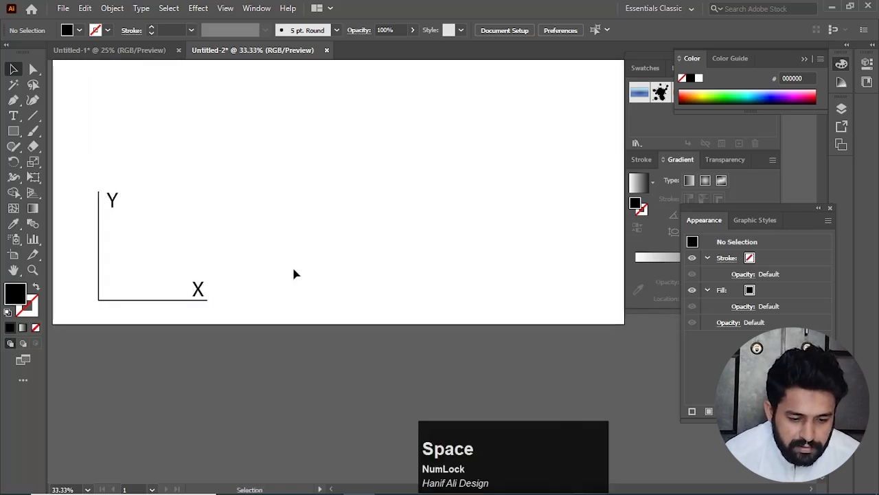
pyautogui.scroll(-1, 292, 274)
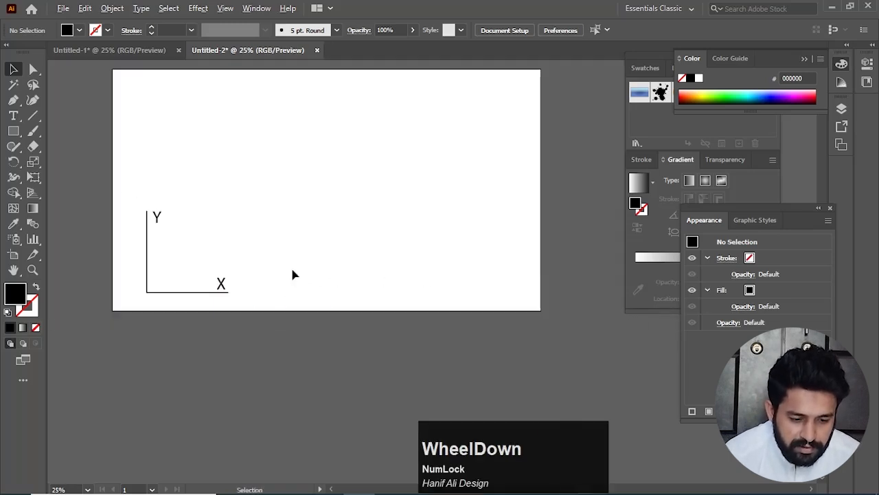
pyautogui.click(14, 132)
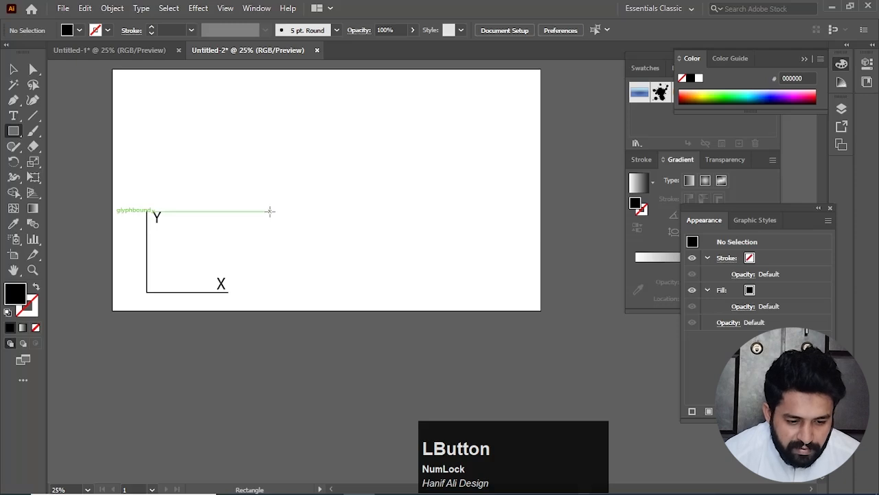
pyautogui.moveTo(270, 212); pyautogui.dragTo(357, 298)
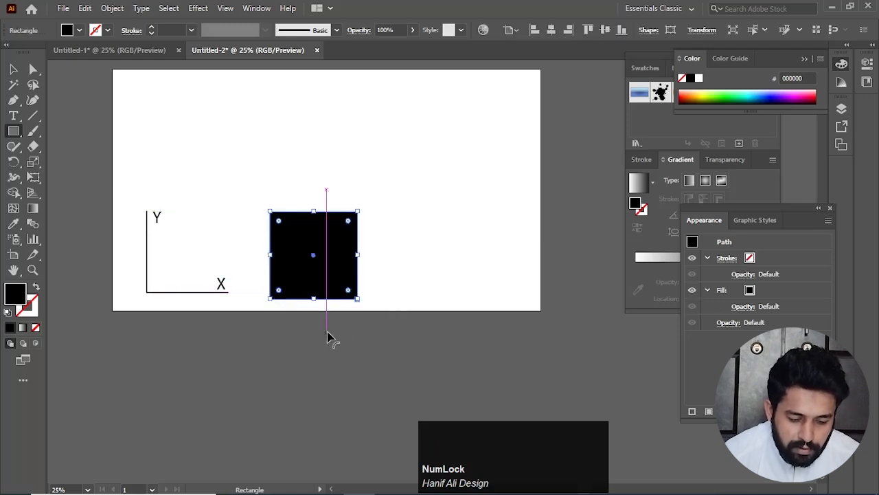
pyautogui.press('v')
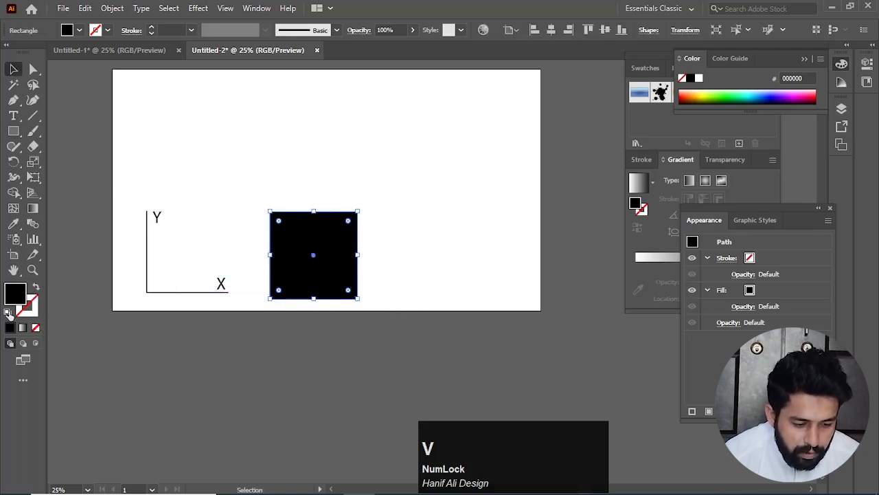
# Step: Give the new square the default white fill and black stroke, and match its 4 pt stroke to the axes with the Eyedropper
pyautogui.click(8, 312)
pyautogui.click(287, 305)
pyautogui.moveTo(409, 258); pyautogui.dragTo(324, 309)
pyautogui.click(203, 292)
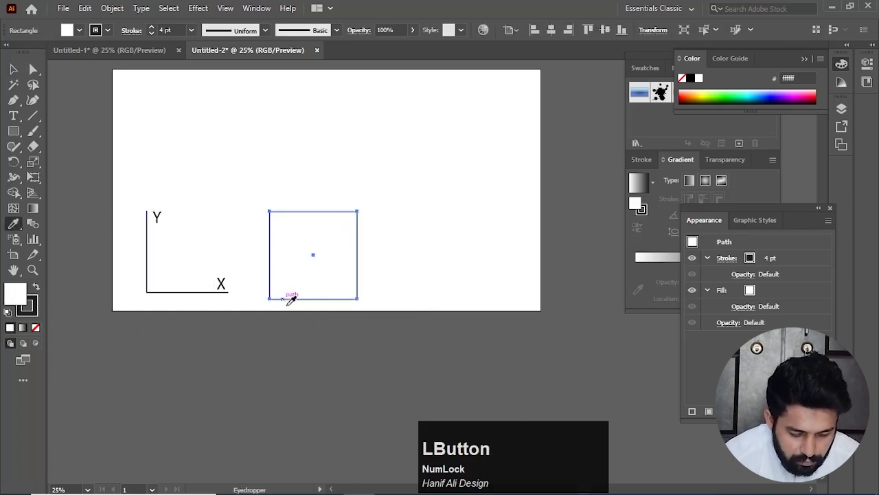
pyautogui.press('v')
# Step: Move the square around to show movement along X and Y, and leave it beside the axes near the artboard's lower edge
pyautogui.click(314, 305)
pyautogui.moveTo(314, 300); pyautogui.dragTo(405, 283)
pyautogui.scroll(1, 355, 272)
pyautogui.moveTo(356, 270); pyautogui.dragTo(373, 312)
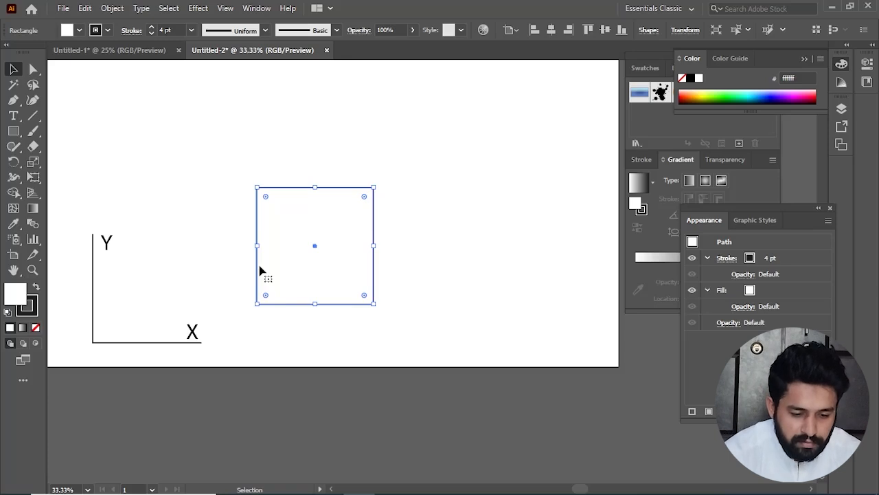
pyautogui.moveTo(320, 336); pyautogui.dragTo(309, 310)
pyautogui.click(309, 296)
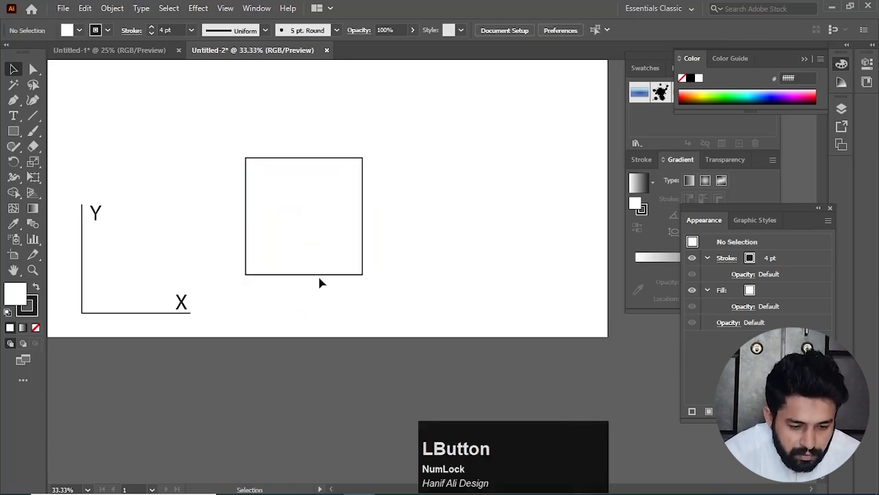
pyautogui.moveTo(320, 279); pyautogui.dragTo(337, 321)
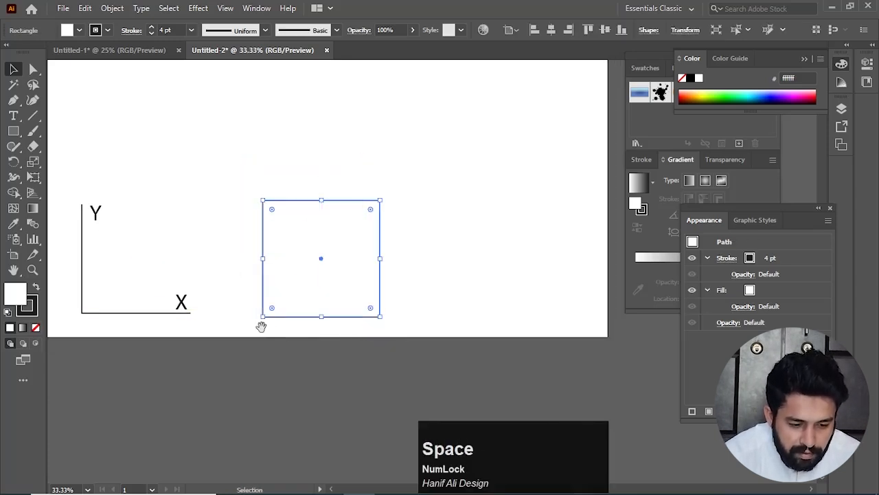
pyautogui.moveTo(261, 326); pyautogui.dragTo(324, 367)
pyautogui.click(291, 400)
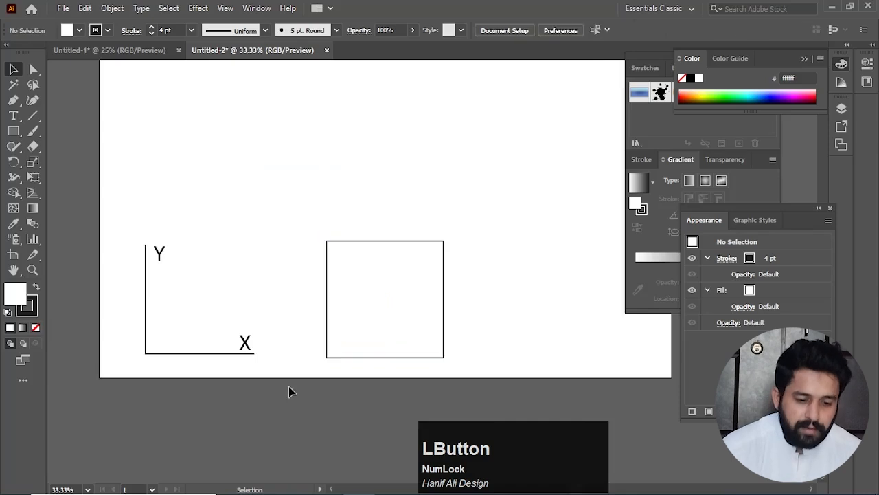
pyautogui.moveTo(343, 349); pyautogui.dragTo(244, 323)
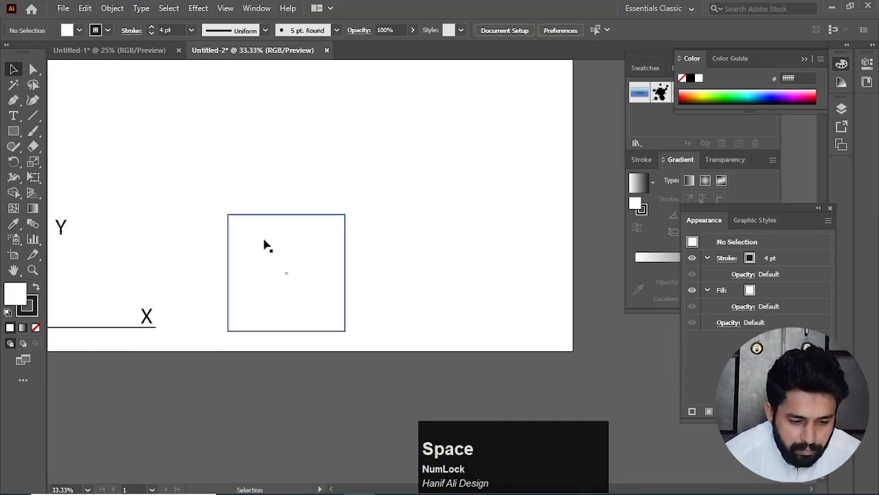
# Step: Copy the X label to the right of the square and change the copy's text to "2D"
pyautogui.moveTo(151, 318); pyautogui.dragTo(414, 283)
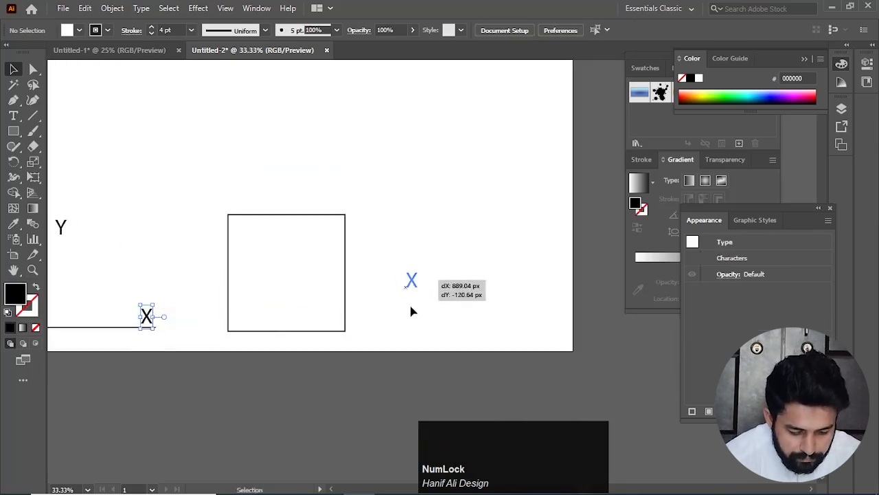
pyautogui.doubleClick(414, 284)
pyautogui.write('2Dv')
pyautogui.press('BackSpace')
pyautogui.press('Escape')
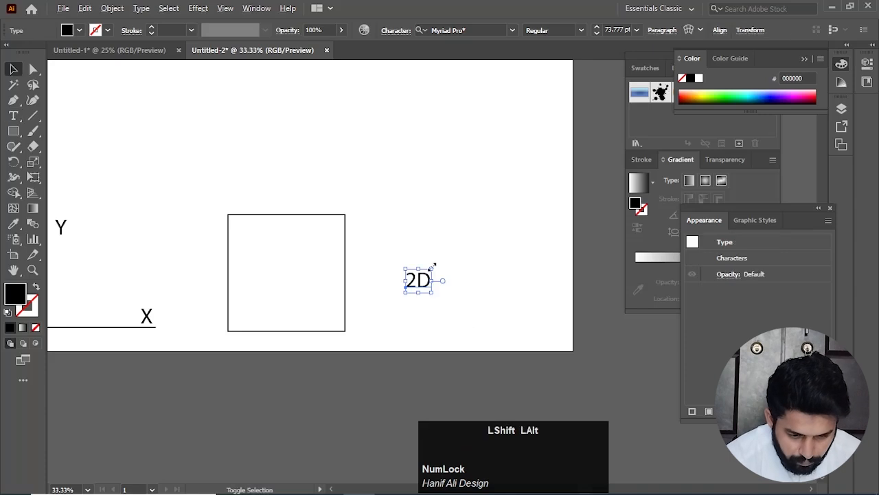
# Step: Enlarge the 2D text to about 353 pt and align it beside the square
pyautogui.moveTo(432, 267); pyautogui.dragTo(480, 223)
pyautogui.moveTo(423, 313); pyautogui.dragTo(544, 294)
pyautogui.scroll(-1, 371, 356)
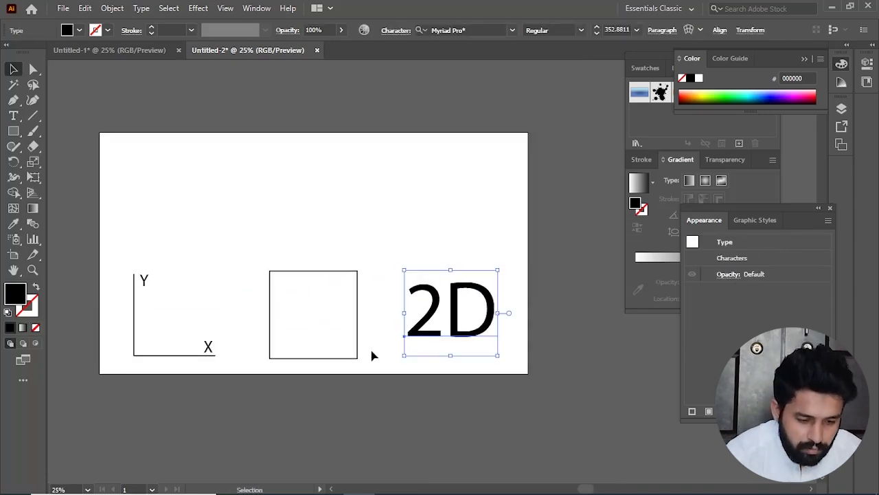
# Step: Duplicate the axes, labels, square and 2D text straight up to form a second row above the originals
pyautogui.click(377, 382)
pyautogui.moveTo(531, 266); pyautogui.dragTo(178, 238)
pyautogui.click(576, 264)
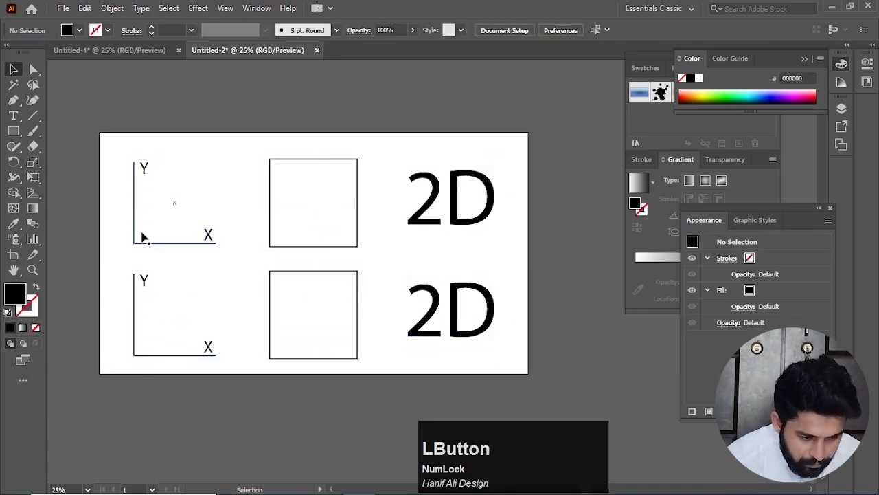
# Step: Draw a diagonal line with the Pen tool from the origin of the upper axes up and to the right
pyautogui.scroll(1, 142, 235)
pyautogui.moveTo(134, 199); pyautogui.dragTo(175, 253)
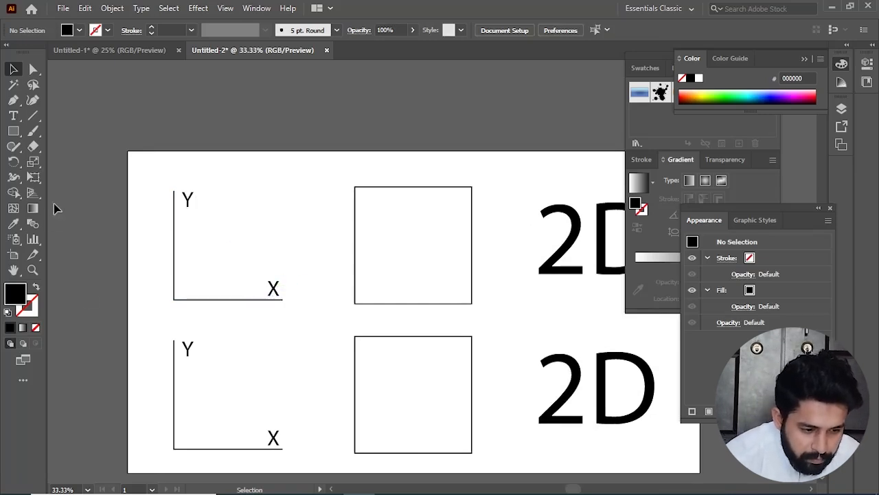
pyautogui.click(13, 99)
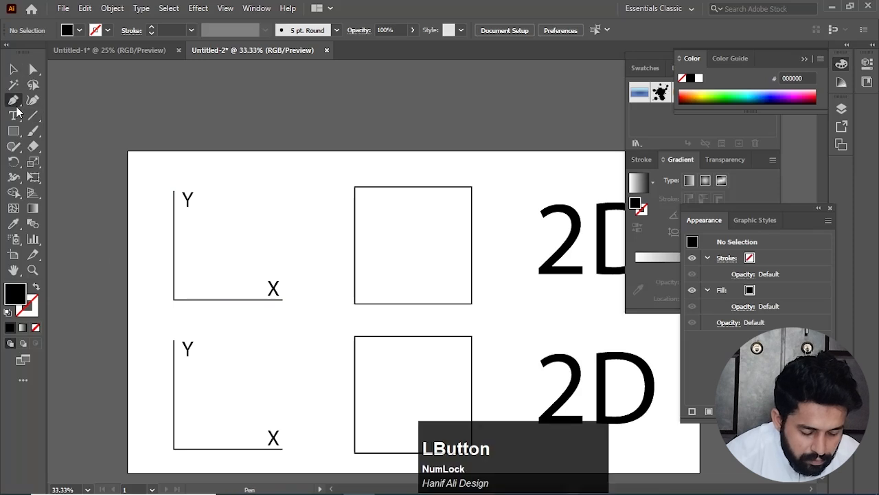
pyautogui.click(182, 295)
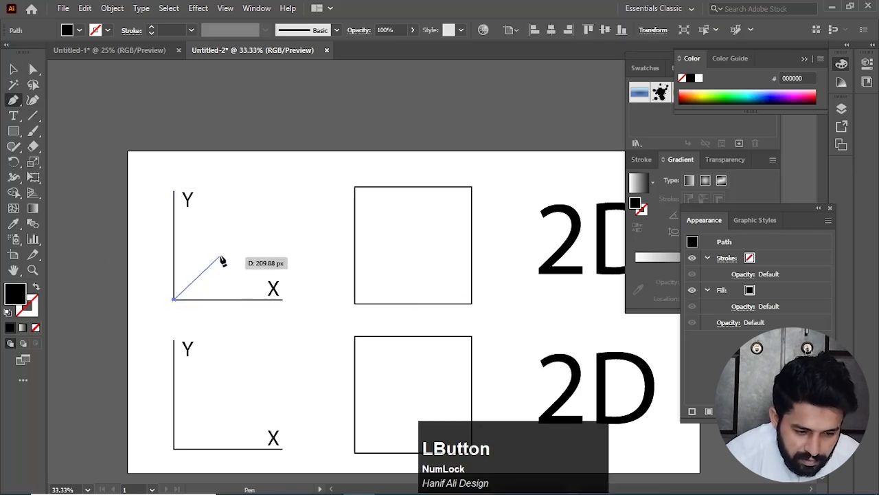
pyautogui.click(231, 246)
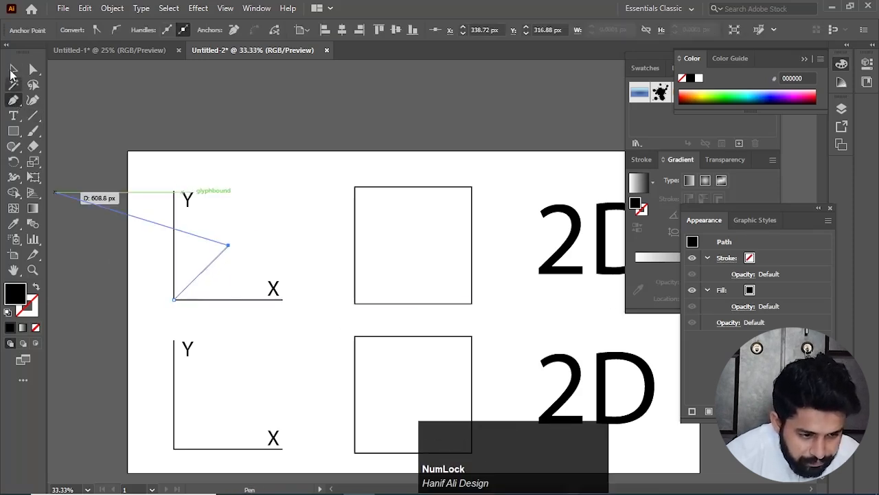
pyautogui.click(13, 69)
pyautogui.scroll(1, 167, 30)
pyautogui.click(313, 223)
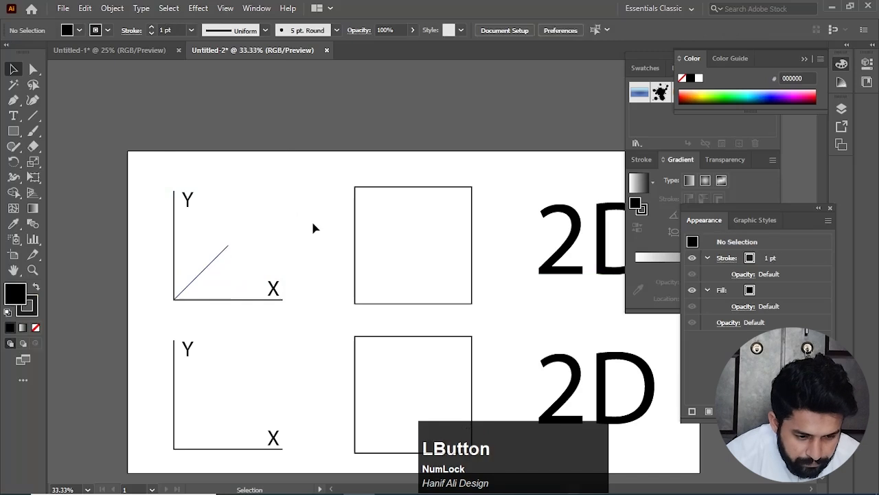
# Step: Add a "Z" label at the diagonal's end from a copy of the X label, and match the diagonal's 4 pt stroke to the axes
pyautogui.moveTo(274, 289); pyautogui.dragTo(239, 231)
pyautogui.click(206, 268)
pyautogui.press('i')
pyautogui.click(222, 297)
pyautogui.press('t')
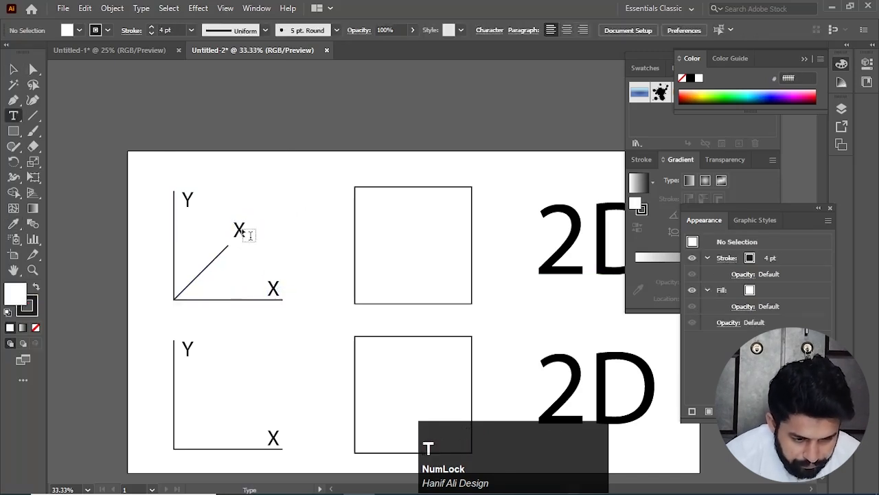
pyautogui.doubleClick(239, 230)
pyautogui.write('Z')
pyautogui.click(268, 220)
pyautogui.moveTo(284, 231); pyautogui.dragTo(262, 194)
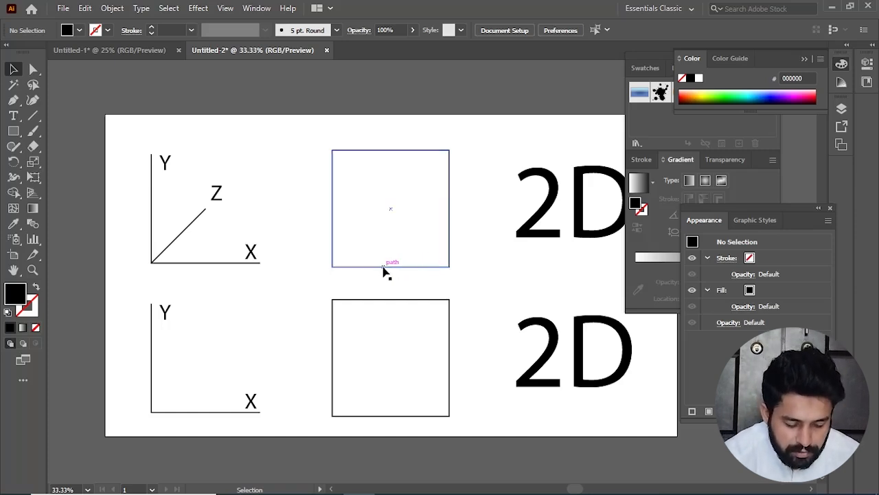
# Step: Copy the upper square diagonally up and to the right, and scale both squares down to fit the original square's extent
pyautogui.moveTo(378, 266); pyautogui.dragTo(429, 215)
pyautogui.moveTo(432, 211); pyautogui.dragTo(436, 208)
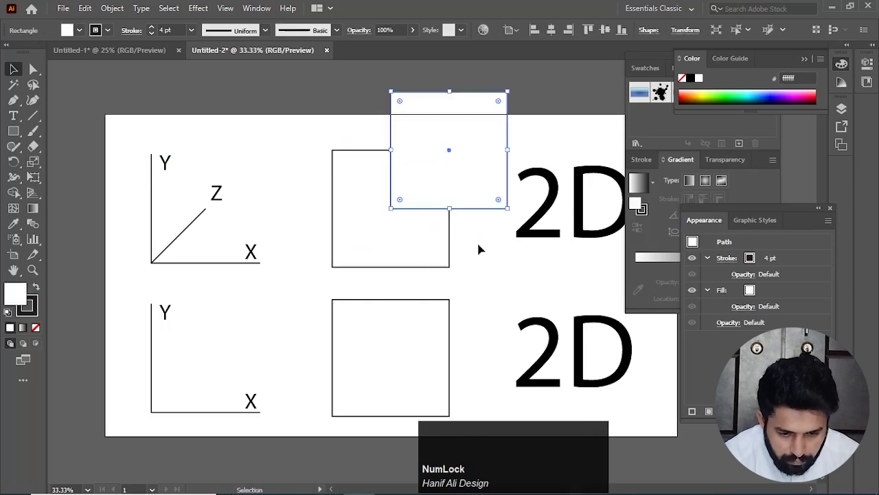
pyautogui.moveTo(477, 242); pyautogui.dragTo(433, 193)
pyautogui.moveTo(508, 91); pyautogui.dragTo(450, 150)
pyautogui.click(487, 208)
# Step: Connect the upper-left, lower-left and lower-right corners of the two overlapping squares with diagonal Pen lines to form a cube
pyautogui.press('p')
pyautogui.click(332, 189)
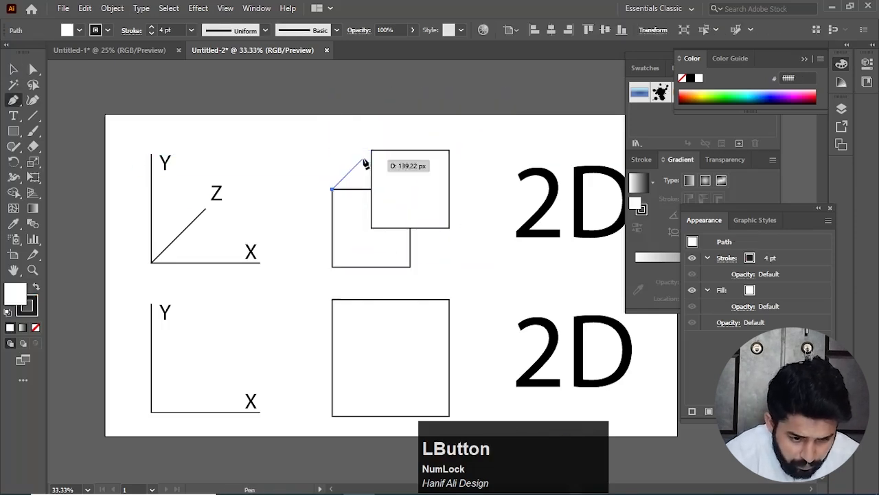
pyautogui.click(371, 149)
pyautogui.press('Escape')
pyautogui.click(332, 266)
pyautogui.click(371, 228)
pyautogui.press('Escape')
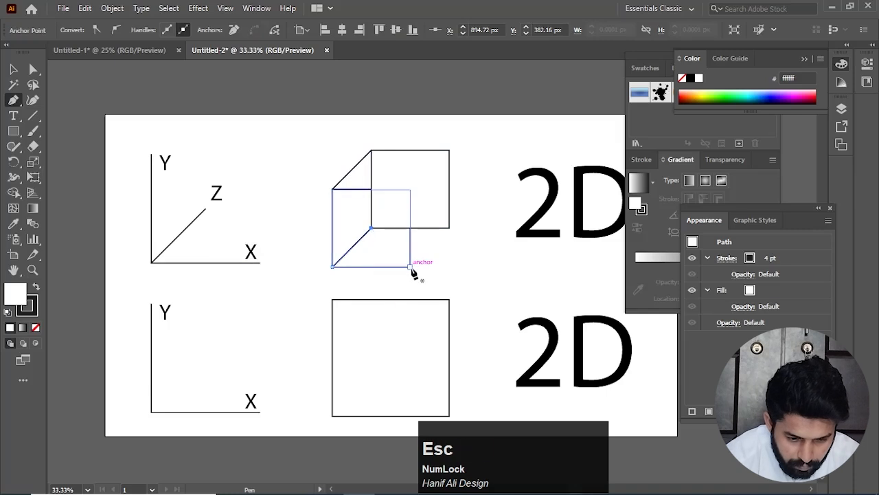
pyautogui.click(410, 266)
pyautogui.click(450, 228)
pyautogui.press('Escape')
pyautogui.press('v')
pyautogui.click(421, 274)
pyautogui.moveTo(381, 128); pyautogui.dragTo(334, 152)
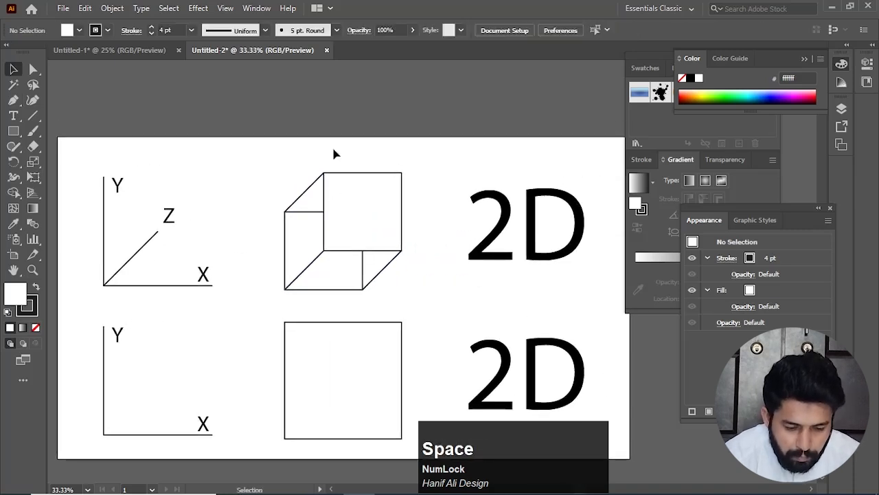
pyautogui.click(339, 227)
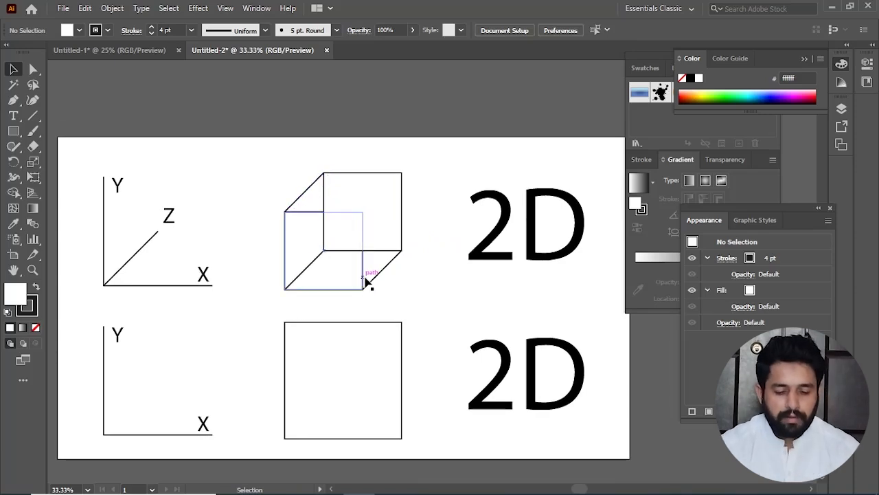
# Step: Change the upper "2D" label beside the cube to "3D"
pyautogui.press('t')
pyautogui.click(498, 238)
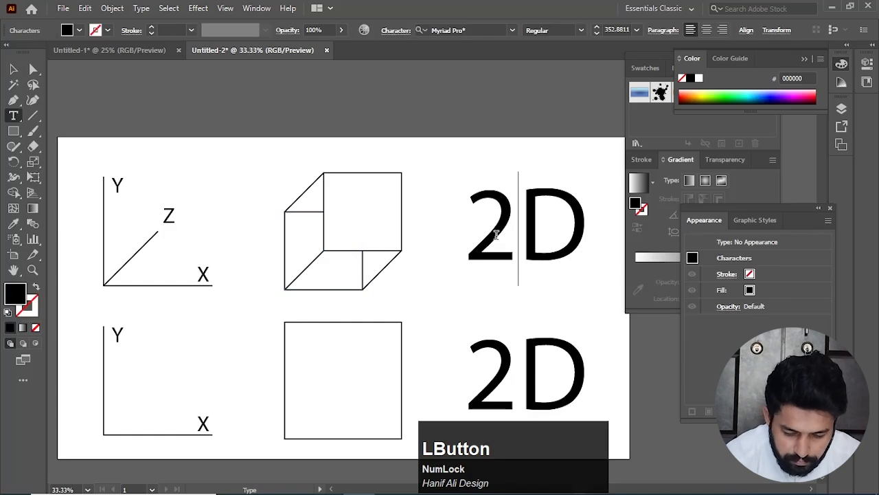
pyautogui.press('BackSpace')
pyautogui.write('3')
pyautogui.press('Escape')
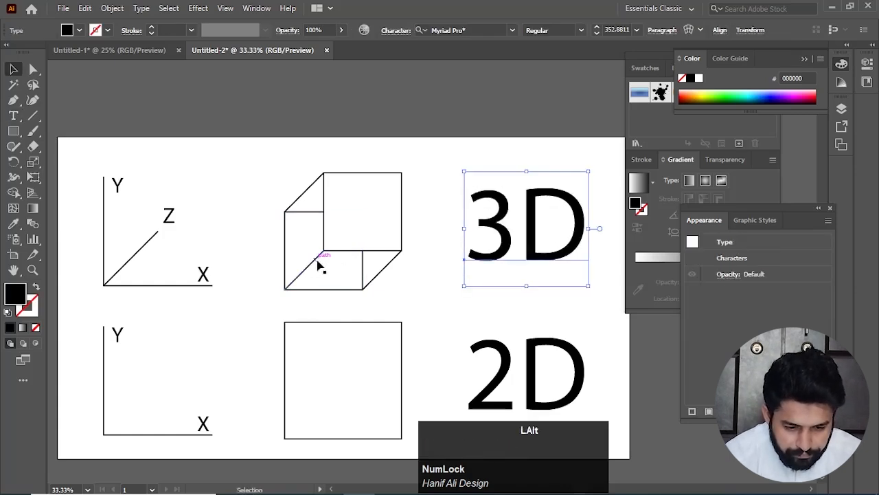
pyautogui.scroll(-2, 318, 264)
pyautogui.moveTo(348, 272); pyautogui.dragTo(310, 271)
pyautogui.click(484, 284)
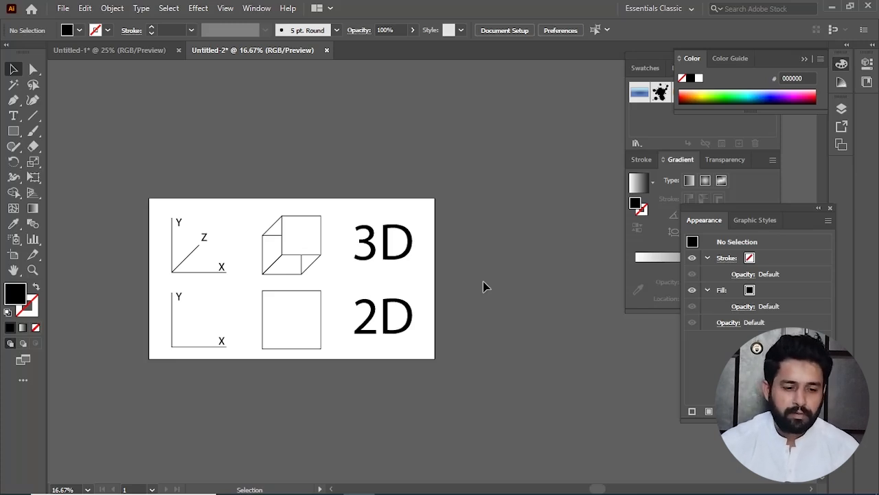
# Step: Delete all axes, shapes and labels of the comparison diagram from the artboard
pyautogui.press('space')
pyautogui.moveTo(315, 255); pyautogui.dragTo(324, 273)
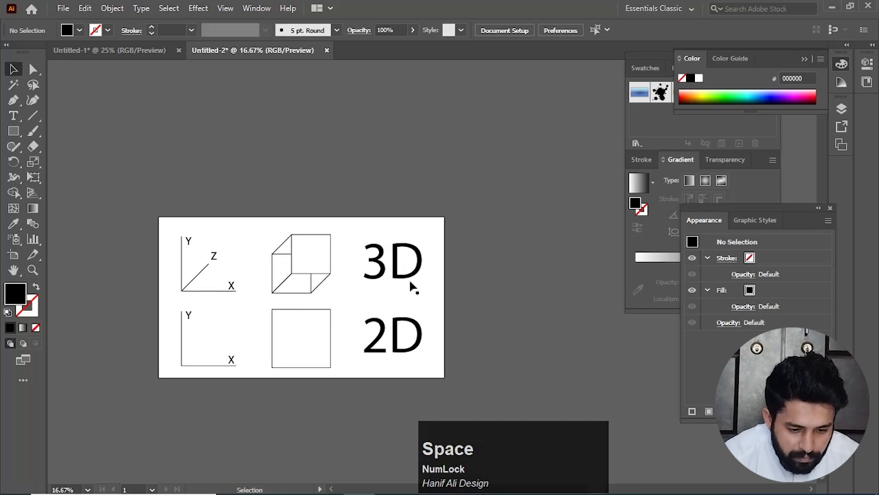
pyautogui.moveTo(478, 201); pyautogui.dragTo(217, 386)
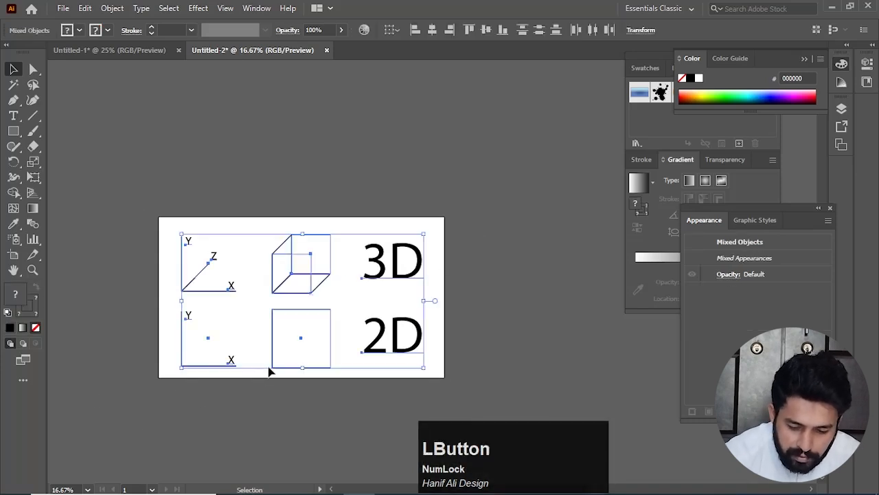
pyautogui.press('Delete')
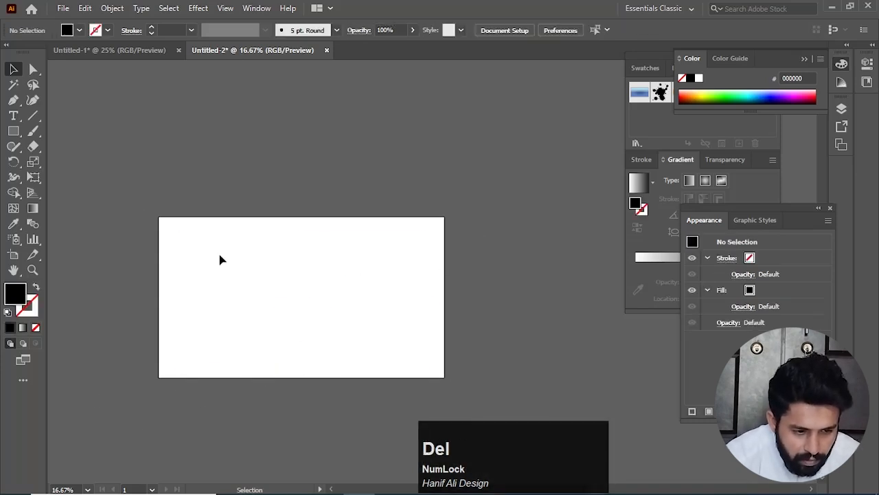
# Step: Draw a square slightly left of the artboard's centre and fill it with orange d44d00
pyautogui.press('space')
pyautogui.moveTo(220, 259); pyautogui.dragTo(218, 213)
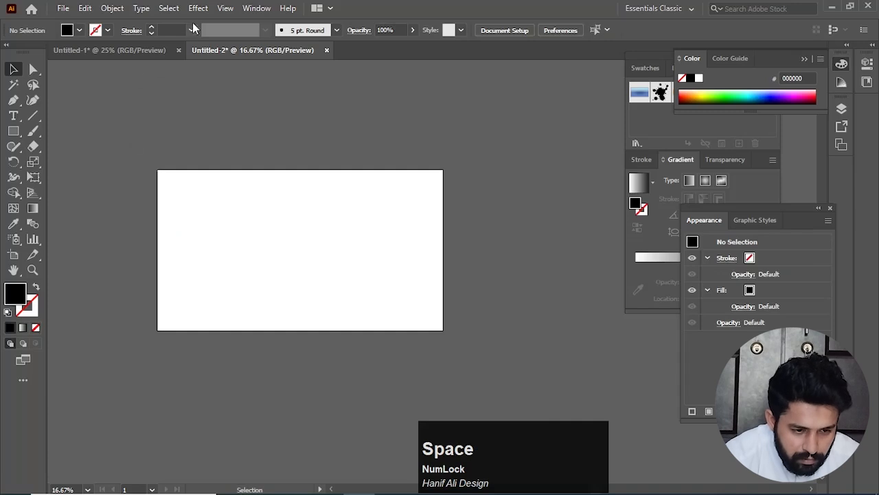
pyautogui.click(21, 132)
pyautogui.moveTo(234, 213)
pyautogui.mouseDown()
pyautogui.moveTo(298, 292)
pyautogui.moveTo(314, 293)
pyautogui.mouseUp()
pyautogui.press('v')
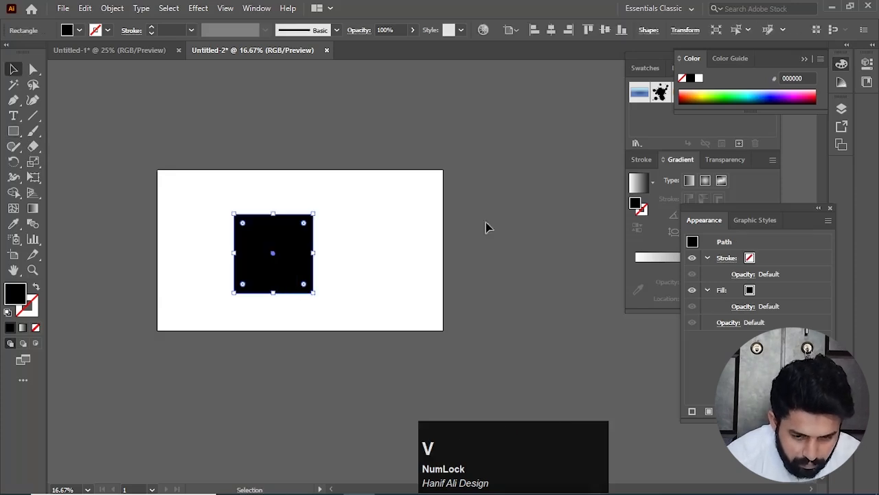
pyautogui.click(688, 99)
pyautogui.press('v')
pyautogui.click(368, 287)
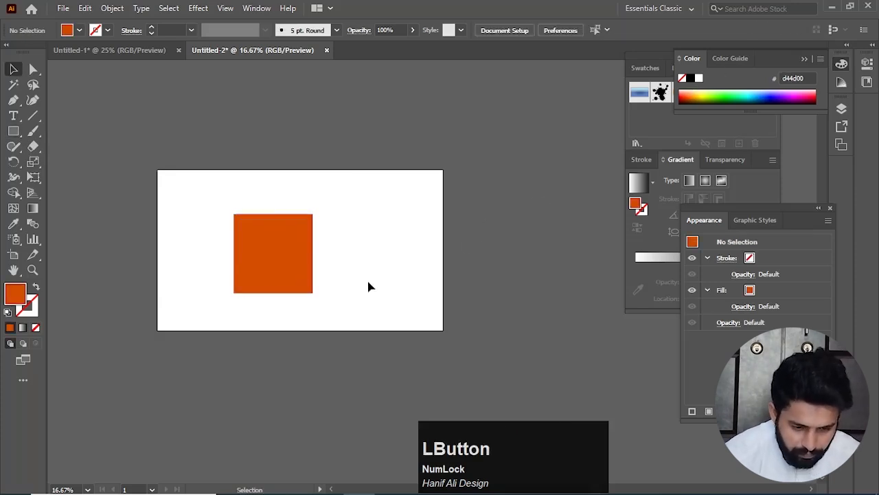
# Step: Start the 3D Rotate effect on the orange square and place its options dialog clear of the artwork
pyautogui.click(272, 285)
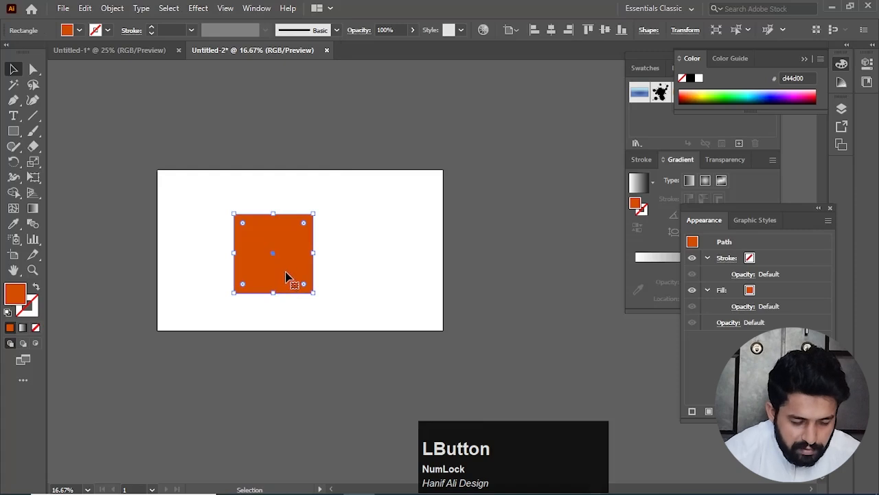
pyautogui.click(198, 9)
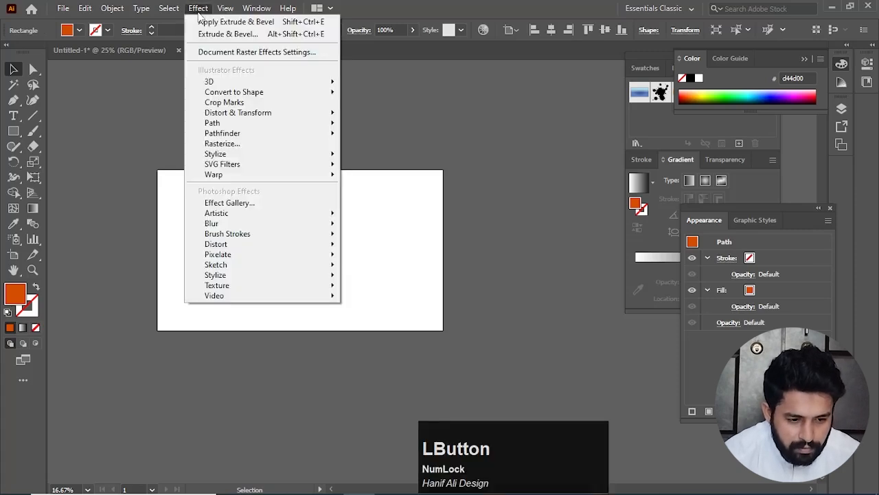
pyautogui.moveTo(278, 83)
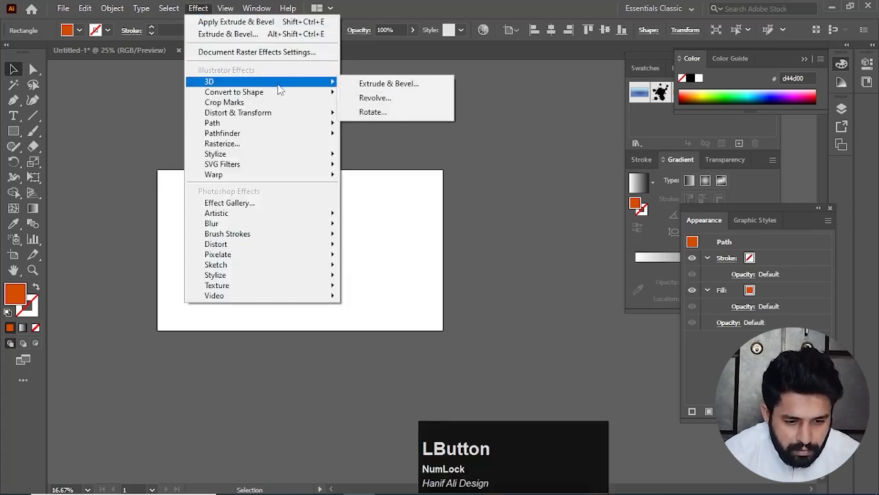
pyautogui.click(374, 112)
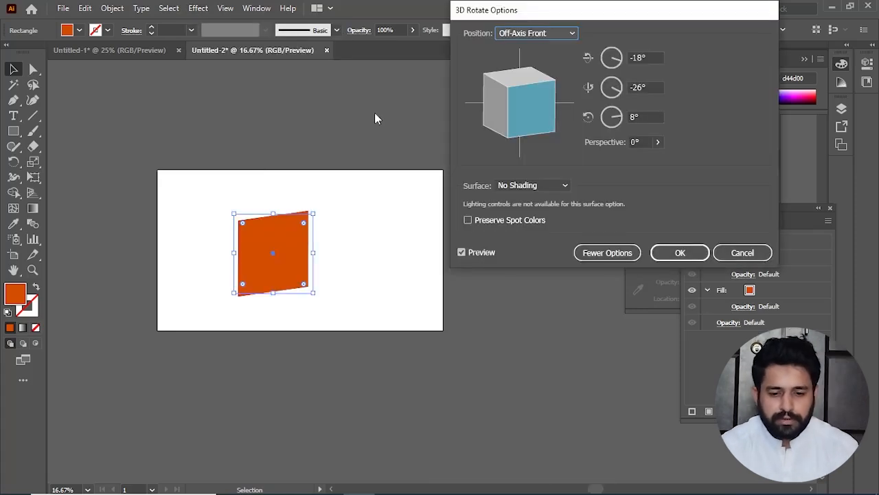
pyautogui.moveTo(680, 10); pyautogui.dragTo(635, 87)
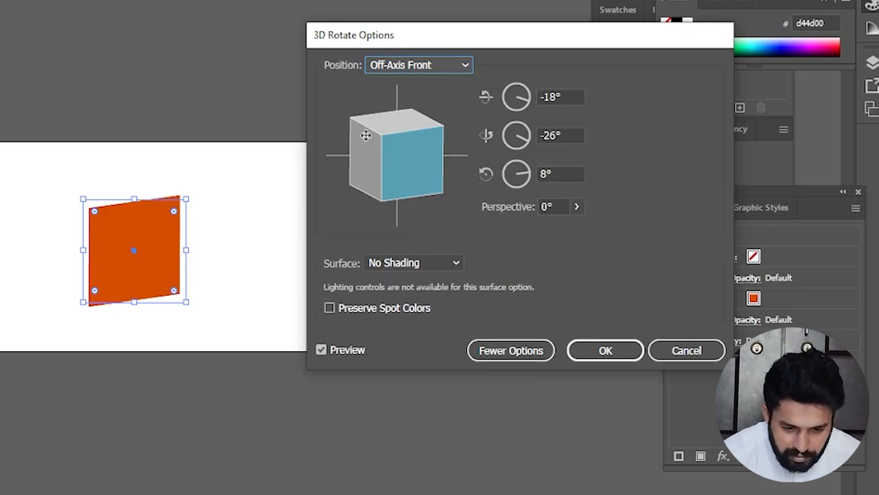
# Step: Try the Front, Back and Left position presets on the square in the 3D Rotate options
pyautogui.click(443, 68)
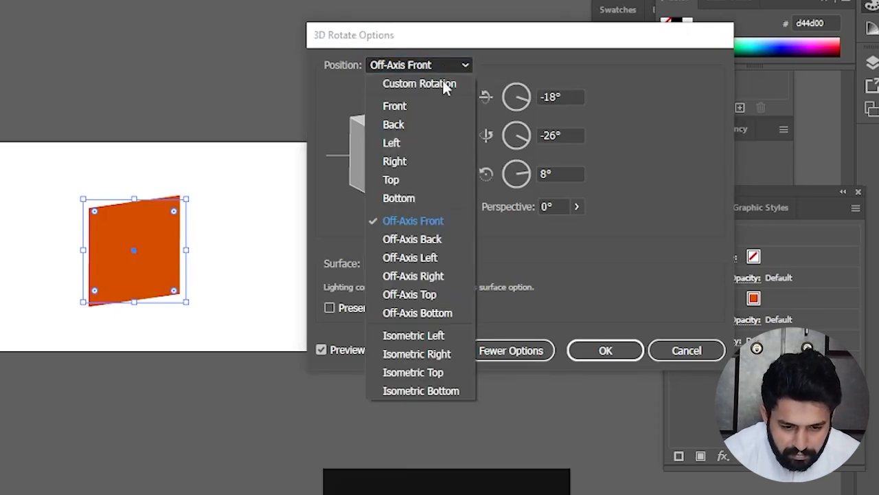
pyautogui.click(405, 109)
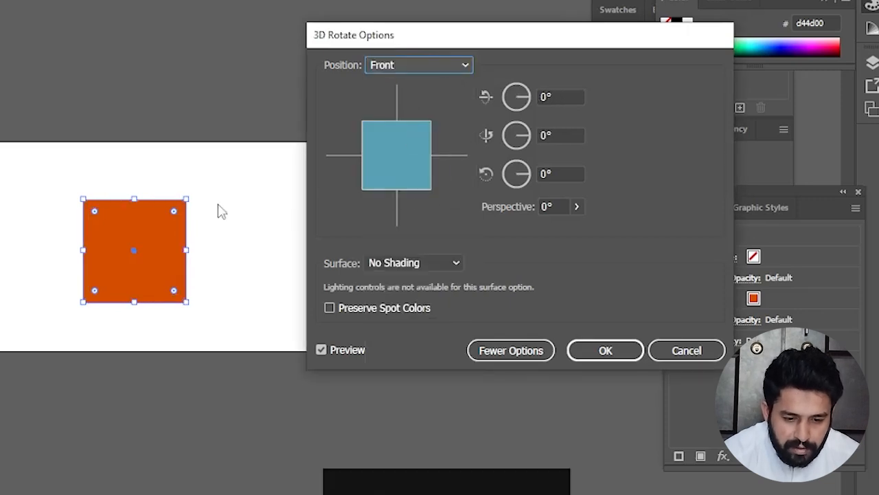
pyautogui.click(435, 65)
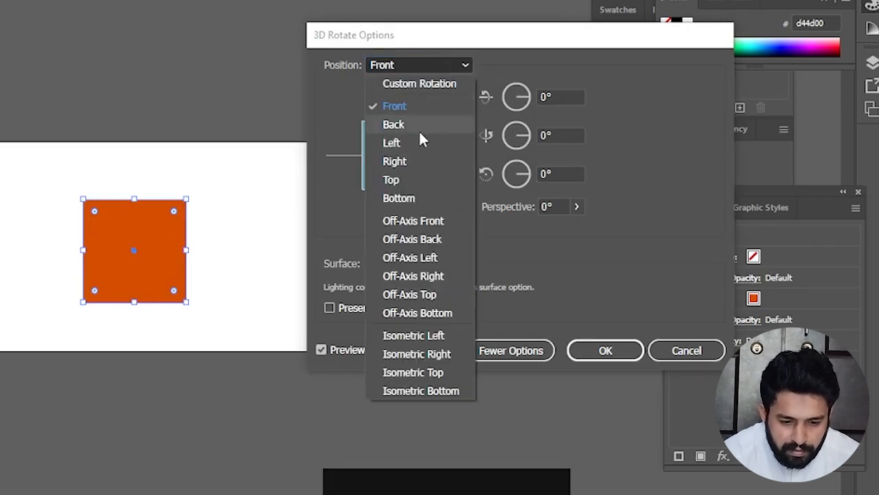
pyautogui.click(419, 128)
pyautogui.click(439, 64)
pyautogui.click(416, 142)
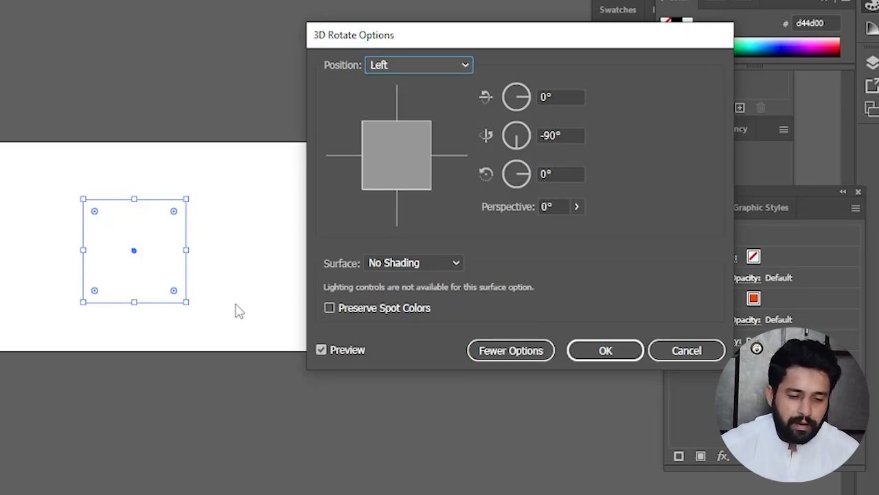
# Step: Try the Top, Off-Axis Front, Off-Axis Left and Off-Axis Right position presets on the square
pyautogui.click(432, 65)
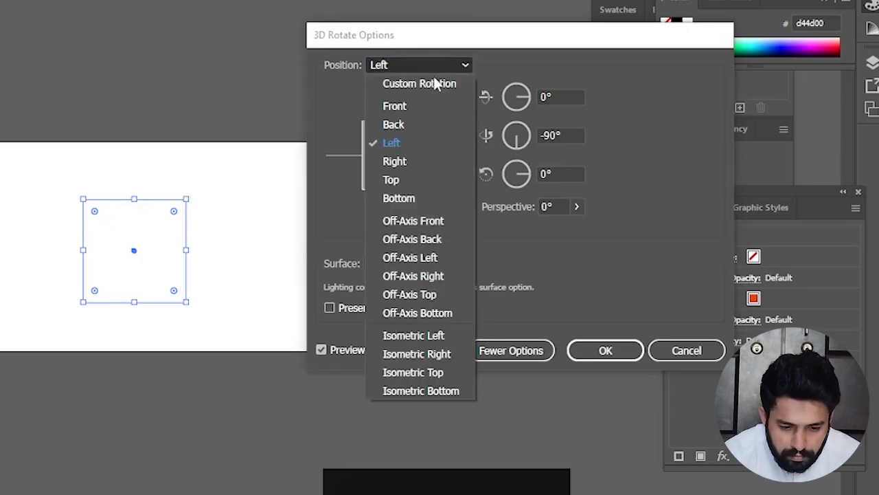
pyautogui.click(430, 181)
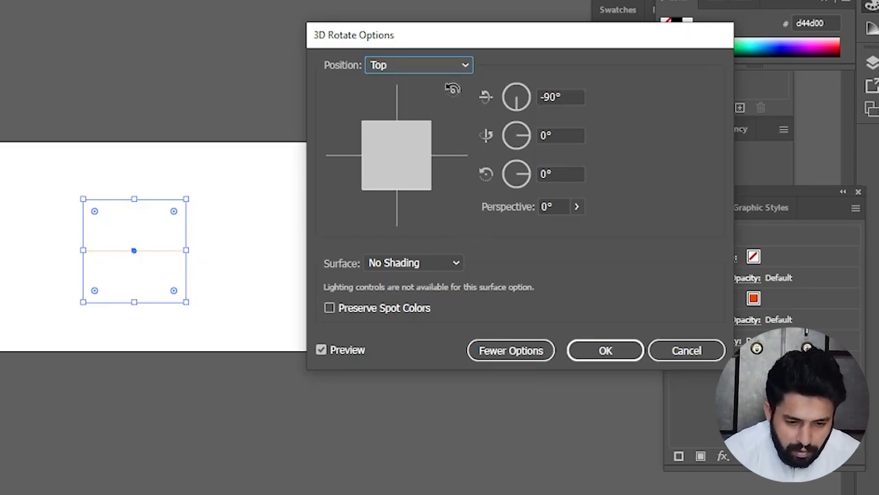
pyautogui.click(452, 69)
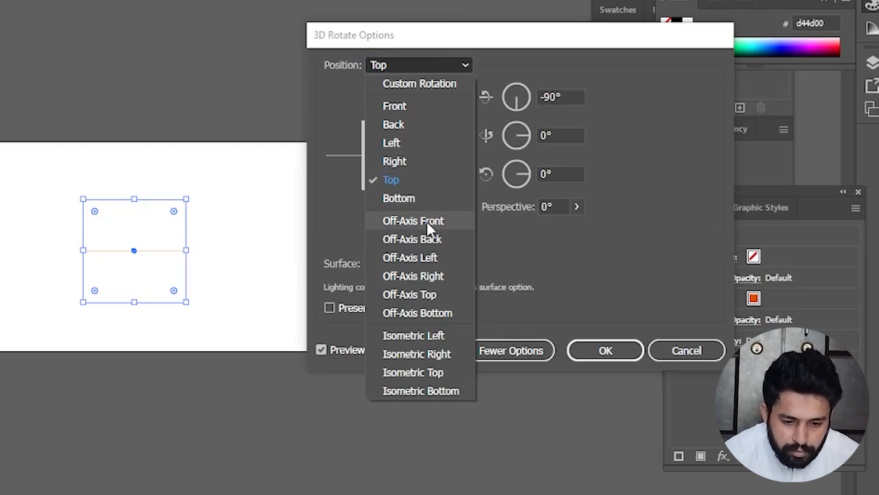
pyautogui.click(423, 223)
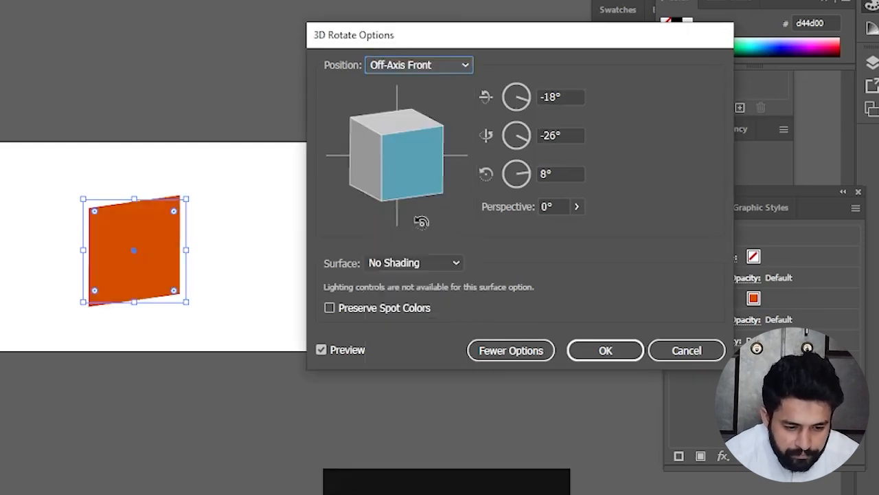
pyautogui.click(445, 65)
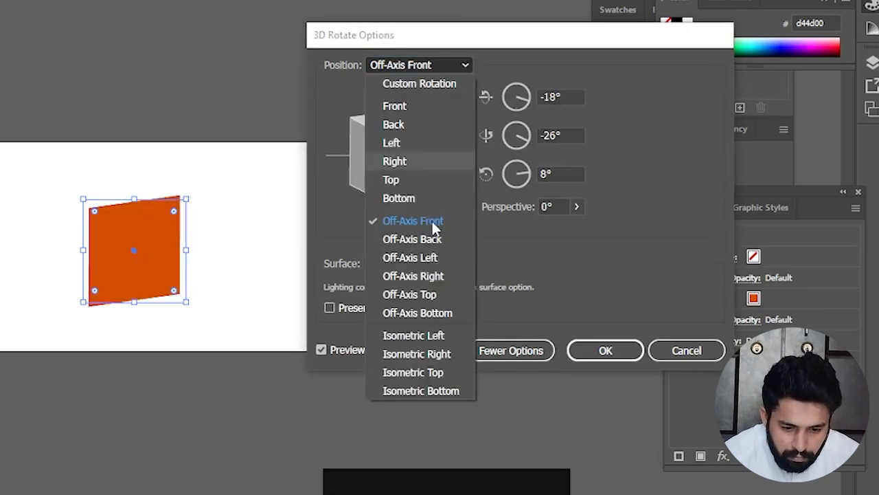
pyautogui.click(428, 257)
pyautogui.click(437, 65)
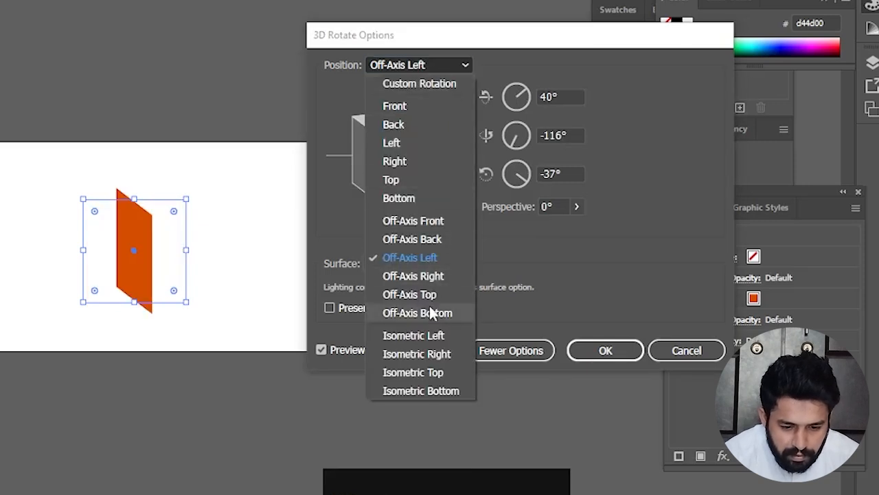
pyautogui.click(432, 276)
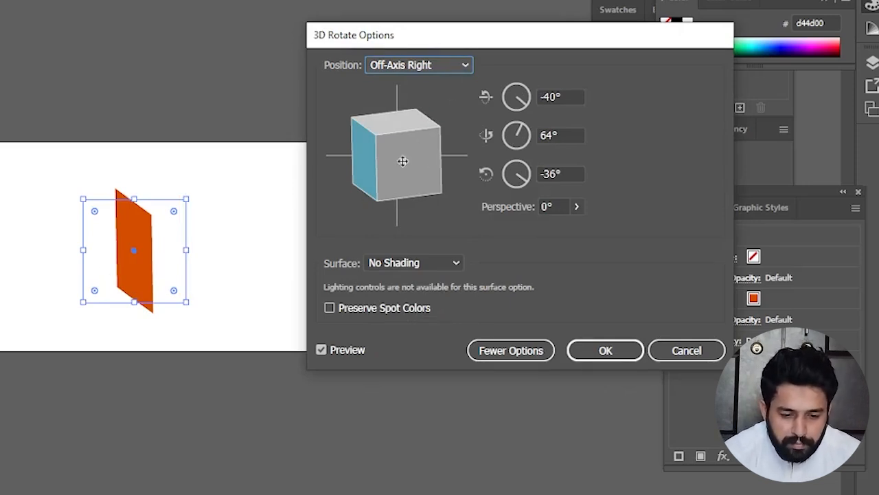
# Step: Rotate the square freely with the preview cube to about -57°, 18° and 172°, and reset its position to Front
pyautogui.moveTo(394, 170); pyautogui.dragTo(371, 144)
pyautogui.moveTo(417, 198); pyautogui.dragTo(405, 124)
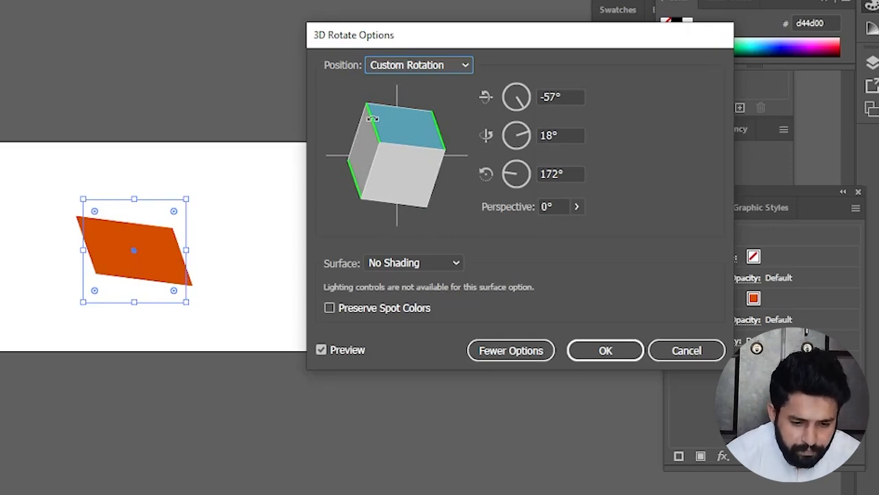
pyautogui.click(465, 67)
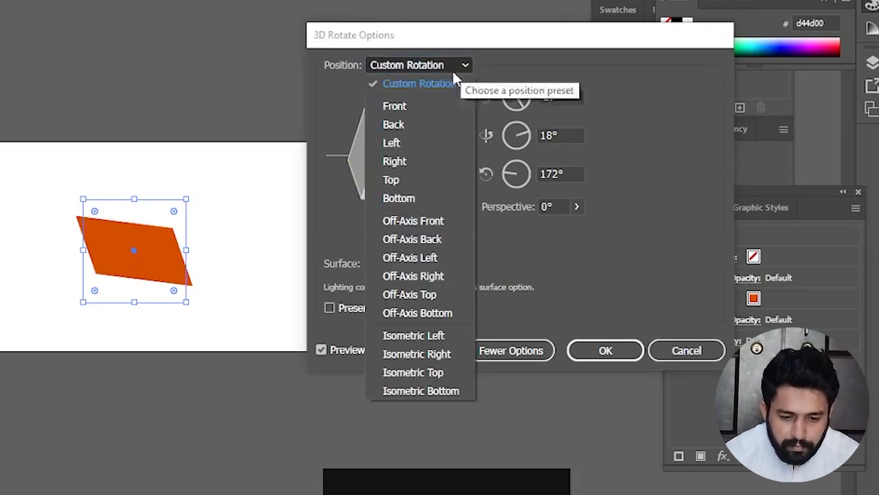
pyautogui.click(431, 109)
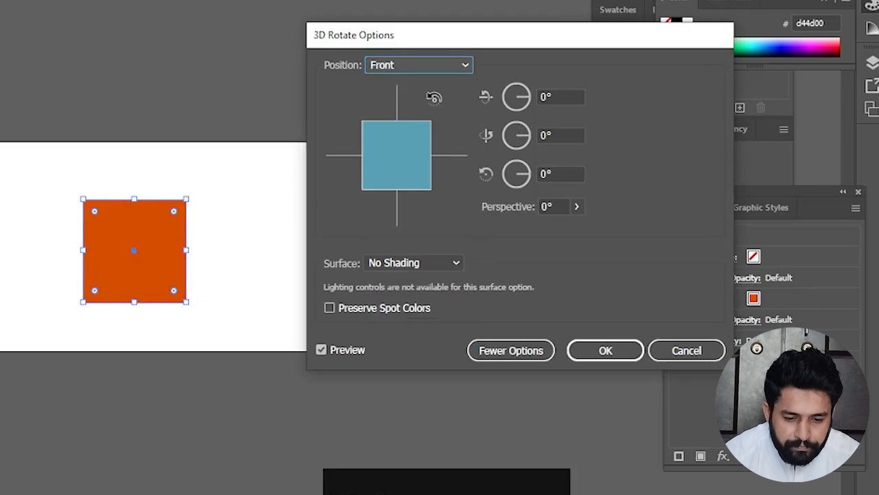
# Step: Apply the Isometric Left preset and turn the preview cube by its edges to a custom rotation of about 134°, 47° and -33°
pyautogui.click(463, 67)
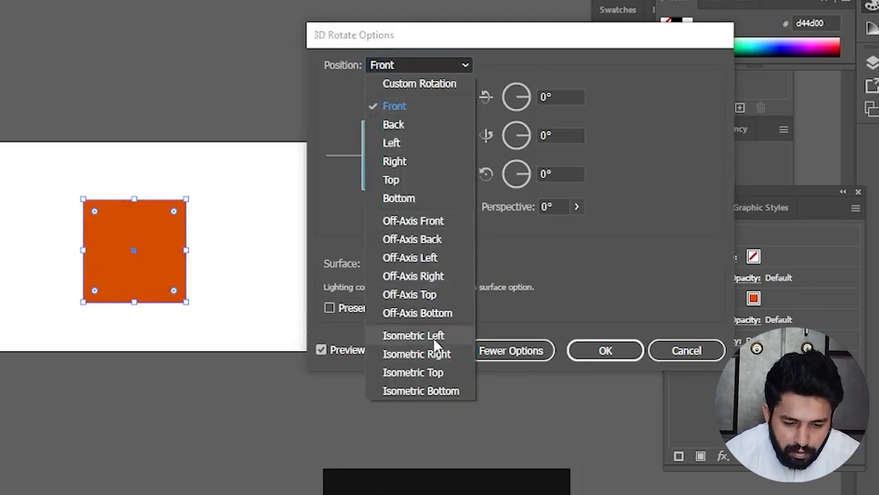
pyautogui.click(433, 336)
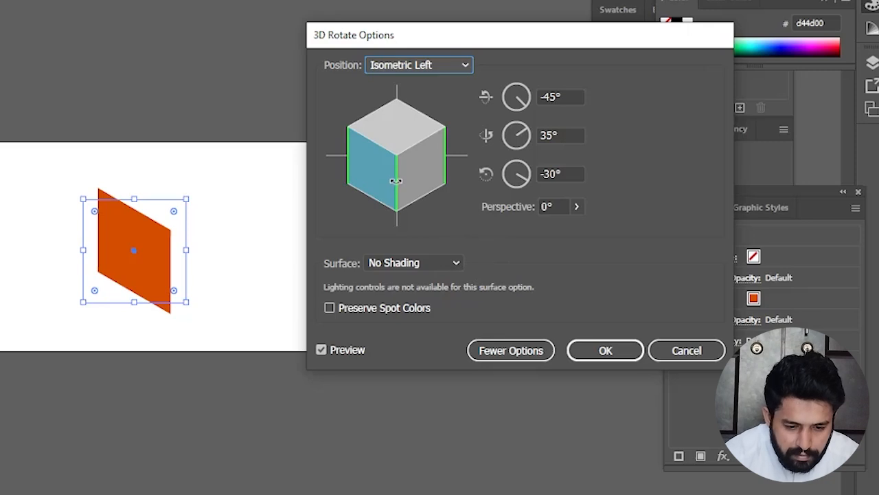
pyautogui.moveTo(397, 180)
pyautogui.mouseDown()
pyautogui.moveTo(464, 157)
pyautogui.moveTo(430, 139)
pyautogui.moveTo(434, 165)
pyautogui.moveTo(374, 176)
pyautogui.moveTo(406, 167)
pyautogui.moveTo(398, 169)
pyautogui.mouseUp()
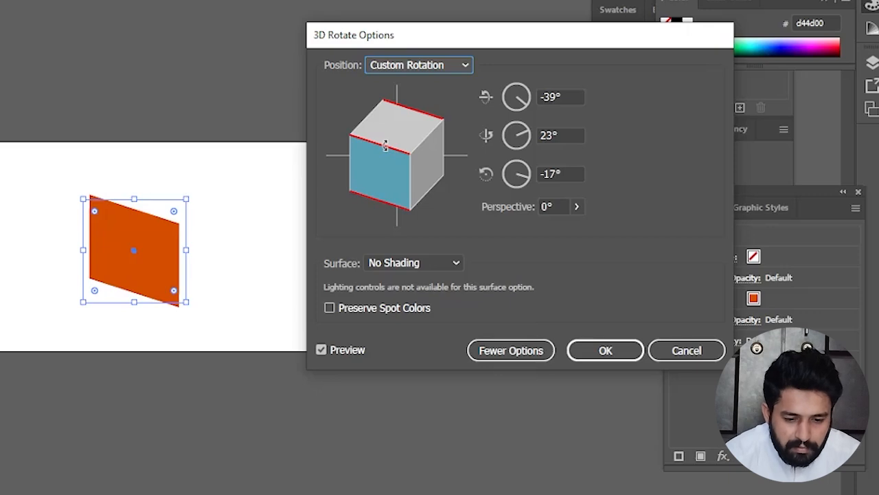
pyautogui.moveTo(385, 145); pyautogui.dragTo(400, 167)
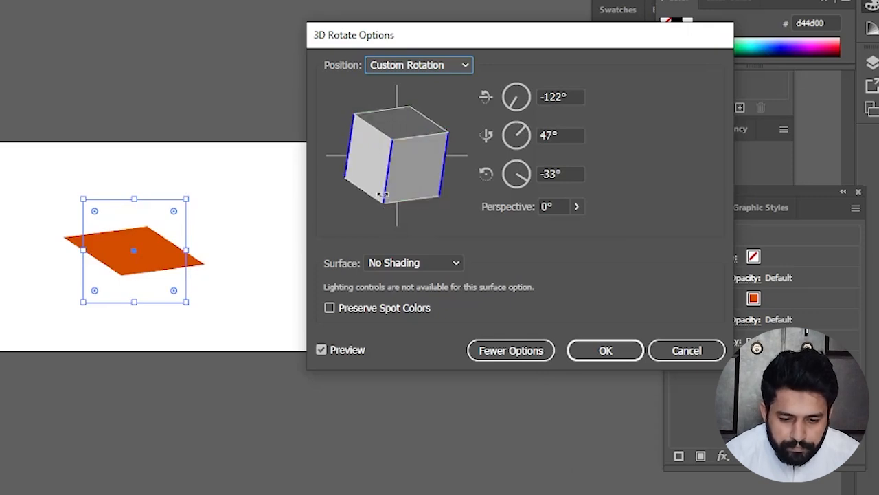
pyautogui.moveTo(389, 125); pyautogui.dragTo(392, 163)
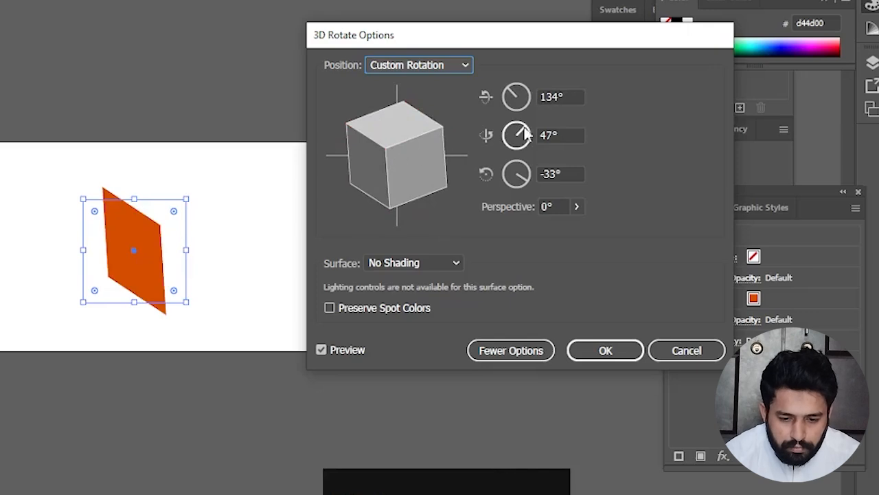
# Step: Set the square's rotation to 146° about the X axis and 59° about the Y axis
pyautogui.moveTo(517, 97); pyautogui.dragTo(527, 104)
pyautogui.scroll(6, 555, 95)
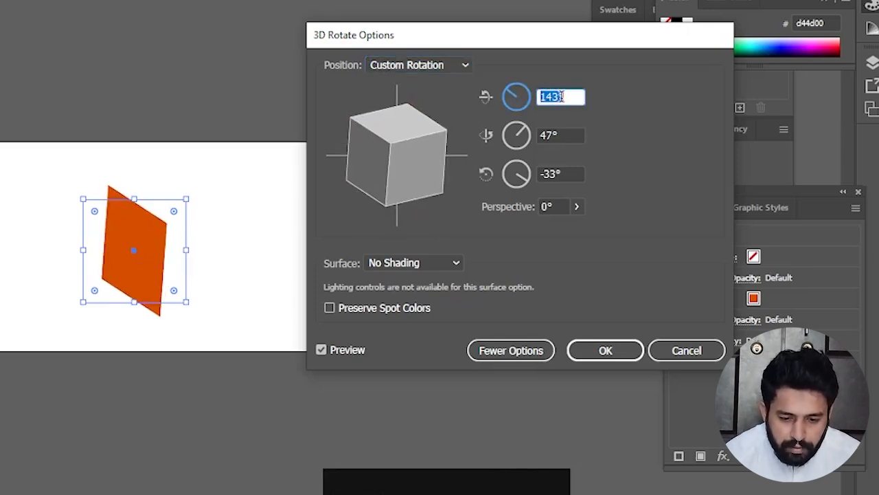
pyautogui.click(568, 136)
pyautogui.scroll(8, 567, 136)
pyautogui.scroll(9, 567, 137)
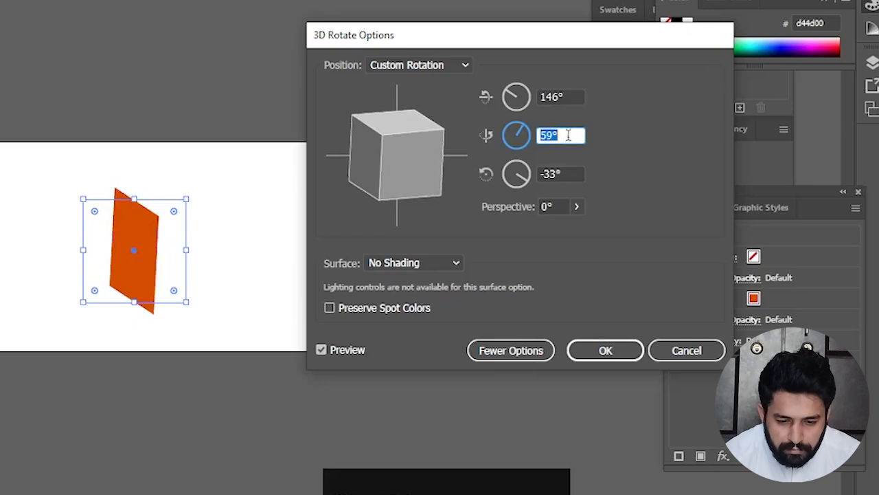
# Step: Set the square's Z-axis rotation to -20°, and turn the preview cube freely to about 56°, 34° and -31°
pyautogui.click(565, 172)
pyautogui.scroll(4, 563, 172)
pyautogui.scroll(9, 563, 172)
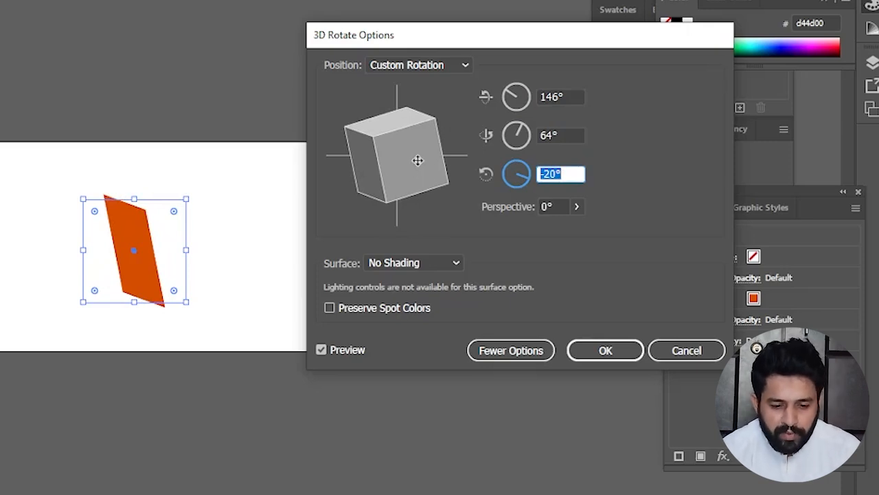
pyautogui.moveTo(416, 161)
pyautogui.mouseDown()
pyautogui.moveTo(409, 186)
pyautogui.moveTo(388, 168)
pyautogui.moveTo(400, 147)
pyautogui.moveTo(425, 154)
pyautogui.moveTo(373, 143)
pyautogui.moveTo(417, 144)
pyautogui.moveTo(423, 122)
pyautogui.moveTo(419, 165)
pyautogui.mouseUp()
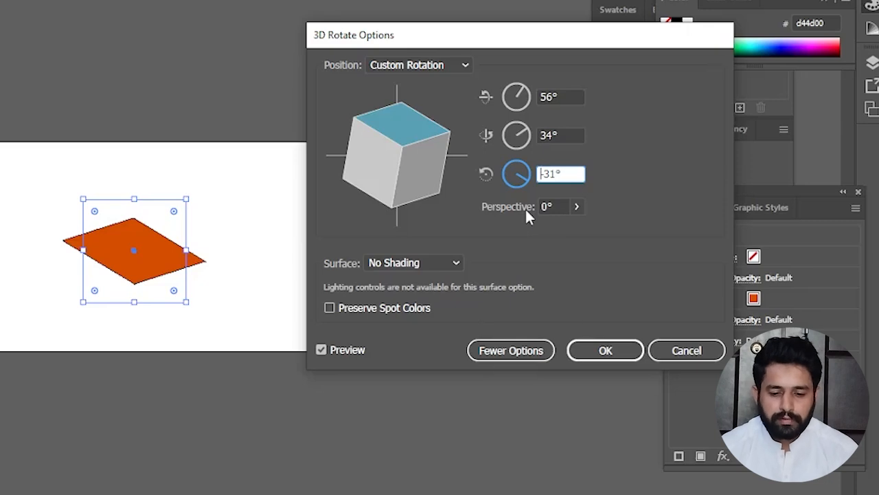
# Step: Try a perspective of 47° and 80° on the rotated square, and discard the 3D rotation
pyautogui.click(576, 207)
pyautogui.moveTo(522, 230); pyautogui.dragTo(531, 232)
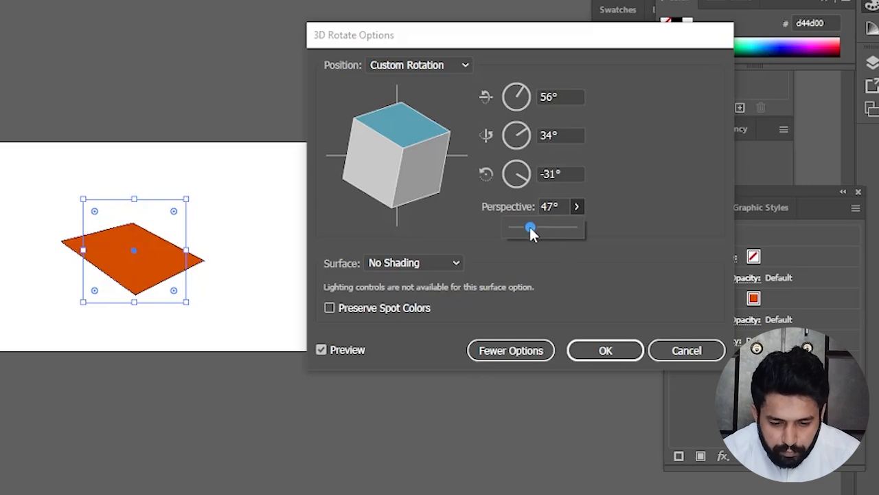
pyautogui.moveTo(530, 228); pyautogui.dragTo(547, 233)
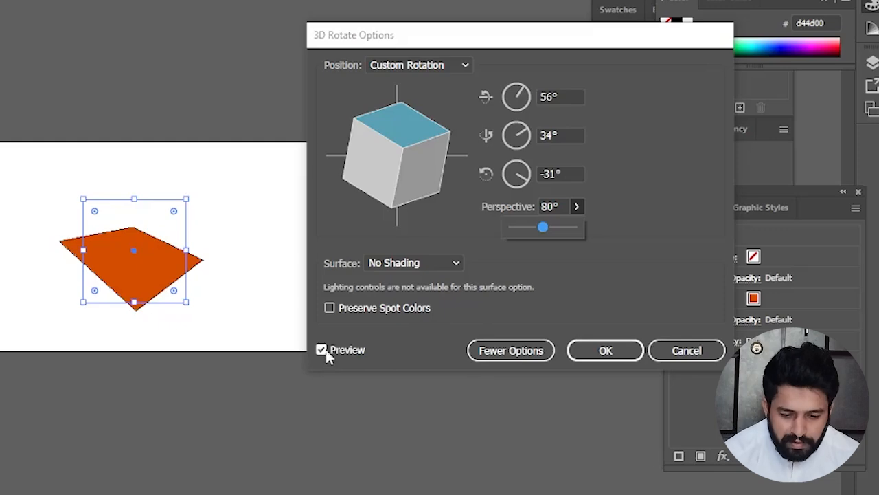
pyautogui.click(701, 358)
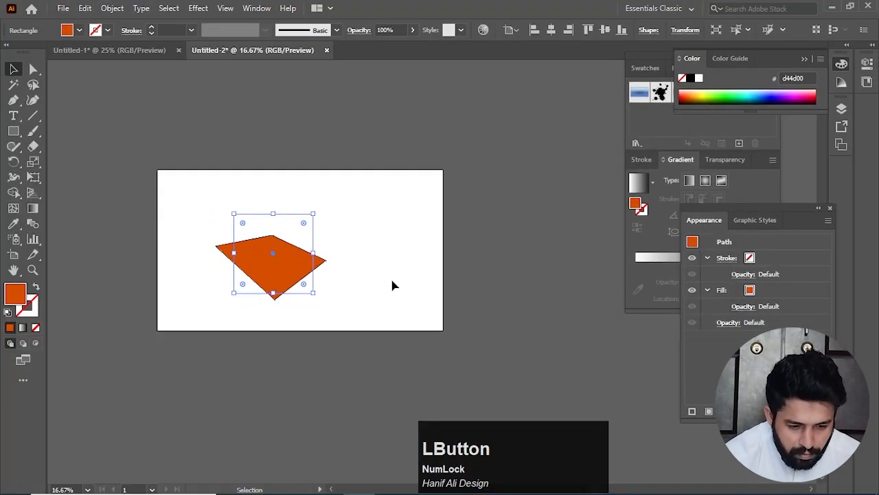
# Step: Start a 3D Extrude & Bevel effect on the orange square, with the advanced options collapsed and the dialog clear of the square
pyautogui.moveTo(365, 227); pyautogui.dragTo(306, 287)
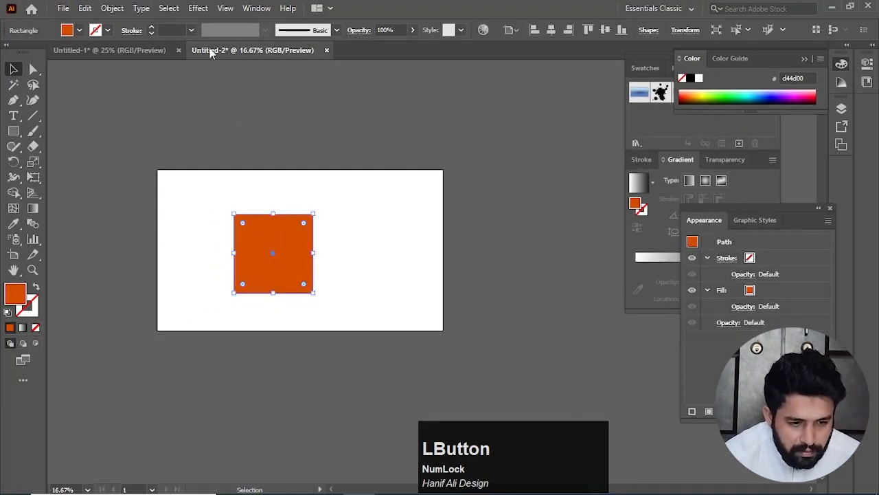
pyautogui.click(198, 8)
pyautogui.moveTo(245, 84)
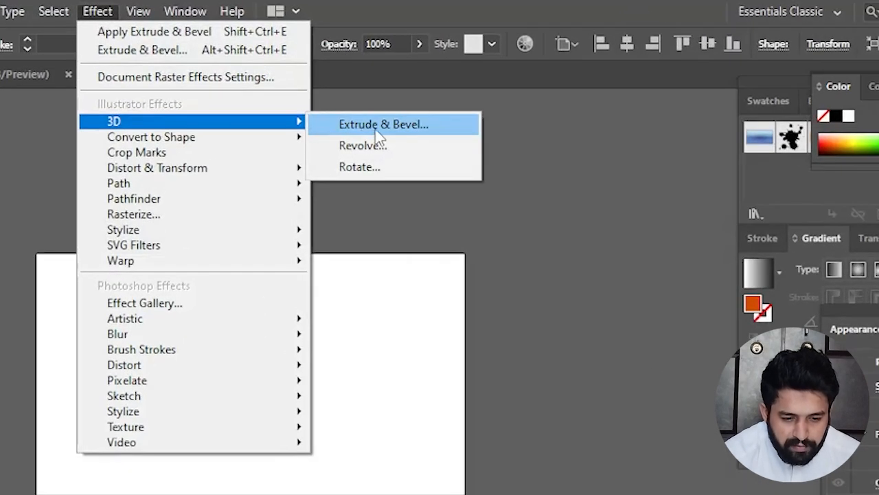
pyautogui.click(396, 87)
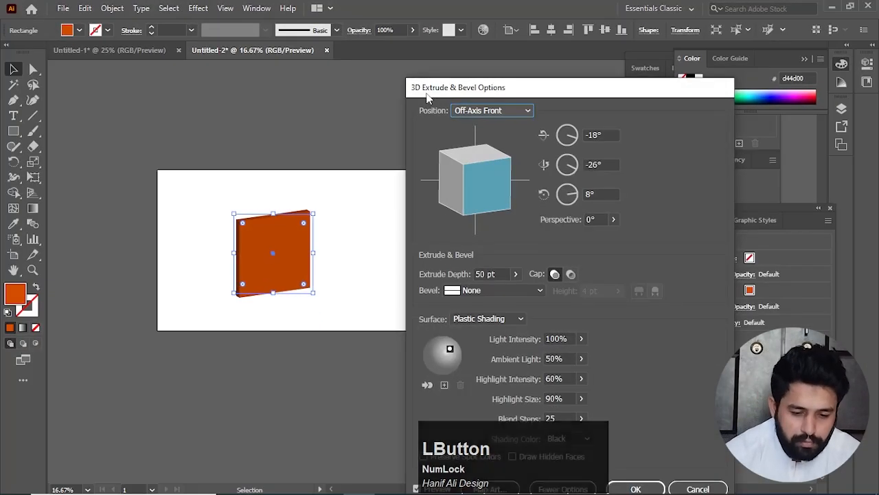
pyautogui.moveTo(551, 87); pyautogui.dragTo(388, 46)
pyautogui.click(389, 432)
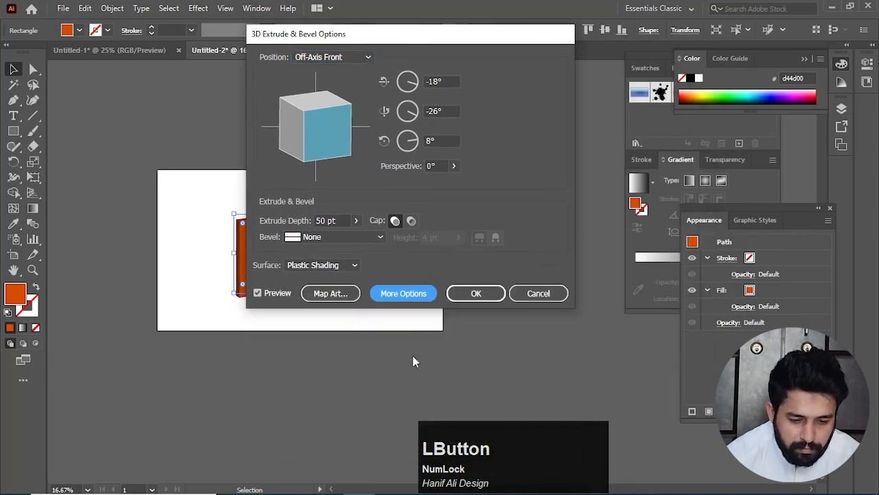
pyautogui.moveTo(414, 43); pyautogui.dragTo(593, 61)
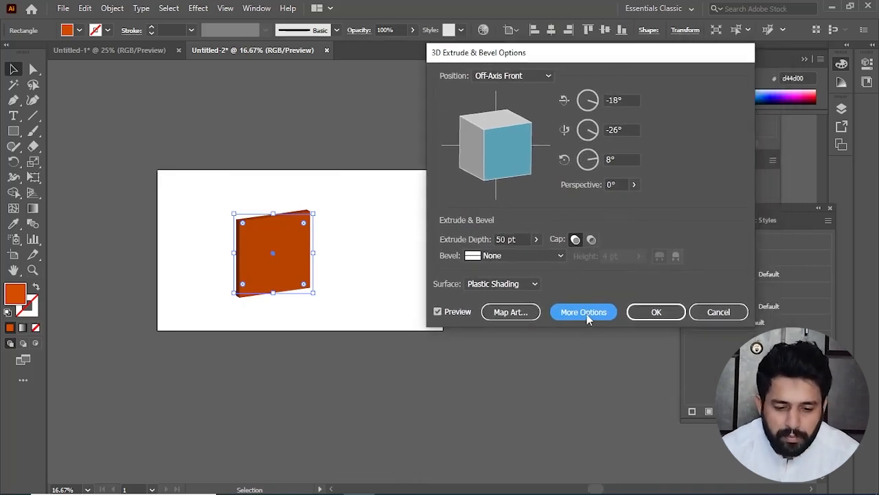
# Step: Try the Isometric Left position on the extruded square, and set its position to Isometric Right
pyautogui.click(531, 77)
pyautogui.click(509, 283)
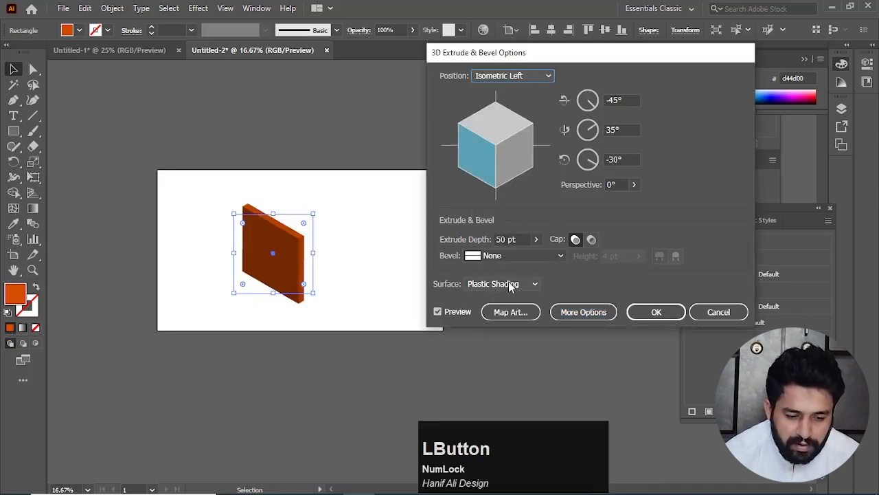
pyautogui.click(542, 75)
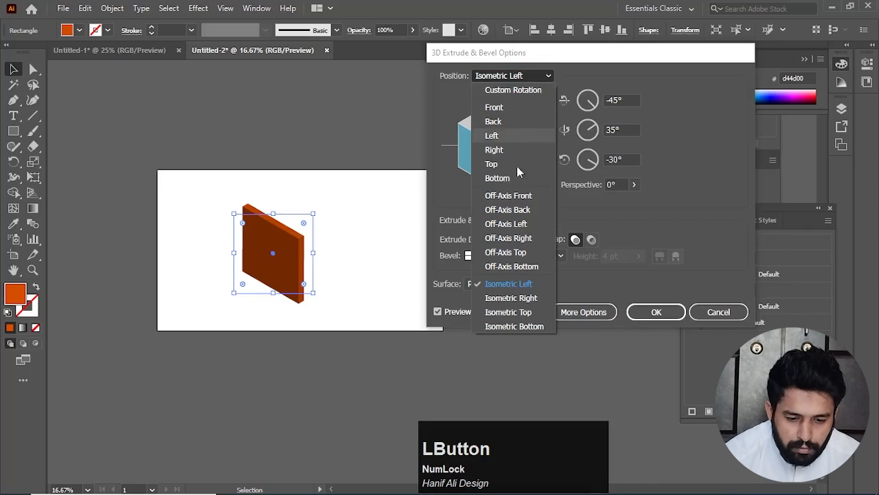
pyautogui.click(514, 298)
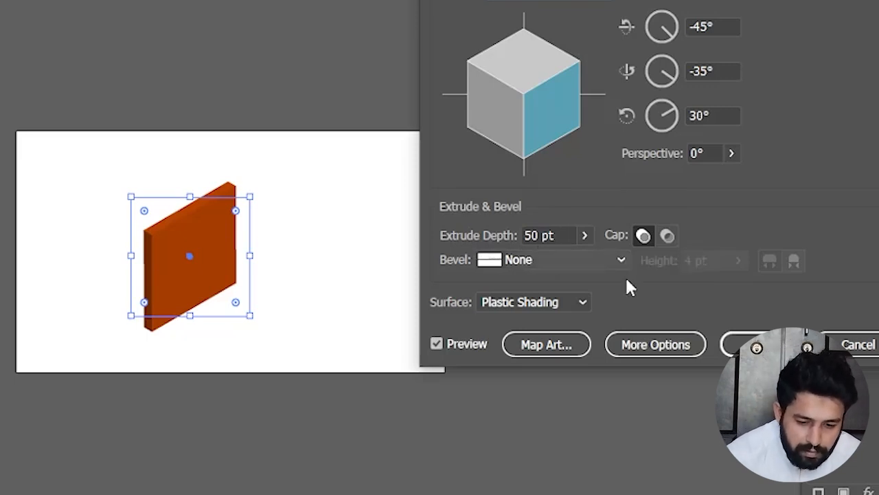
# Step: Increase the square's extrude depth to 417 pt and fine-tune it to 473 pt to form a cube
pyautogui.click(583, 236)
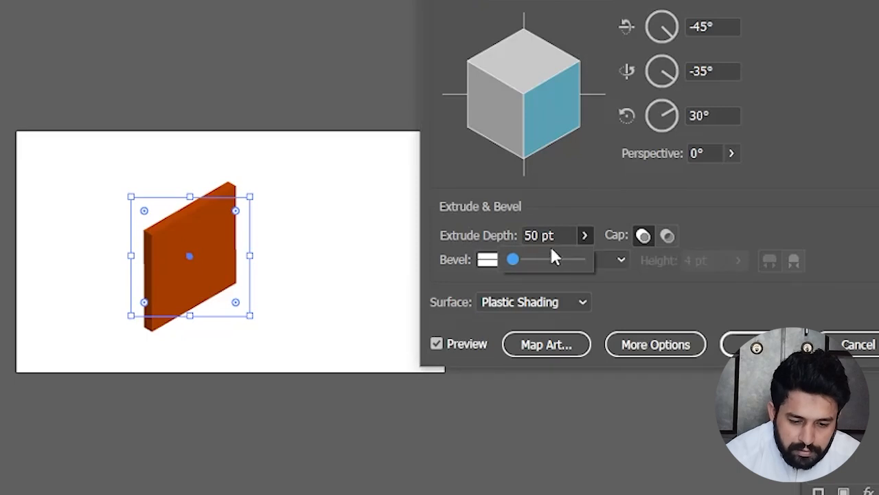
pyautogui.click(522, 261)
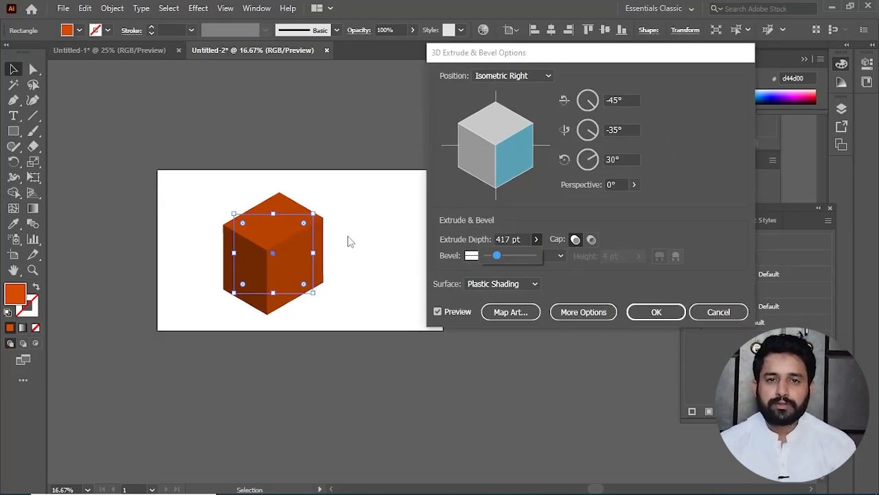
pyautogui.click(526, 239)
pyautogui.scroll(5, 526, 239)
pyautogui.scroll(20, 527, 239)
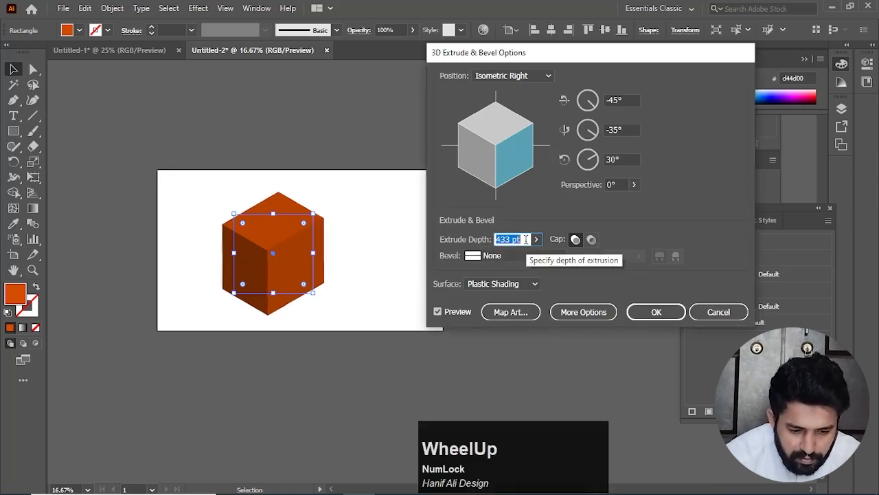
pyautogui.scroll(16, 526, 239)
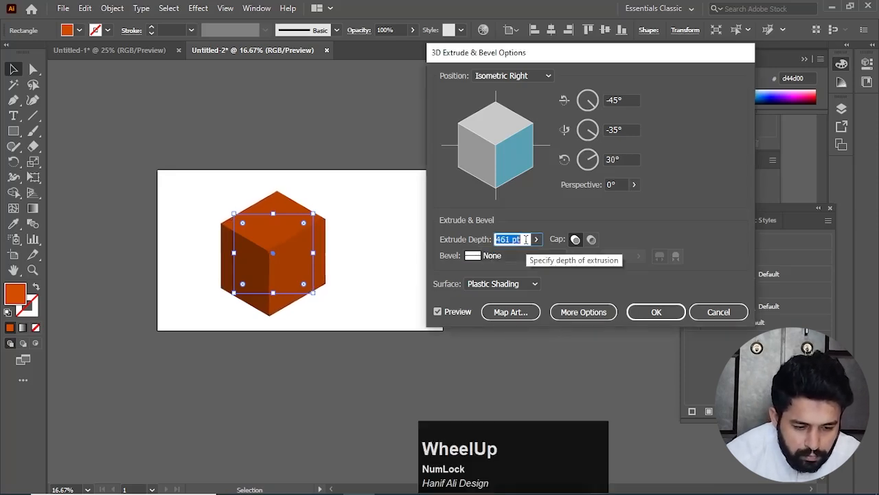
pyautogui.scroll(8, 526, 239)
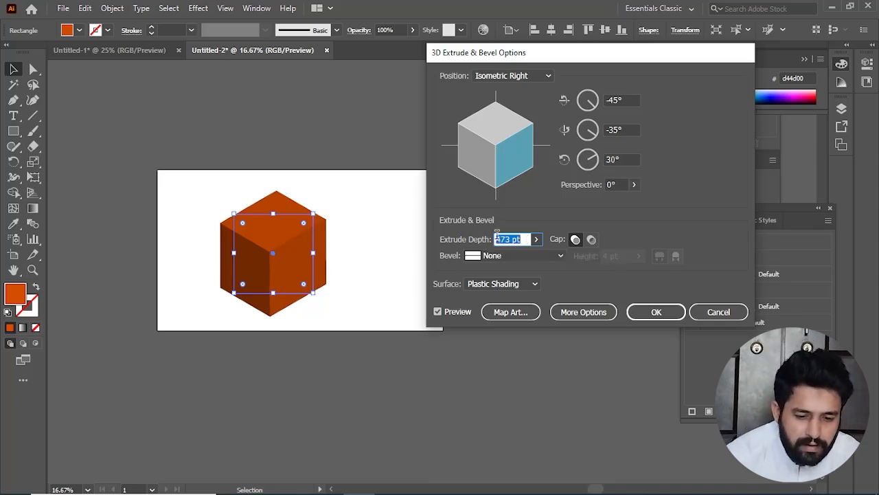
# Step: Turn the extruded cube freely to about 62°, -39° and 8°, and restore its Isometric Right position
pyautogui.moveTo(507, 169); pyautogui.dragTo(480, 153)
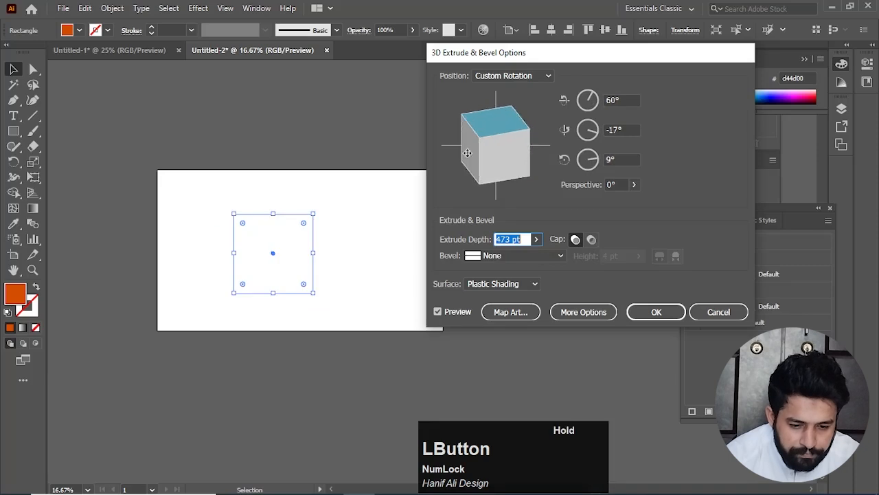
pyautogui.click(532, 75)
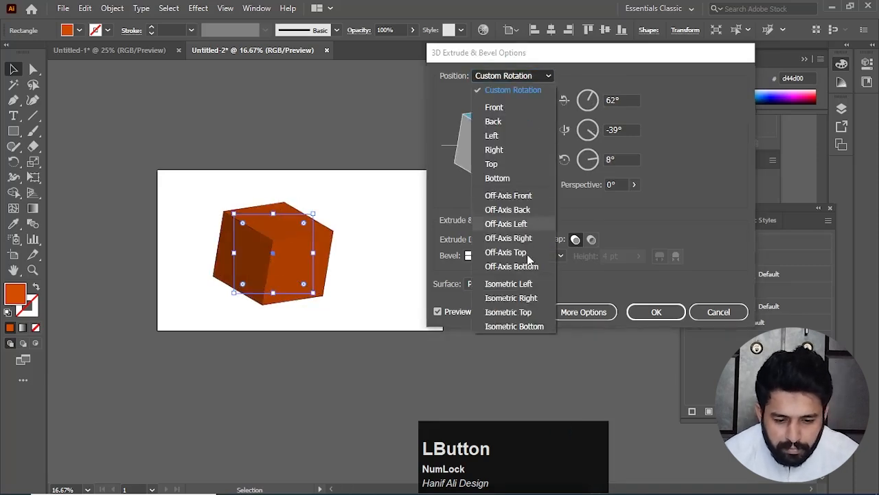
pyautogui.click(511, 298)
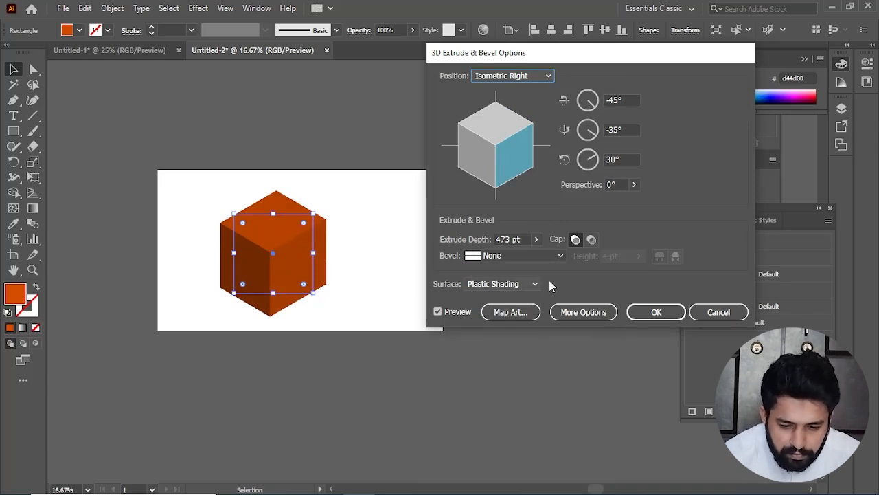
# Step: Apply the extrusion to the square and deselect the resulting cube
pyautogui.click(659, 318)
pyautogui.click(382, 320)
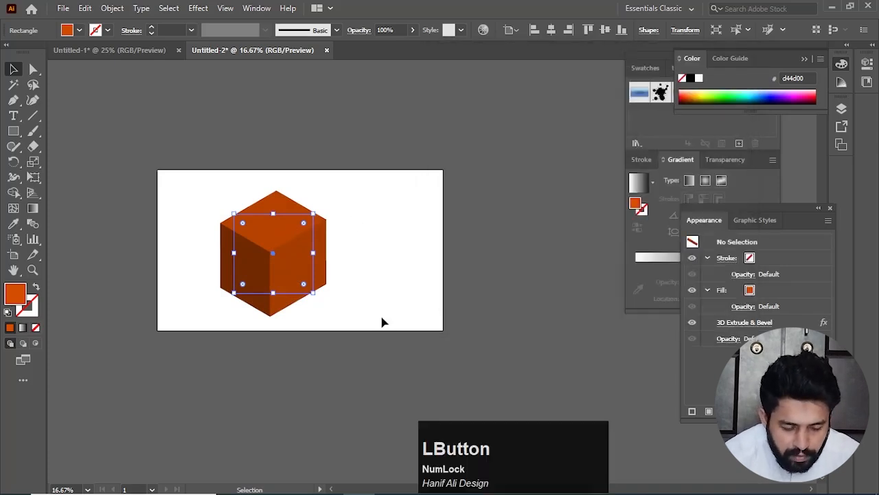
pyautogui.moveTo(304, 265); pyautogui.dragTo(375, 268)
pyautogui.scroll(2, 374, 268)
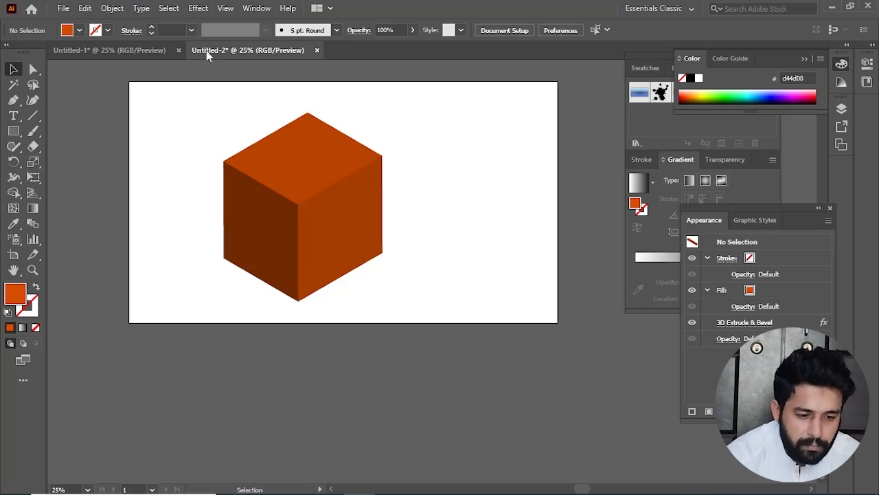
pyautogui.click(201, 11)
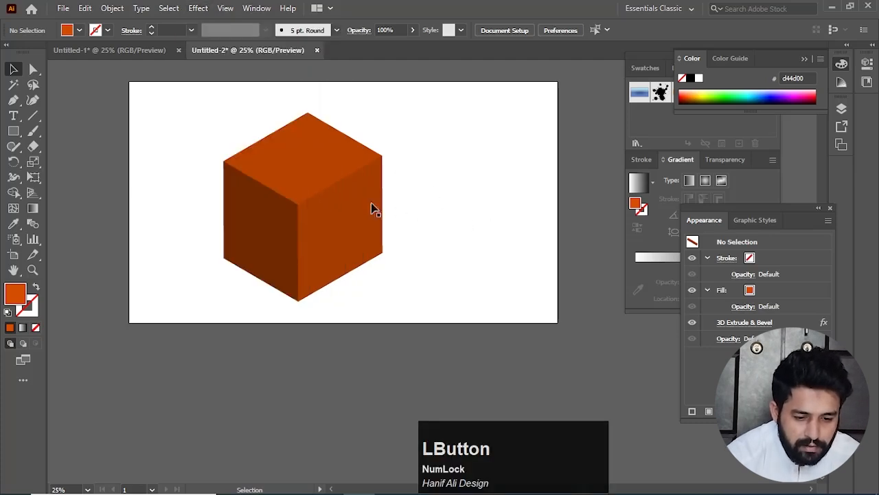
pyautogui.click(298, 162)
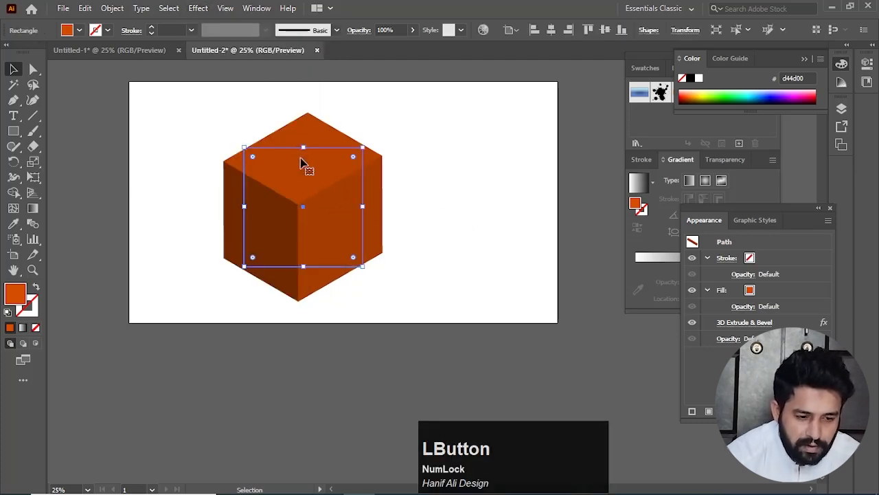
pyautogui.click(199, 8)
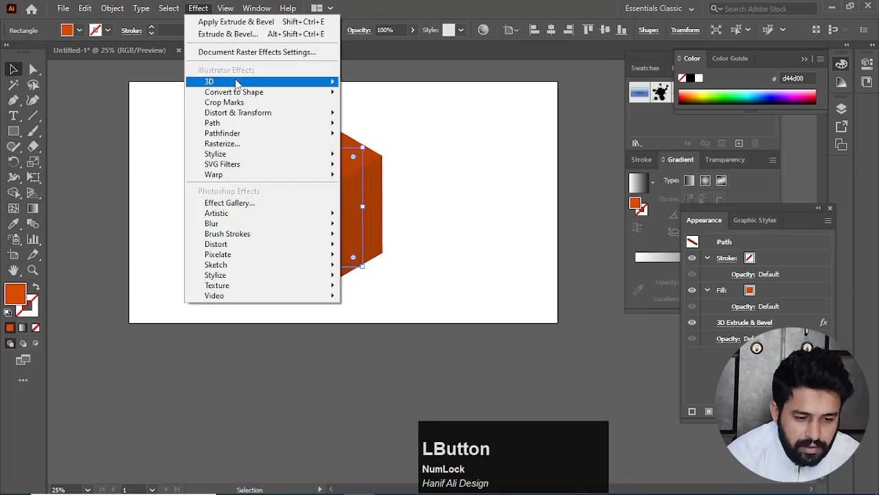
pyautogui.moveTo(275, 82)
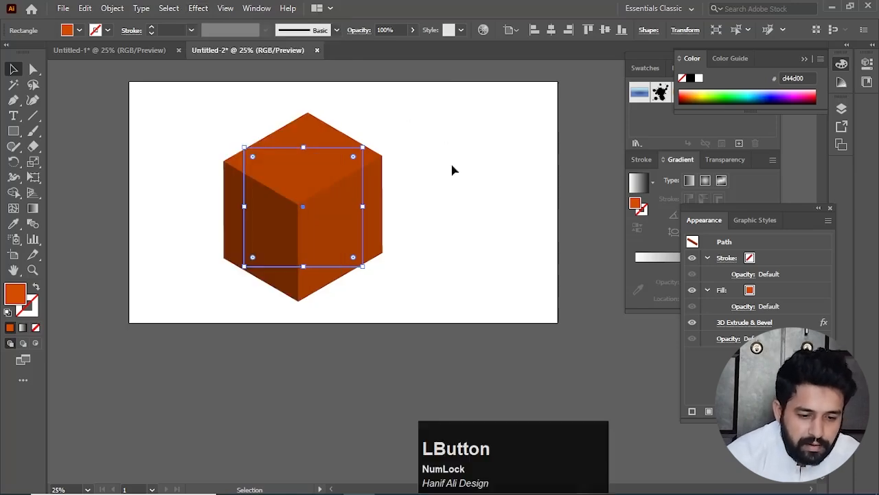
pyautogui.click(343, 128)
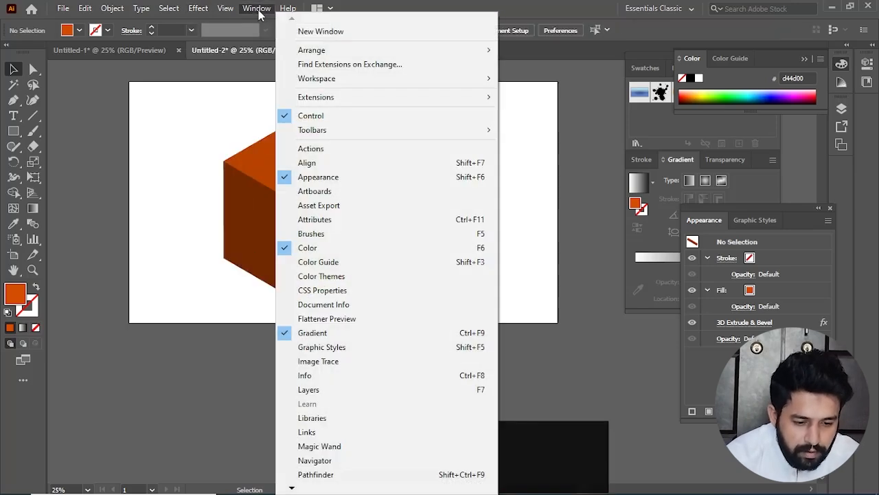
# Step: Hide and redisplay the Appearance panel, place it beside the cube, and select the cube to list its attributes
pyautogui.click(256, 8)
pyautogui.click(323, 177)
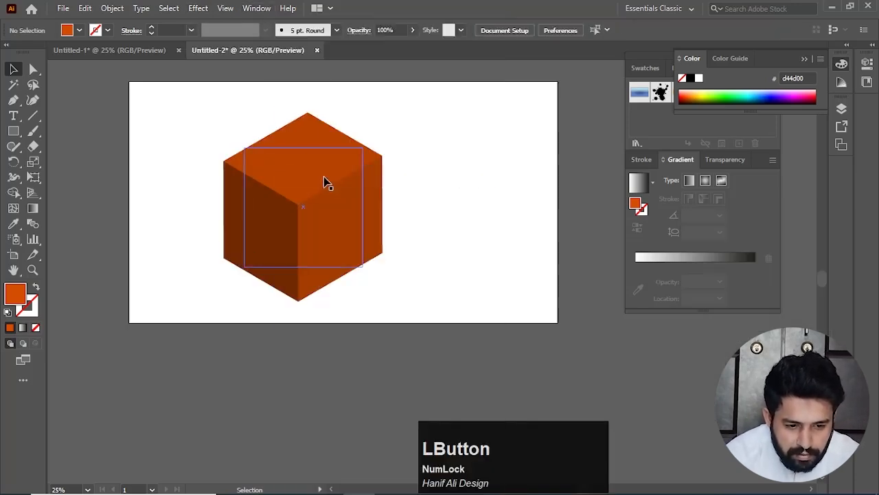
pyautogui.click(257, 9)
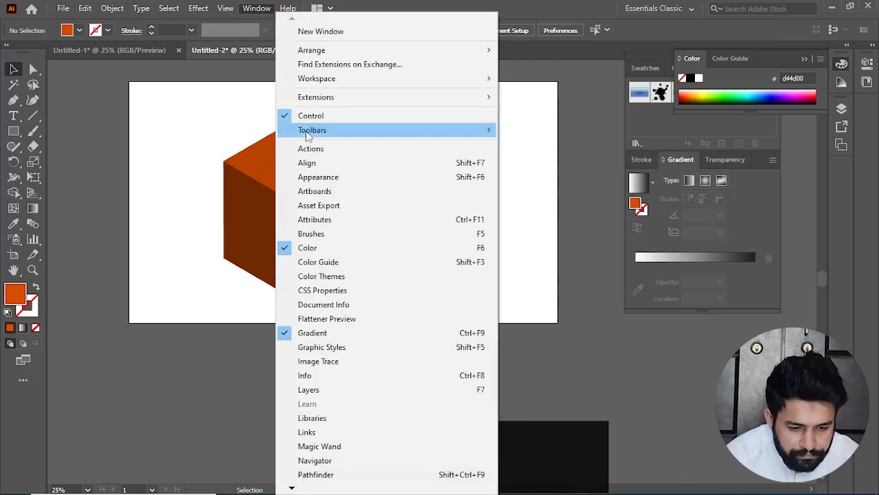
pyautogui.click(308, 182)
pyautogui.moveTo(732, 208); pyautogui.dragTo(522, 88)
pyautogui.moveTo(386, 152); pyautogui.dragTo(237, 289)
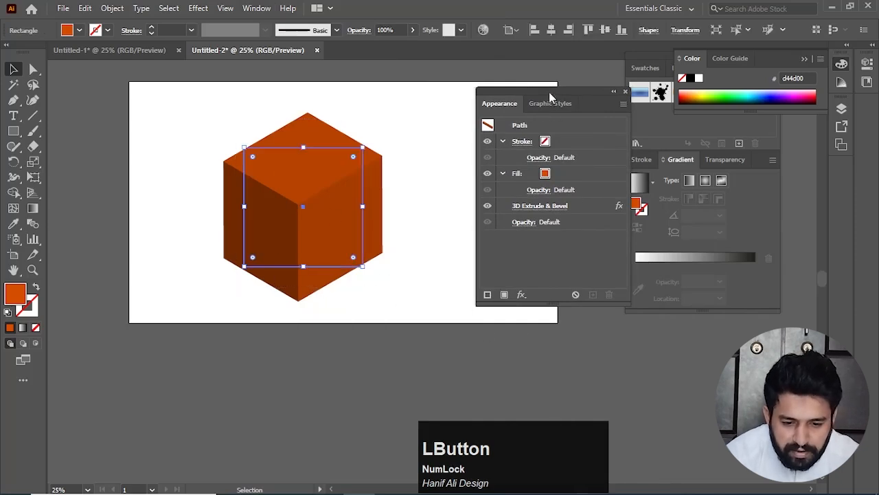
pyautogui.moveTo(548, 92); pyautogui.dragTo(511, 83)
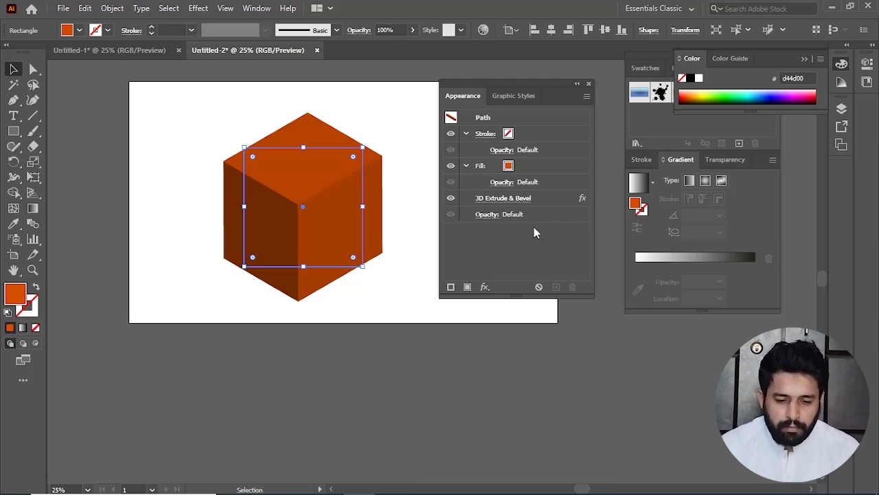
# Step: Reopen the cube's existing 3D Extrude & Bevel settings from its appearance attributes and move the dialog clear of the cube
pyautogui.click(582, 200)
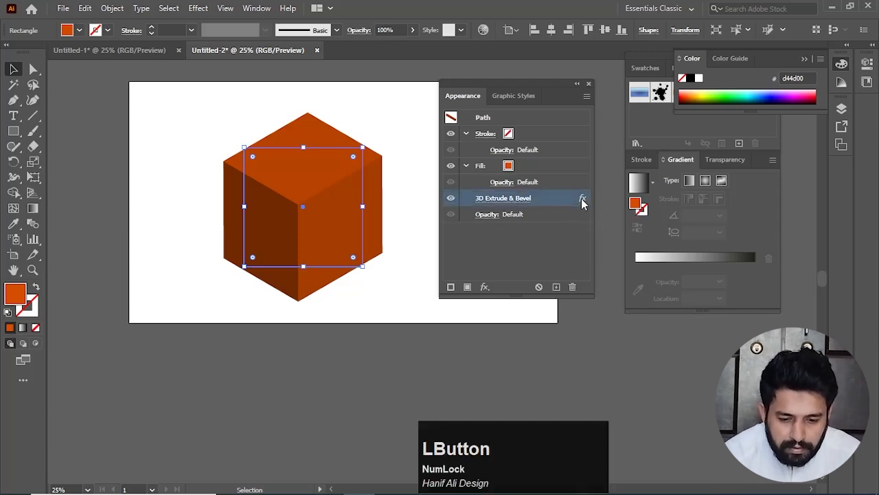
pyautogui.doubleClick(534, 204)
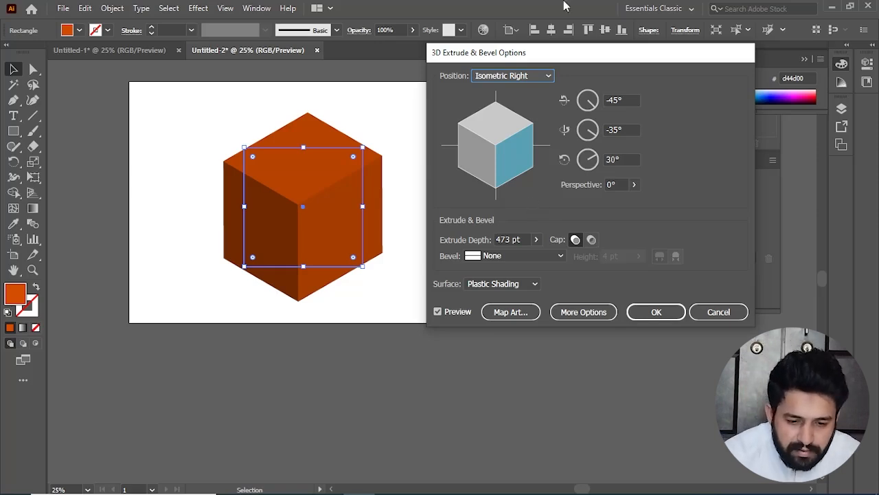
pyautogui.moveTo(567, 60); pyautogui.dragTo(613, 68)
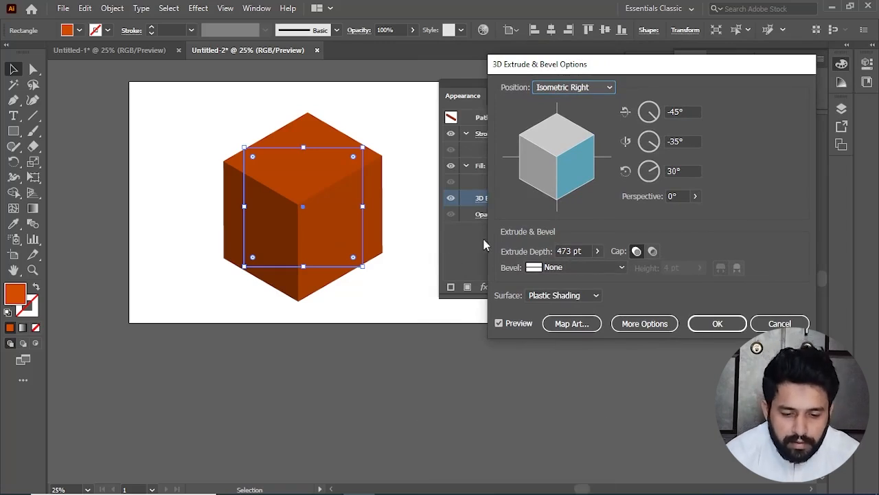
# Step: Set the cube's extrude depth to 445 pt and turn it freely to about 56°, -14° and -17°
pyautogui.click(598, 251)
pyautogui.click(579, 251)
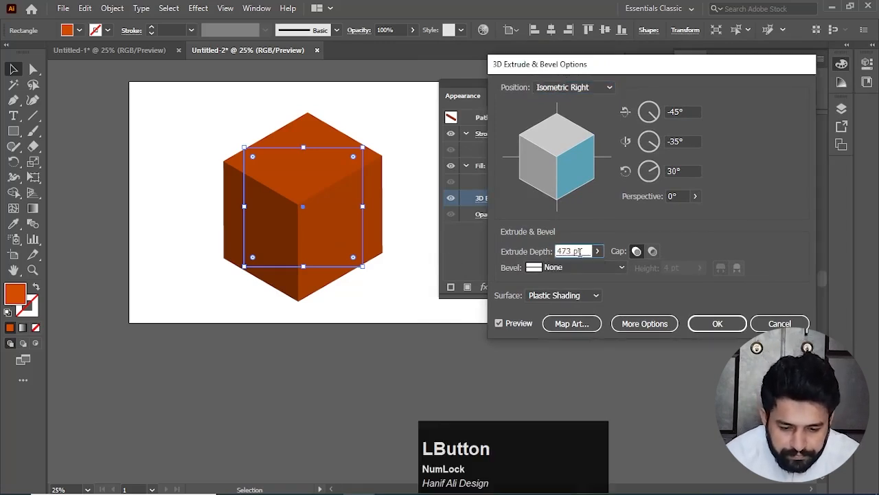
pyautogui.scroll(-4, 579, 250)
pyautogui.scroll(-20, 579, 251)
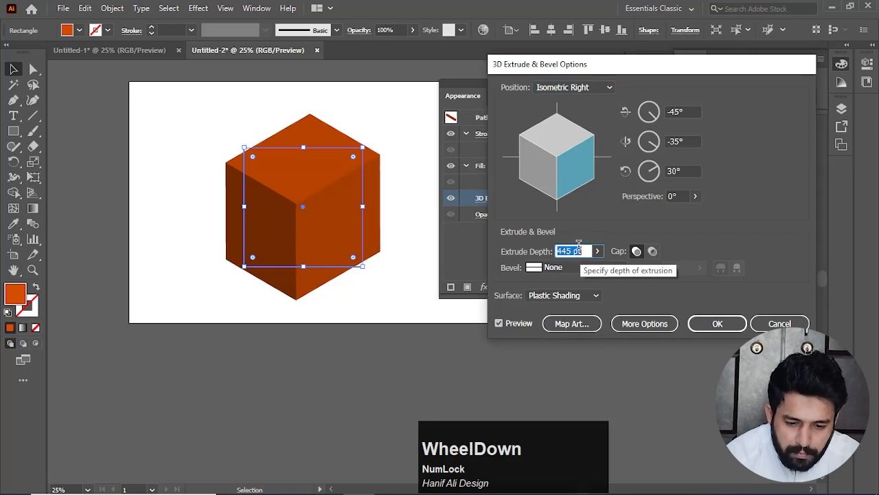
pyautogui.moveTo(554, 170)
pyautogui.mouseDown()
pyautogui.moveTo(577, 168)
pyautogui.moveTo(569, 158)
pyautogui.moveTo(578, 152)
pyautogui.moveTo(544, 152)
pyautogui.moveTo(554, 141)
pyautogui.moveTo(560, 185)
pyautogui.moveTo(572, 196)
pyautogui.moveTo(563, 157)
pyautogui.moveTo(559, 164)
pyautogui.mouseUp()
pyautogui.moveTo(552, 133)
pyautogui.mouseDown()
pyautogui.moveTo(550, 141)
pyautogui.moveTo(575, 139)
pyautogui.moveTo(559, 152)
pyautogui.moveTo(558, 139)
pyautogui.mouseUp()
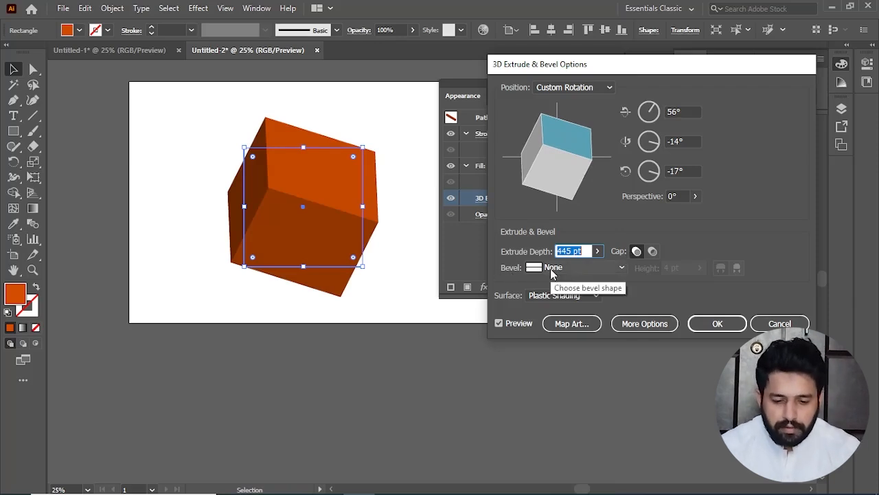
# Step: Try the Classic, Complex 1 and Complex 2 bevel shapes on the cube's edges
pyautogui.click(612, 269)
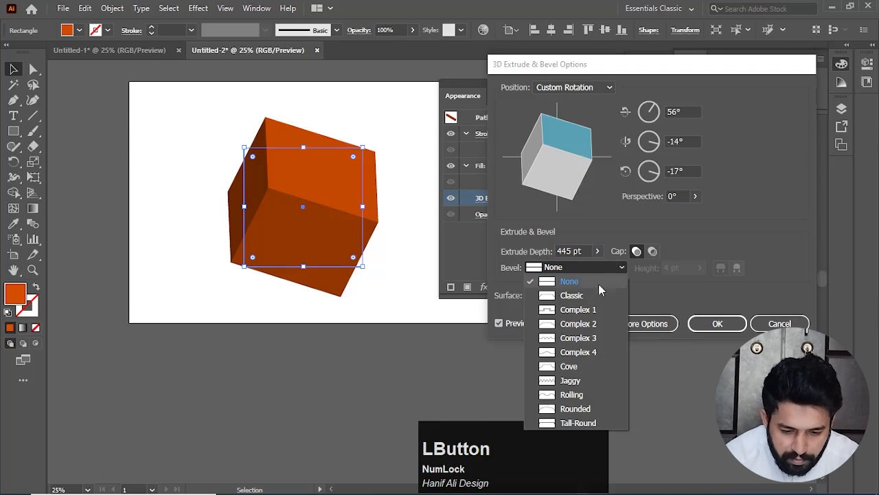
pyautogui.click(588, 296)
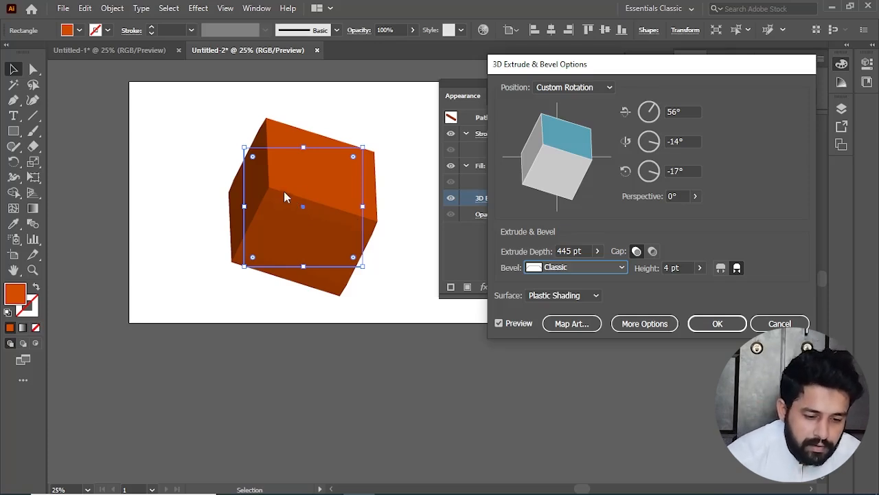
pyautogui.click(612, 267)
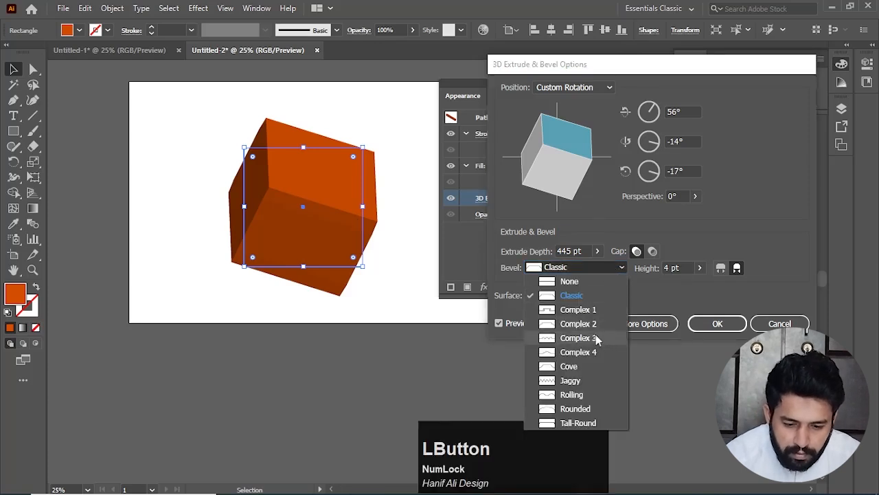
pyautogui.click(573, 309)
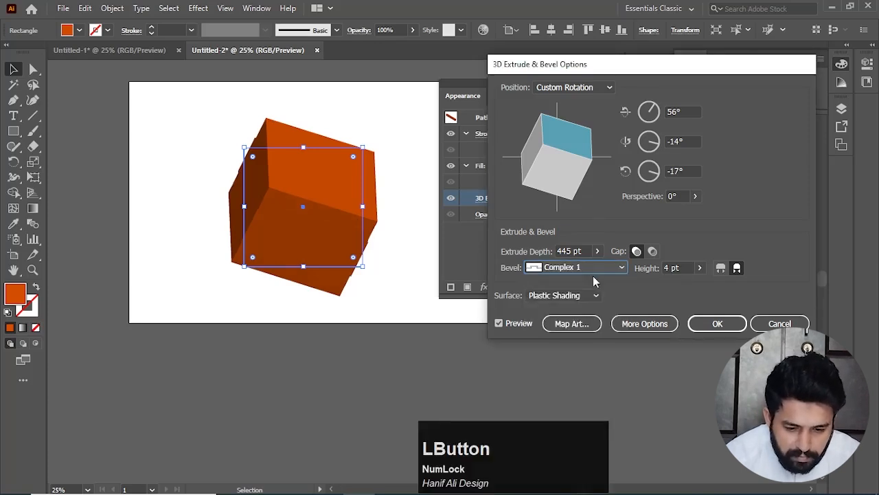
pyautogui.click(594, 271)
pyautogui.click(577, 323)
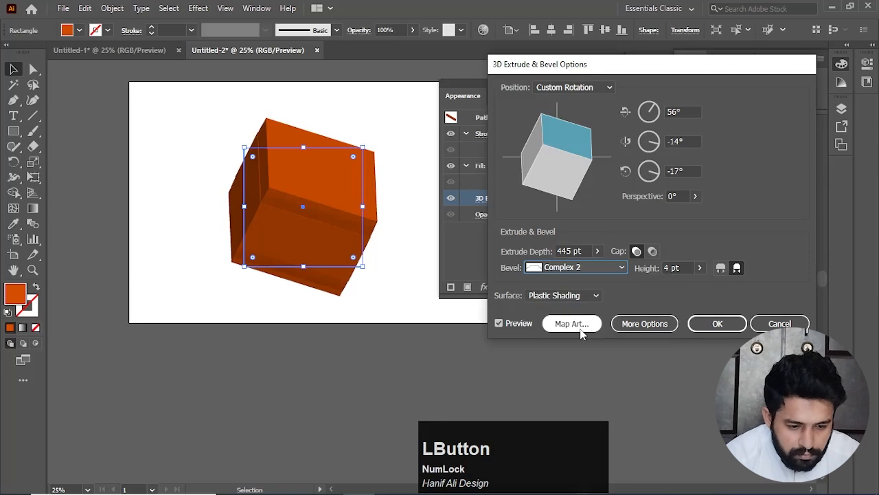
# Step: Shift the options dialog up so the whole bevel list is reachable and give the cube a Tall-Round bevel
pyautogui.click(595, 269)
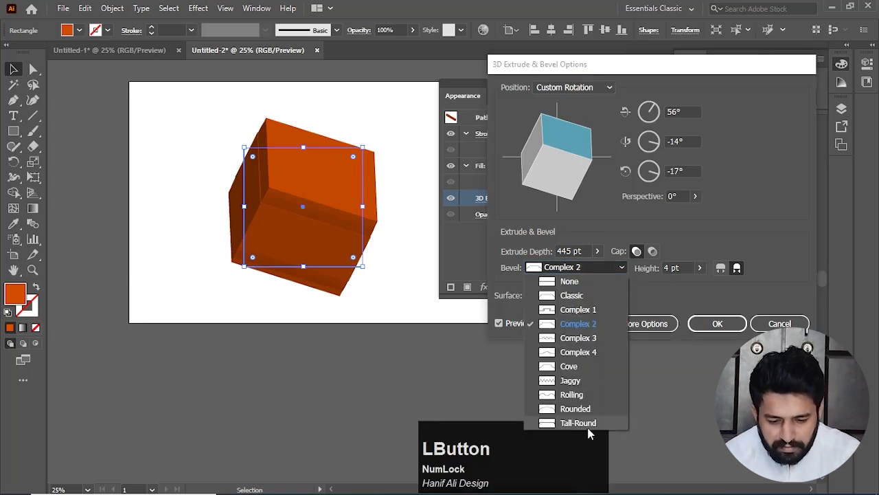
pyautogui.click(573, 424)
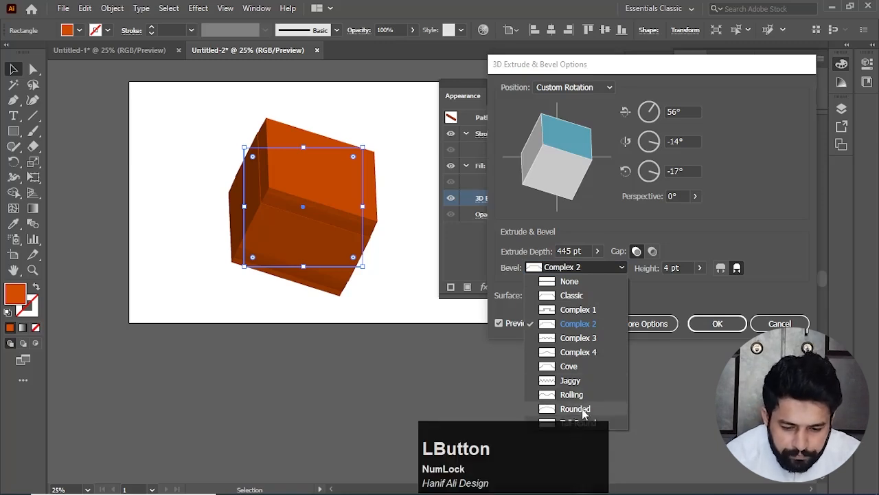
pyautogui.click(587, 423)
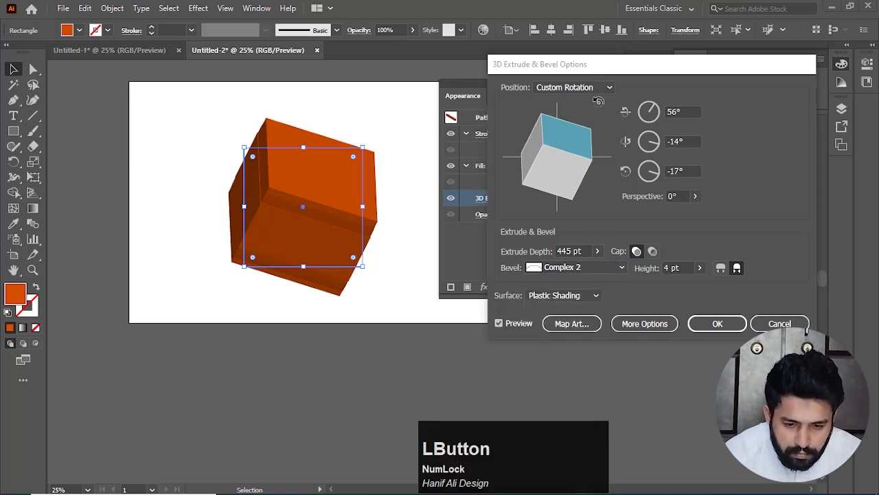
pyautogui.moveTo(599, 71); pyautogui.dragTo(562, 35)
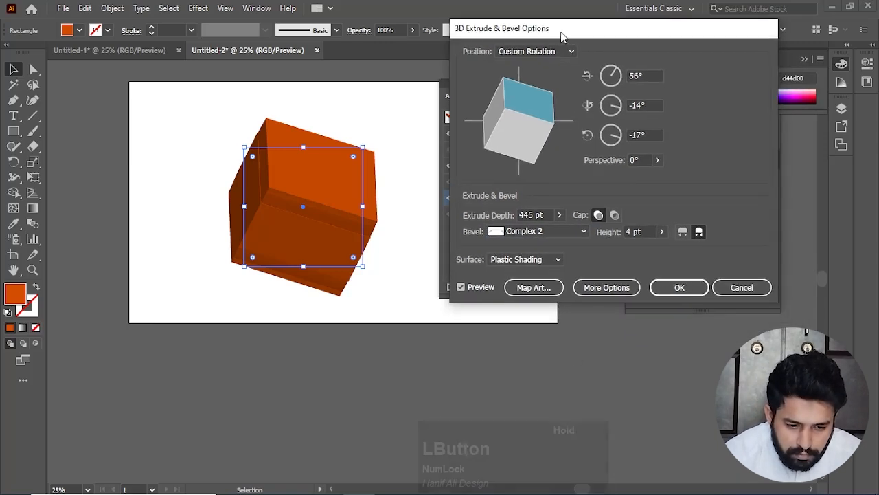
pyautogui.click(569, 230)
pyautogui.click(535, 387)
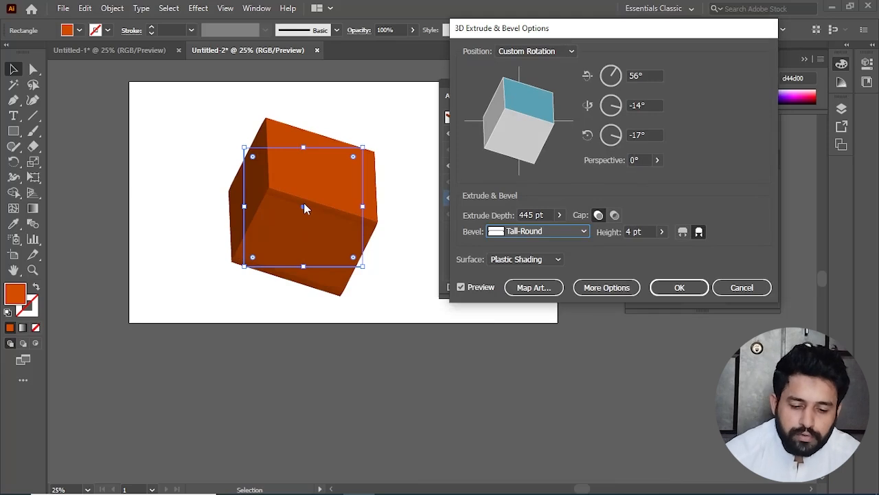
# Step: Change the cube's bevel to Rounded and set its height to 11 pt
pyautogui.click(566, 229)
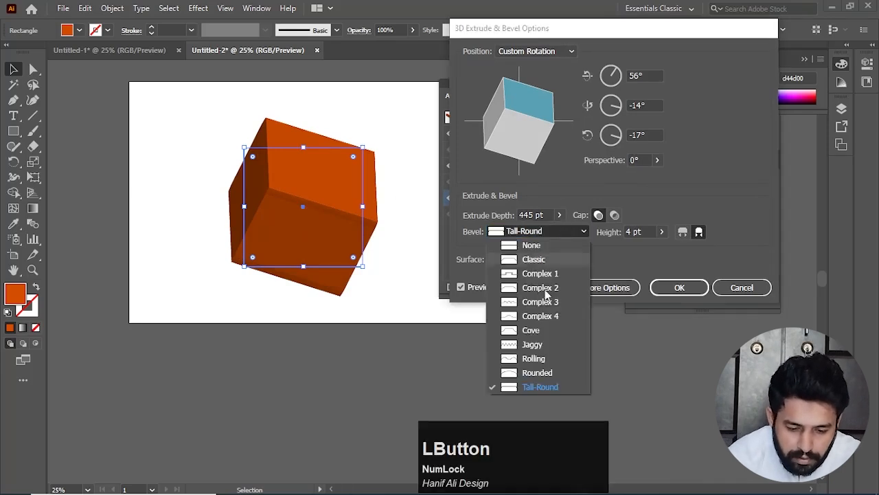
pyautogui.click(536, 372)
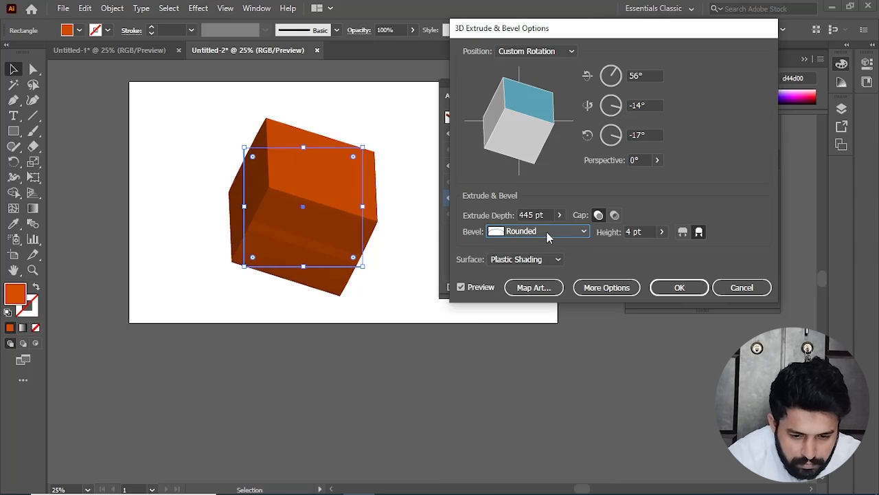
pyautogui.click(662, 234)
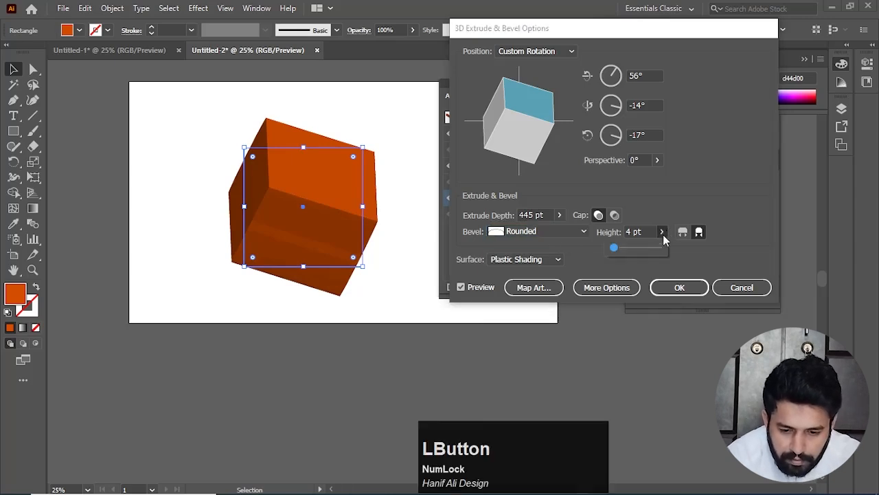
pyautogui.moveTo(624, 247); pyautogui.dragTo(617, 250)
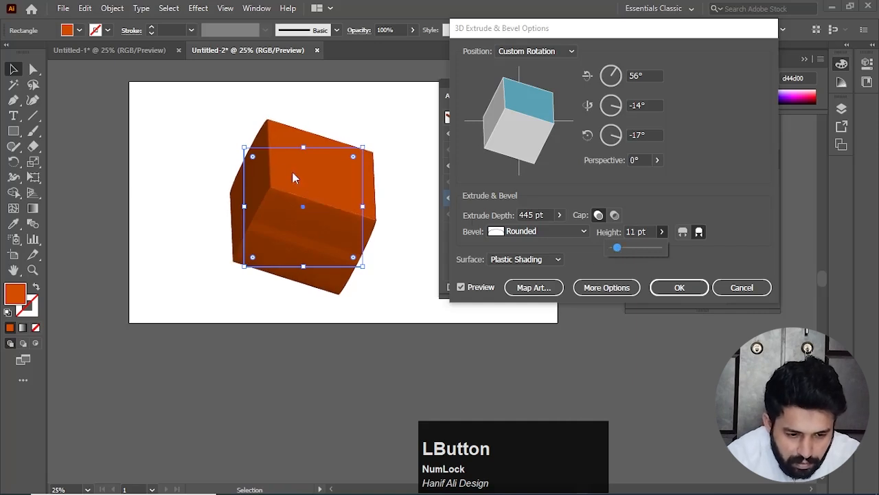
# Step: Turn the bevelled cube freely to about 69°, -14° and -2° and refresh its preview
pyautogui.moveTo(508, 161); pyautogui.dragTo(559, 196)
pyautogui.click(520, 122)
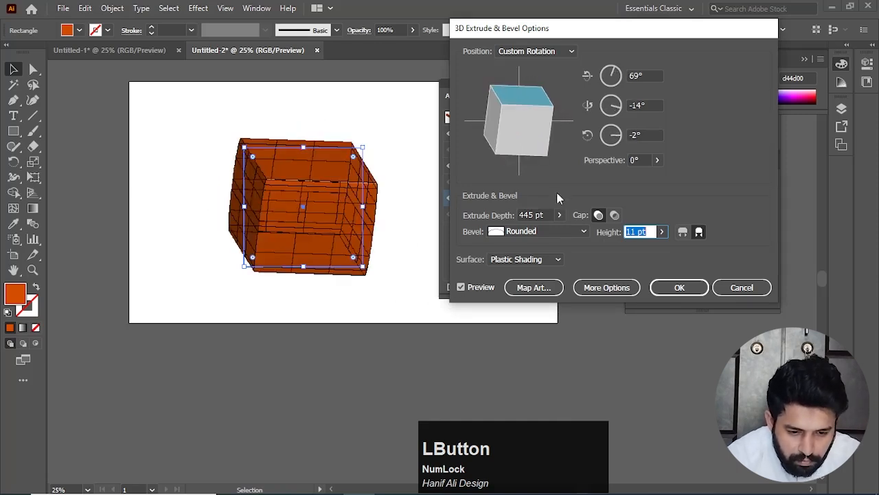
pyautogui.click(463, 289)
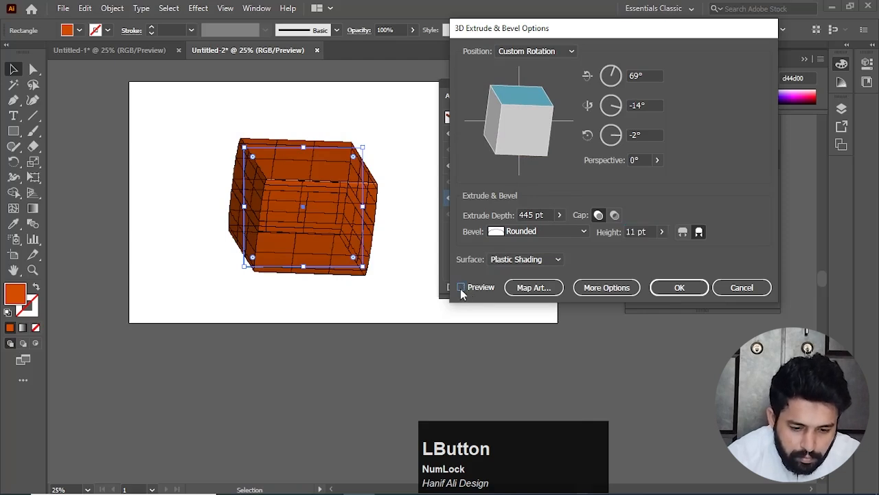
pyautogui.click(461, 289)
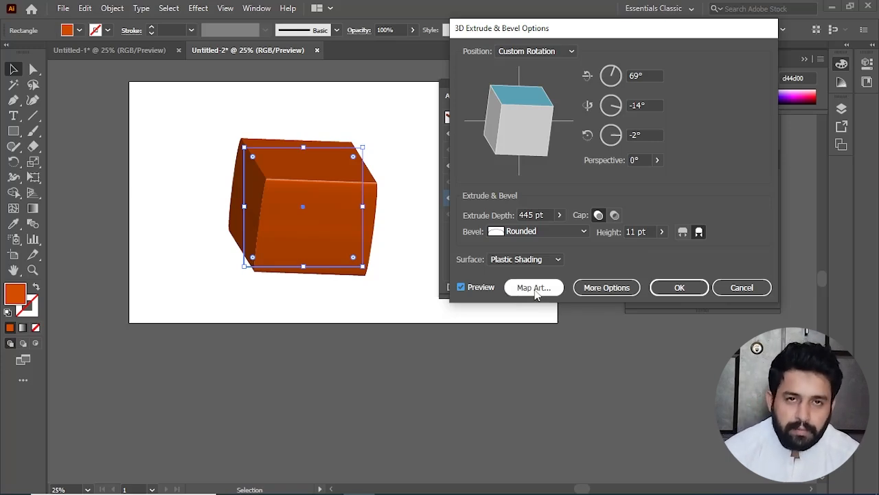
# Step: Expand the surface lighting options, move the dialog up, and shift the light to the sphere's lower-right edge and back to its top
pyautogui.click(610, 291)
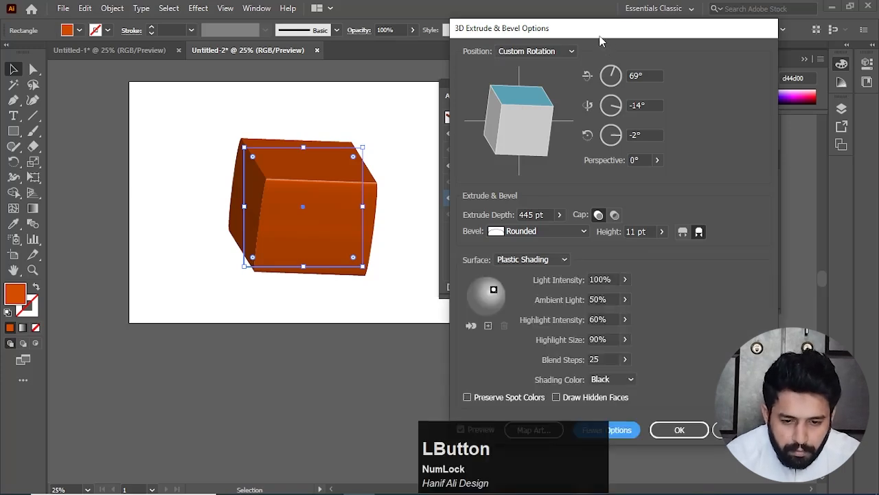
pyautogui.moveTo(601, 29); pyautogui.dragTo(565, 10)
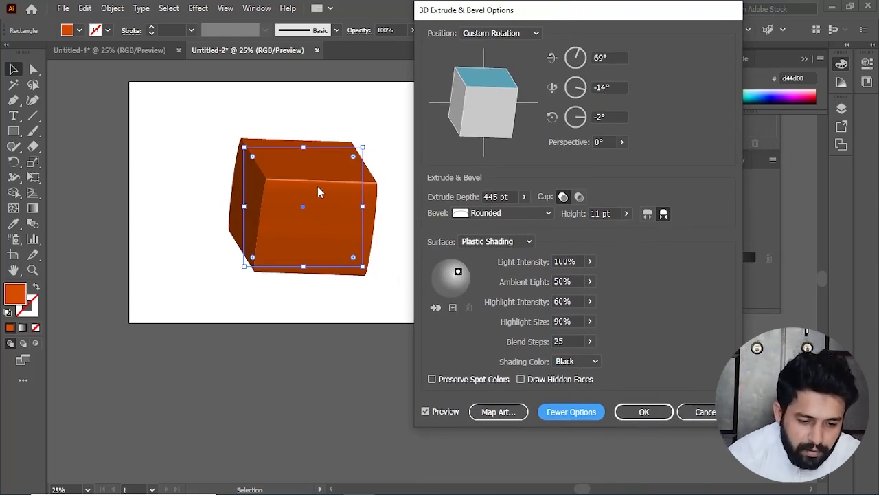
pyautogui.moveTo(458, 272); pyautogui.dragTo(463, 292)
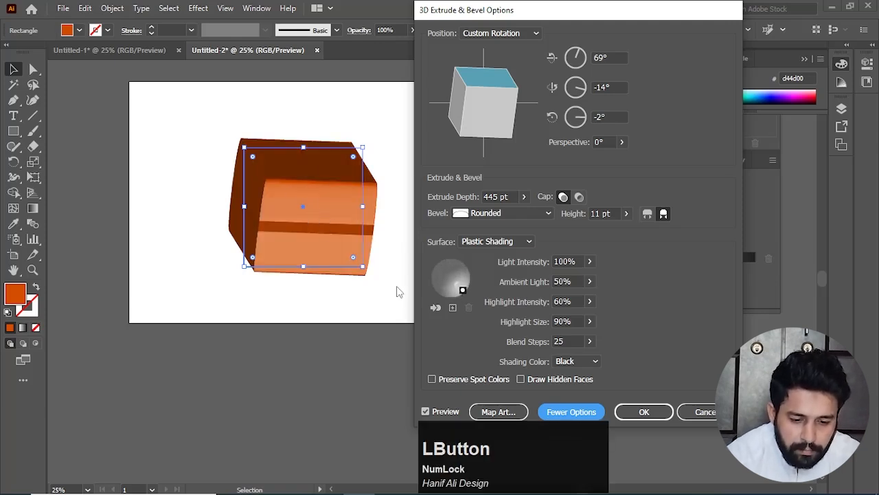
pyautogui.moveTo(463, 289); pyautogui.dragTo(448, 263)
# Step: Set the cube's bevel to None and move the light to the shading sphere's right edge
pyautogui.click(547, 215)
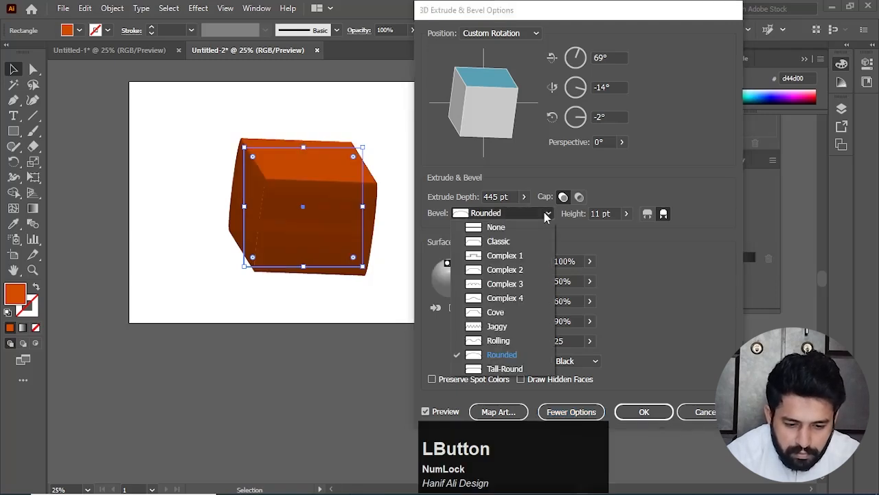
pyautogui.click(500, 227)
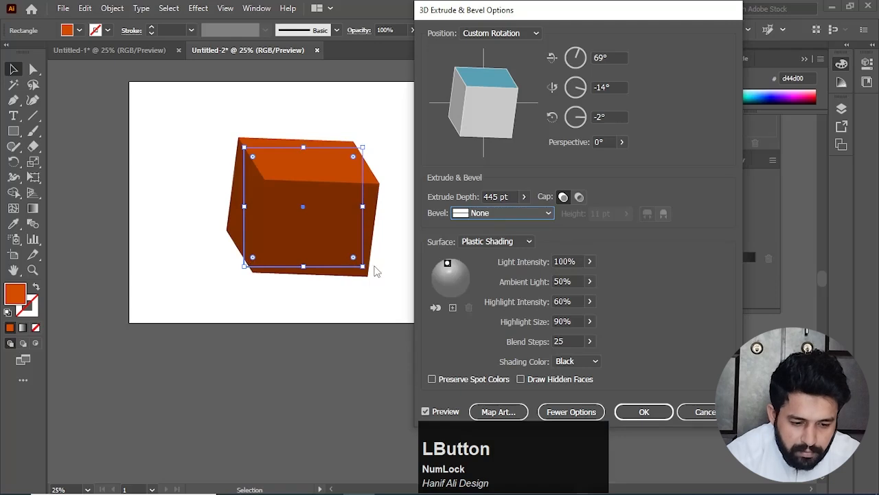
pyautogui.moveTo(448, 264); pyautogui.dragTo(471, 288)
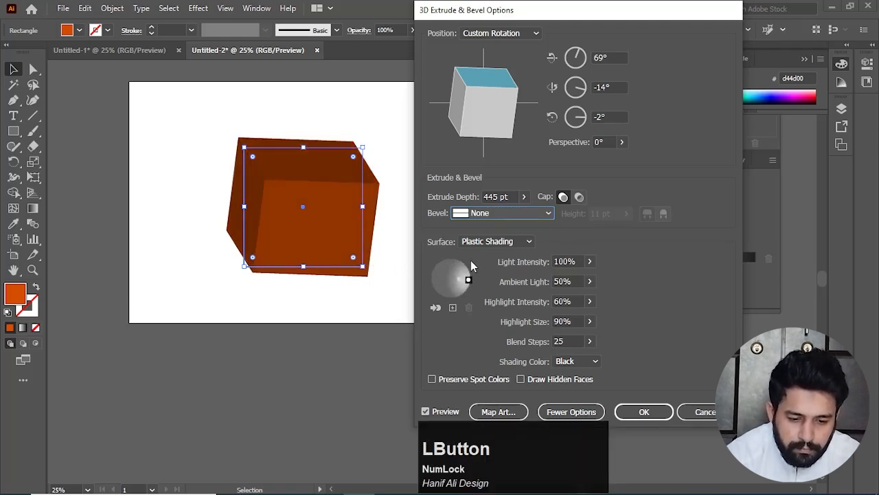
# Step: Turn the cube freely to about 53°, -42° and 18° and move the light to the sphere's lower edge
pyautogui.moveTo(480, 127); pyautogui.dragTo(517, 111)
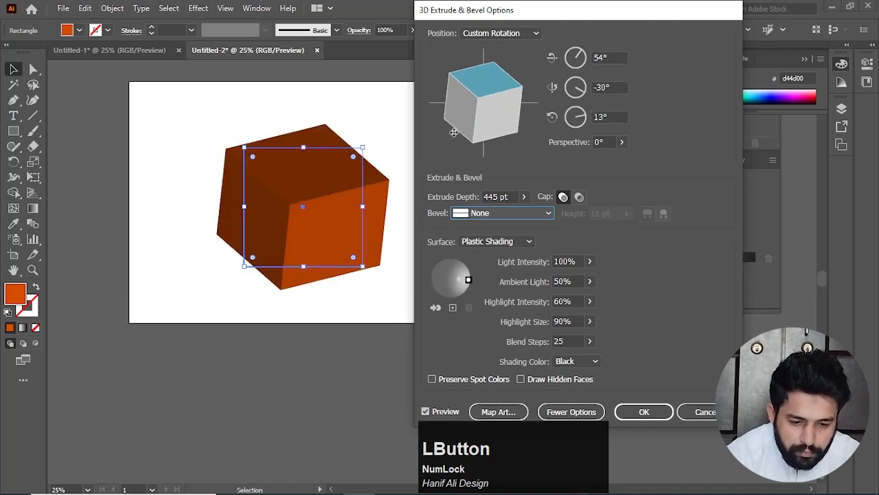
pyautogui.moveTo(456, 121); pyautogui.dragTo(465, 125)
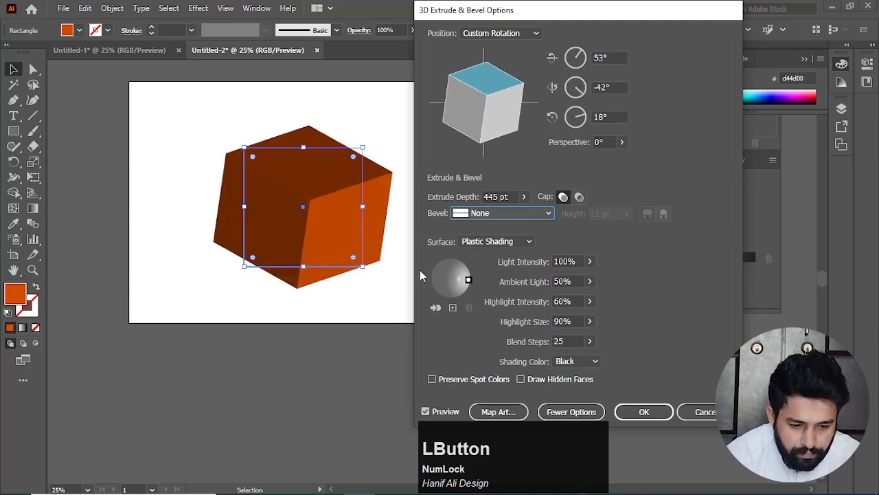
pyautogui.moveTo(469, 283); pyautogui.dragTo(471, 296)
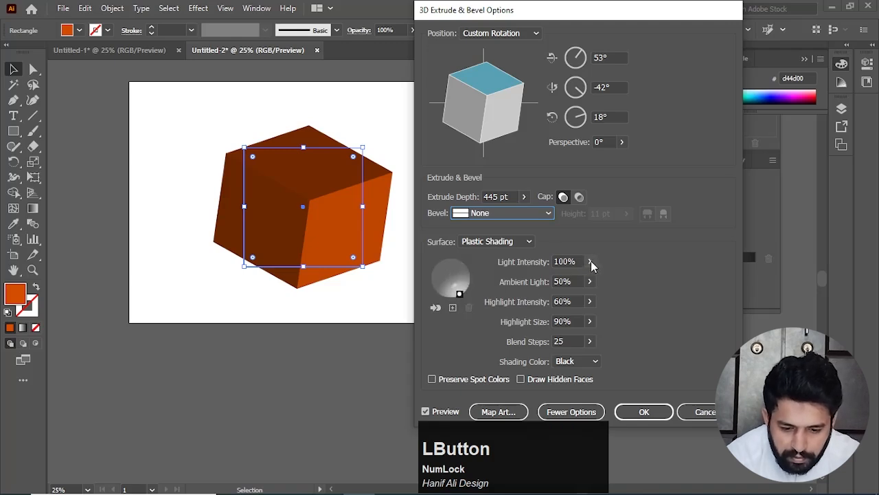
# Step: Try the light intensity adjustment and leave it at 100%
pyautogui.click(589, 281)
pyautogui.moveTo(583, 280); pyautogui.dragTo(594, 278)
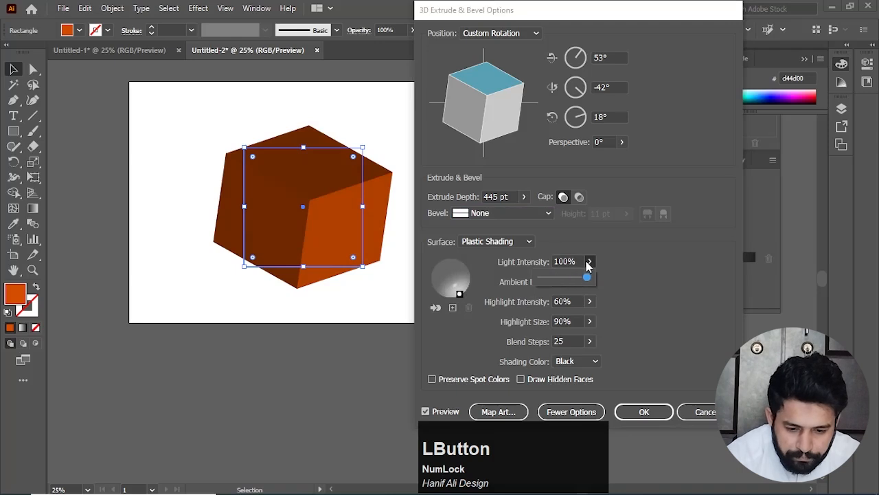
pyautogui.click(591, 261)
pyautogui.click(592, 261)
pyautogui.click(613, 287)
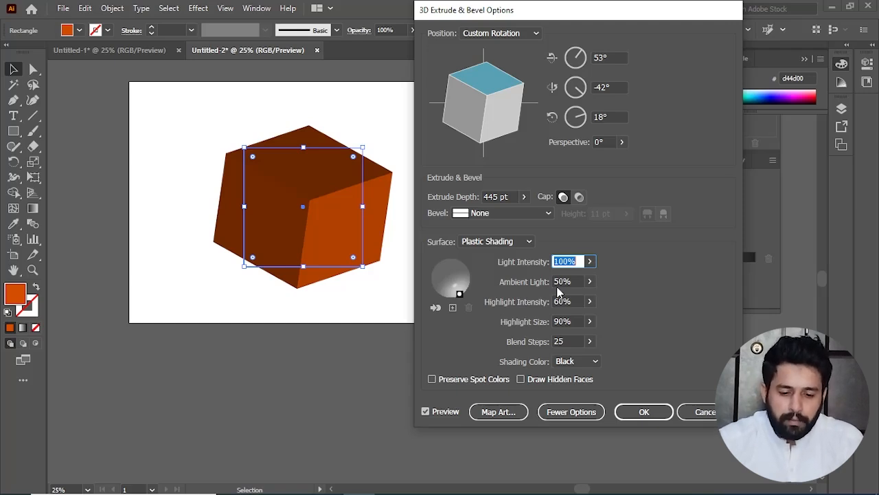
# Step: Set the ambient light to 0% and move the light to the sphere's right edge, just above its middle
pyautogui.moveTo(461, 294); pyautogui.dragTo(471, 298)
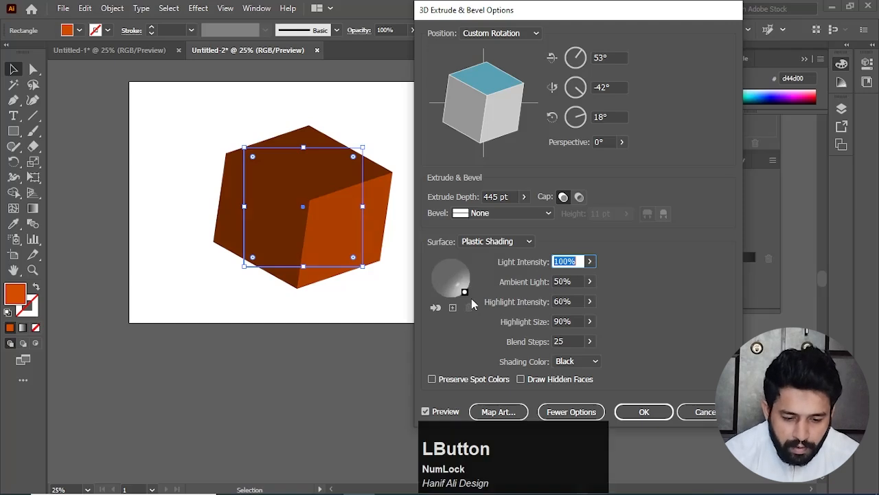
pyautogui.moveTo(590, 281)
pyautogui.mouseDown()
pyautogui.moveTo(563, 299)
pyautogui.moveTo(509, 295)
pyautogui.mouseUp()
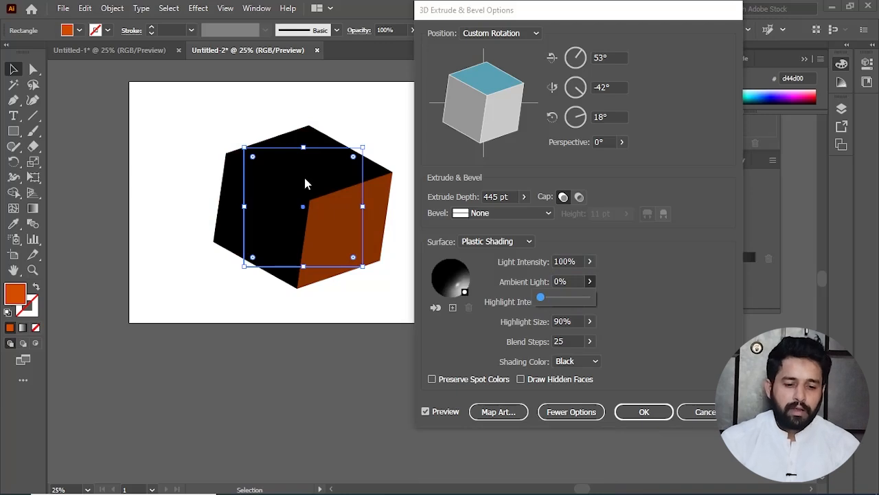
pyautogui.click(471, 294)
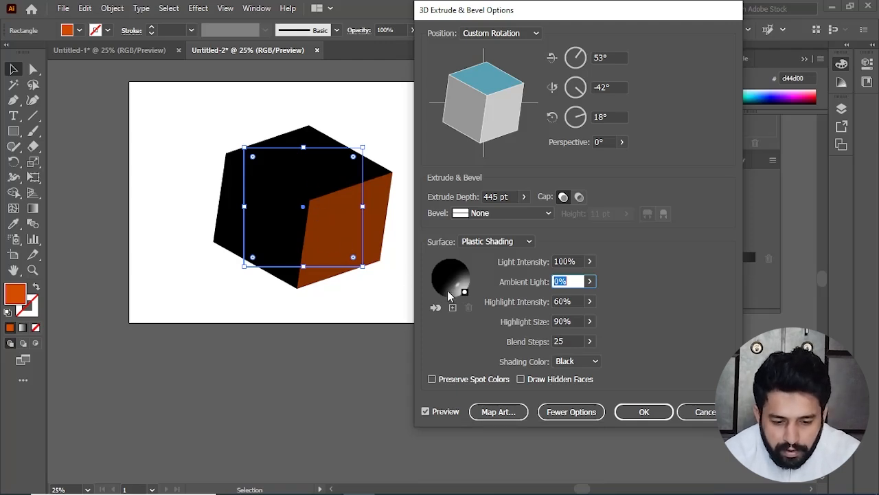
pyautogui.moveTo(465, 292); pyautogui.dragTo(470, 276)
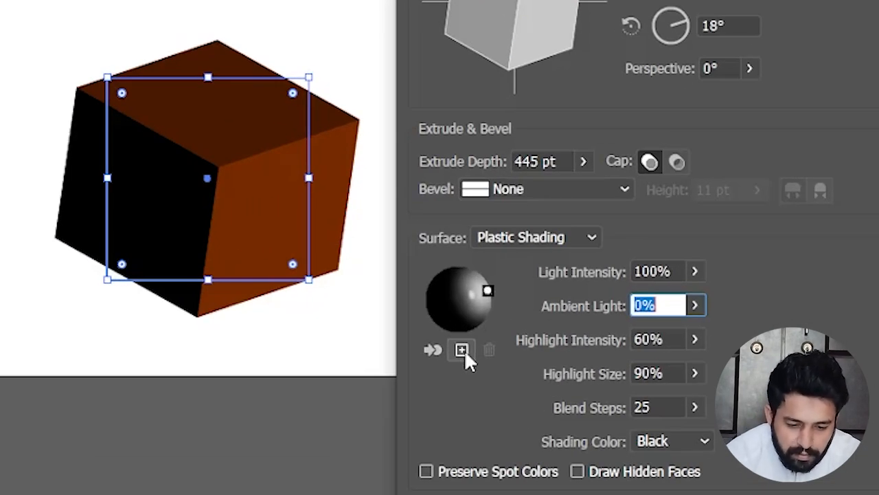
# Step: Add a second light, move it to the shading sphere's upper-left edge, and refresh the preview
pyautogui.click(463, 351)
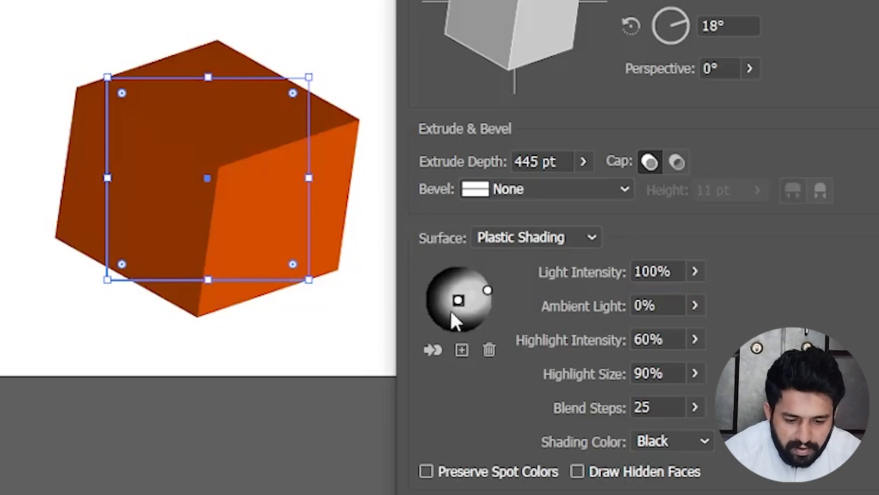
pyautogui.moveTo(459, 311); pyautogui.dragTo(429, 321)
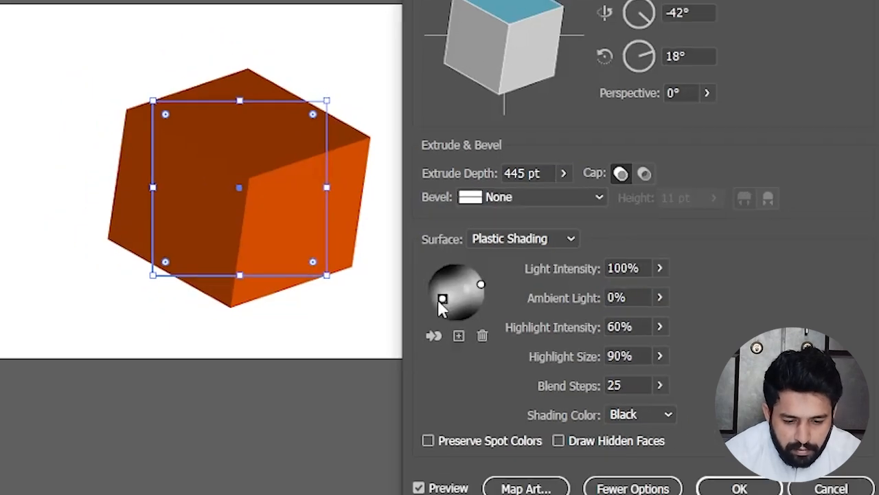
pyautogui.moveTo(431, 289)
pyautogui.mouseDown()
pyautogui.moveTo(413, 289)
pyautogui.moveTo(411, 256)
pyautogui.moveTo(444, 259)
pyautogui.moveTo(420, 267)
pyautogui.moveTo(420, 291)
pyautogui.moveTo(440, 275)
pyautogui.moveTo(432, 284)
pyautogui.moveTo(470, 284)
pyautogui.moveTo(432, 279)
pyautogui.moveTo(428, 259)
pyautogui.mouseUp()
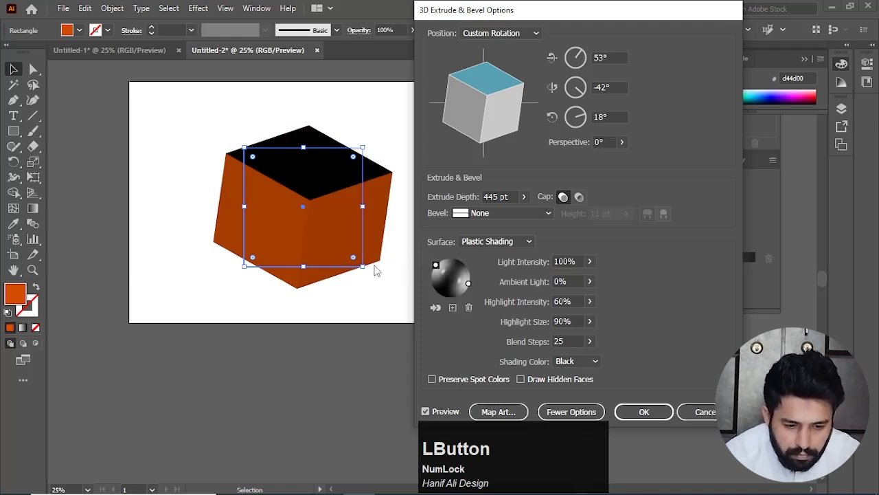
pyautogui.click(425, 412)
pyautogui.click(425, 412)
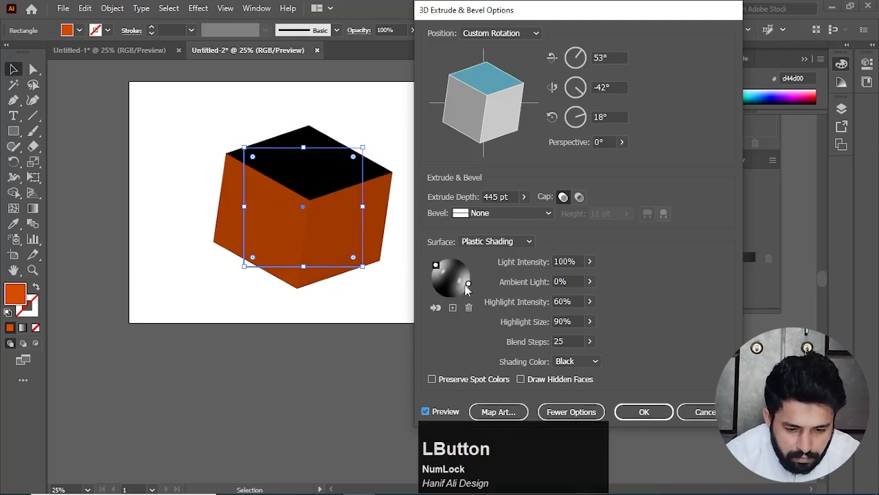
# Step: Try the sphere's right-side light behind the cube at different positions, and return it to the front at the sphere's right edge
pyautogui.moveTo(470, 290); pyautogui.dragTo(468, 292)
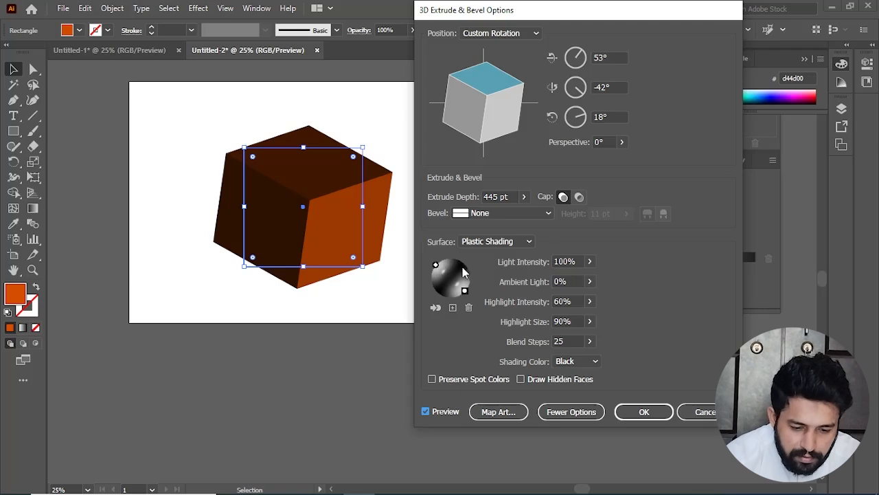
pyautogui.click(436, 308)
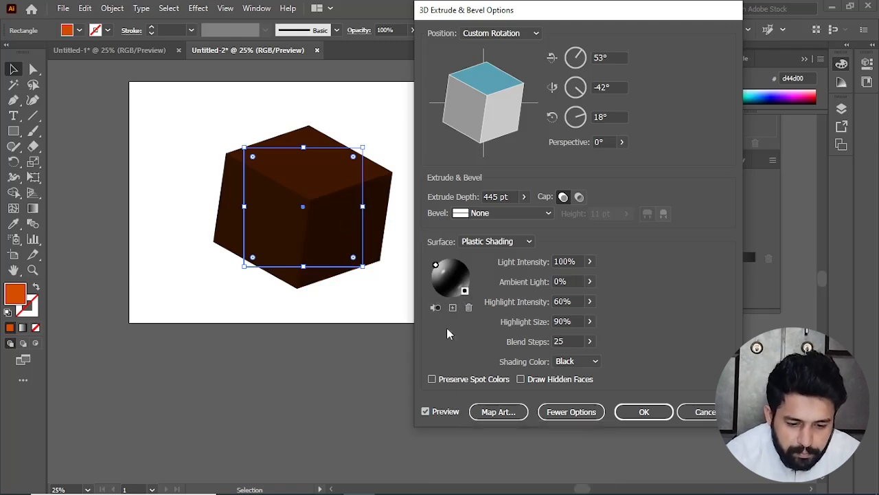
pyautogui.moveTo(465, 291); pyautogui.dragTo(456, 274)
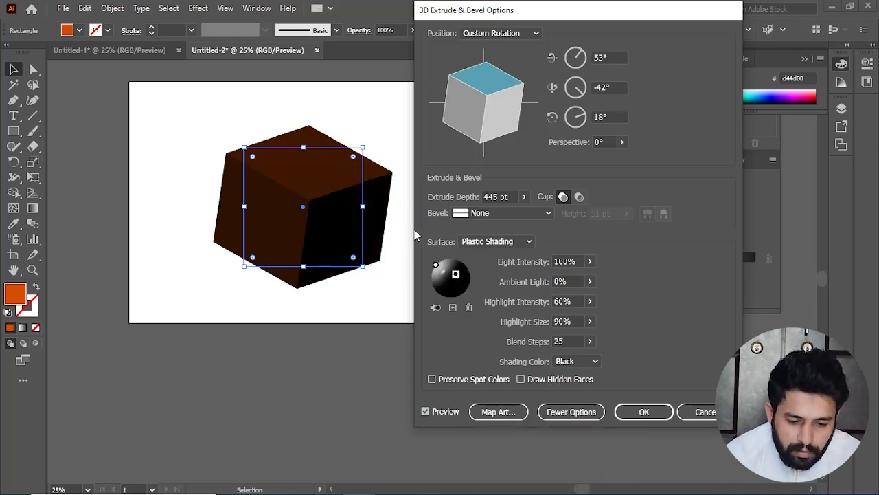
pyautogui.moveTo(456, 274)
pyautogui.mouseDown()
pyautogui.moveTo(464, 285)
pyautogui.moveTo(450, 295)
pyautogui.moveTo(477, 292)
pyautogui.moveTo(463, 284)
pyautogui.mouseUp()
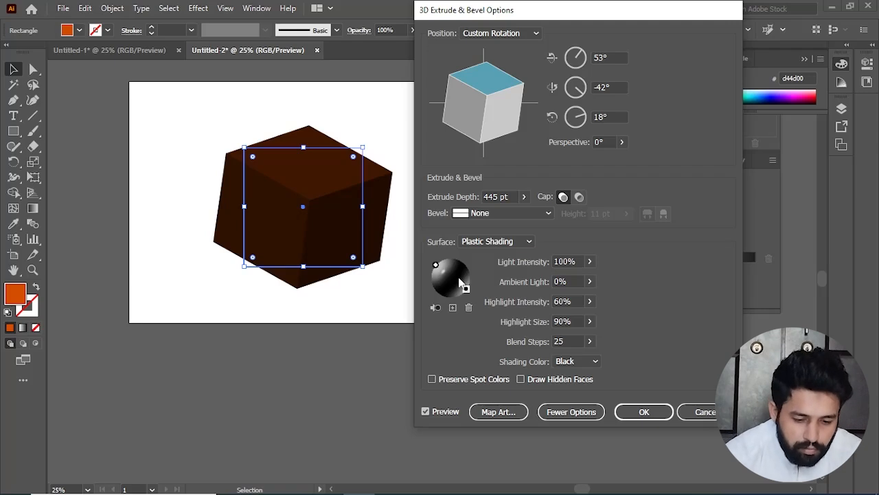
pyautogui.click(435, 307)
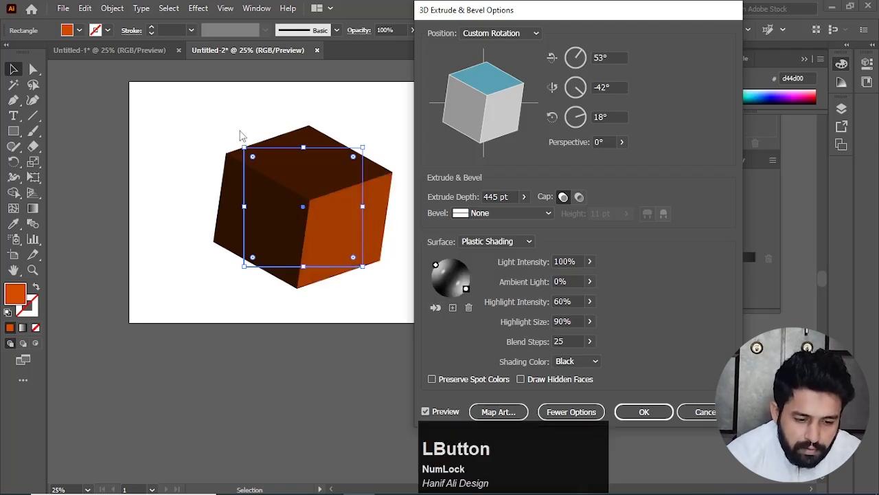
pyautogui.moveTo(466, 289)
pyautogui.mouseDown()
pyautogui.moveTo(471, 283)
pyautogui.moveTo(456, 283)
pyautogui.moveTo(479, 286)
pyautogui.moveTo(467, 287)
pyautogui.moveTo(472, 280)
pyautogui.mouseUp()
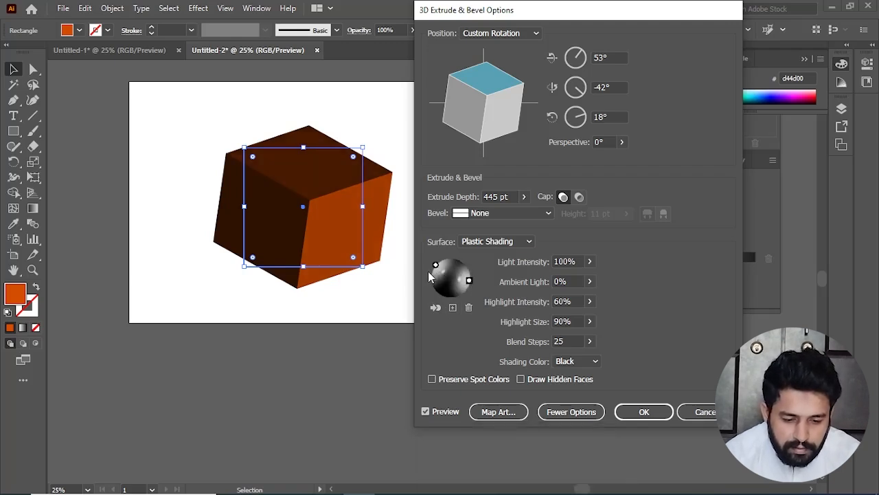
# Step: Delete the upper-left light and move the remaining light to the shading sphere's lower-right edge
pyautogui.click(437, 268)
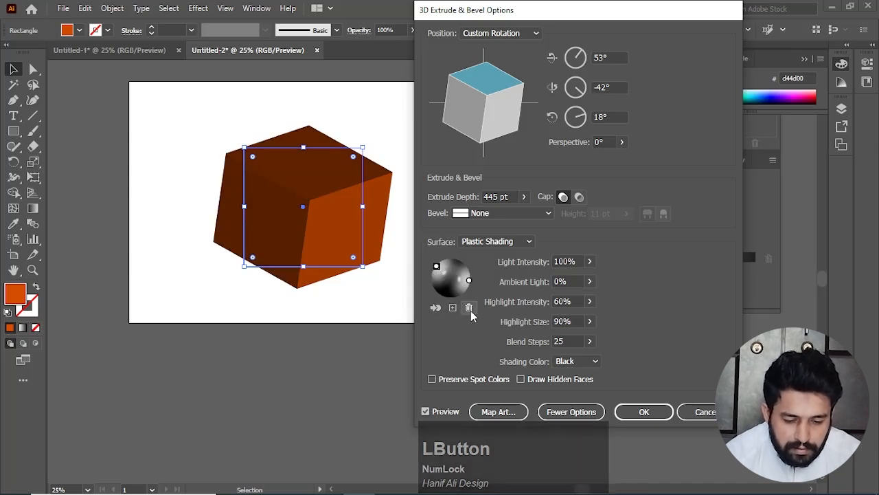
pyautogui.click(469, 308)
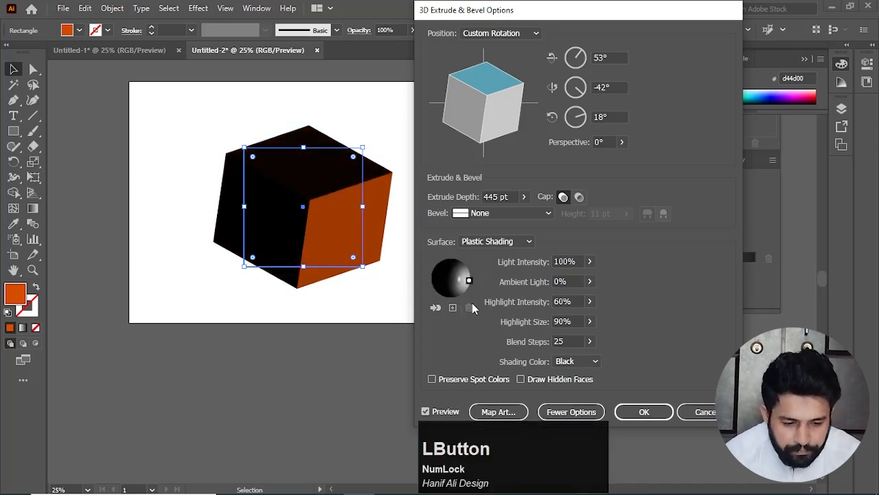
pyautogui.moveTo(471, 281); pyautogui.dragTo(472, 294)
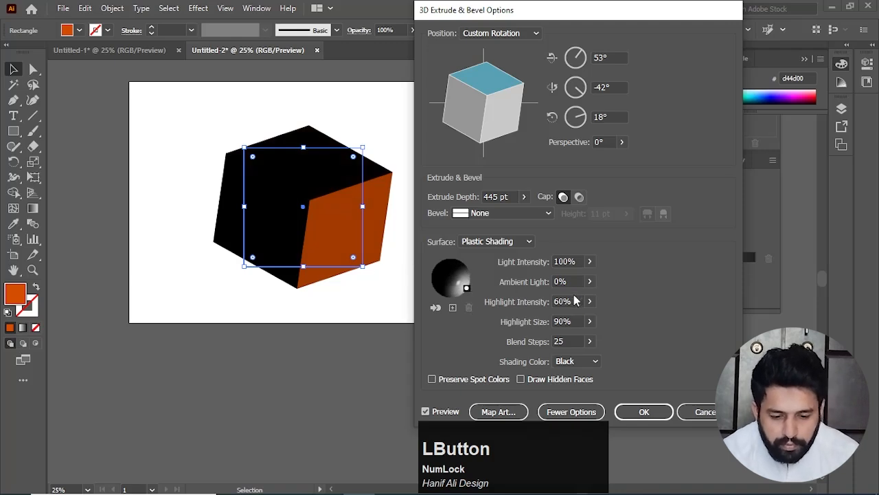
# Step: Try ambient light values of 51% and 10% on the cube
pyautogui.click(589, 281)
pyautogui.moveTo(544, 297); pyautogui.dragTo(568, 299)
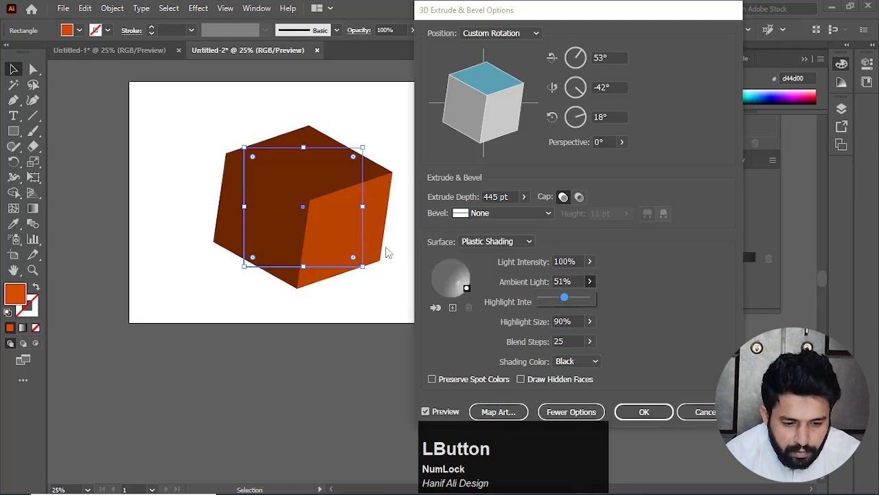
pyautogui.moveTo(566, 299); pyautogui.dragTo(527, 281)
pyautogui.write('10')
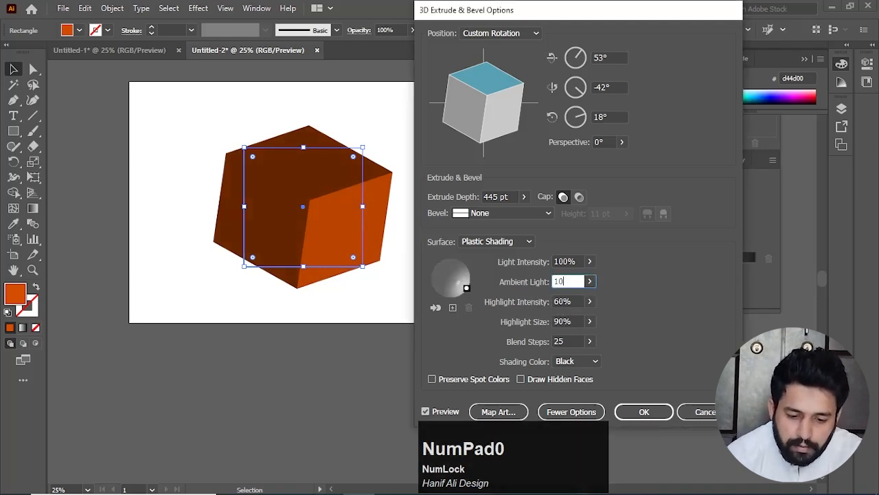
pyautogui.click(577, 261)
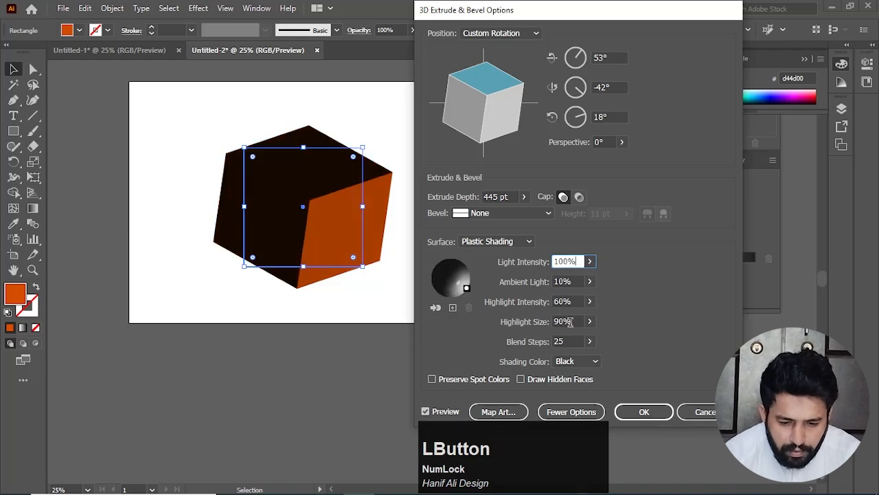
# Step: Set the cube's ambient light to 20%
pyautogui.moveTo(573, 281); pyautogui.dragTo(515, 283)
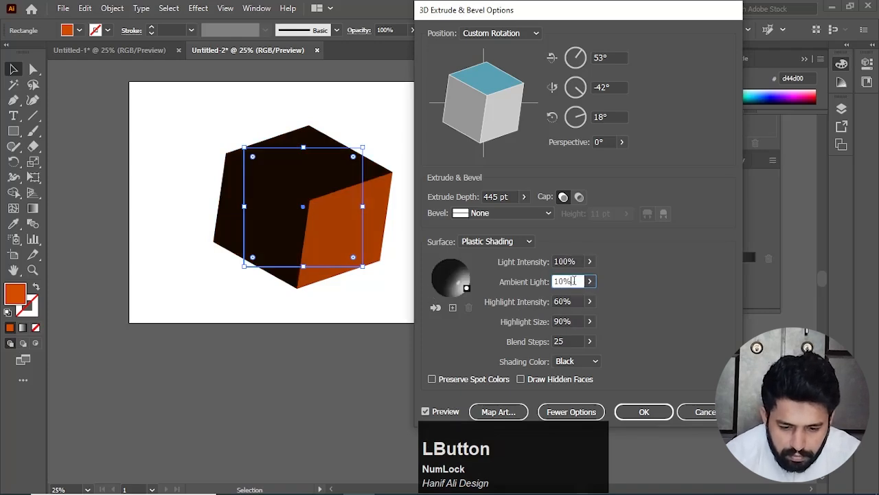
pyautogui.write('20')
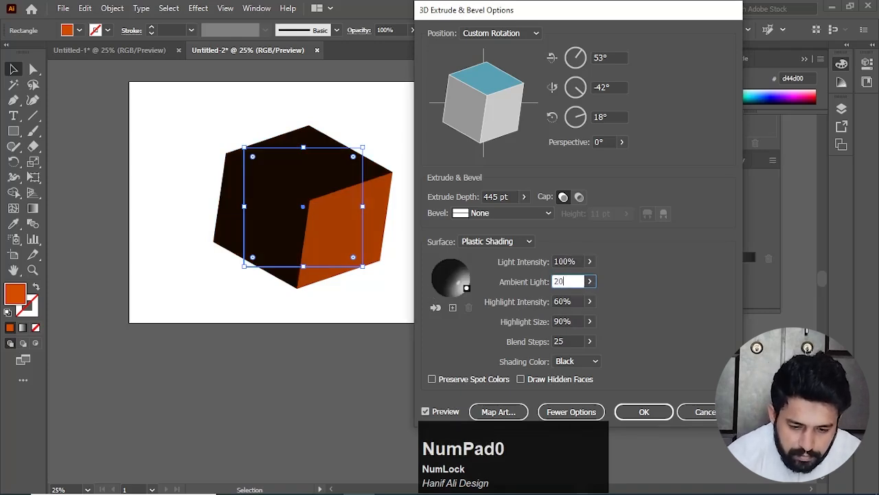
pyautogui.click(568, 260)
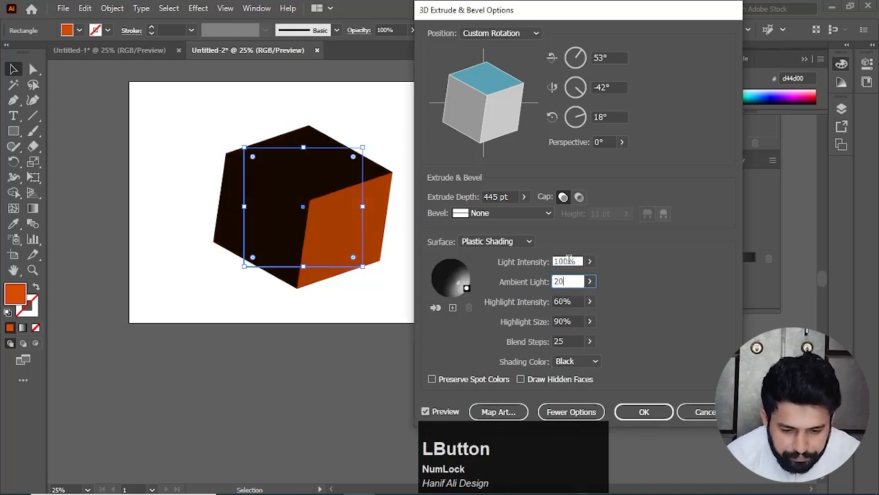
# Step: Add a second light, place the two lights at the sphere's left and right edges, and turn the cube to about 55°, -28° and 25°
pyautogui.click(453, 307)
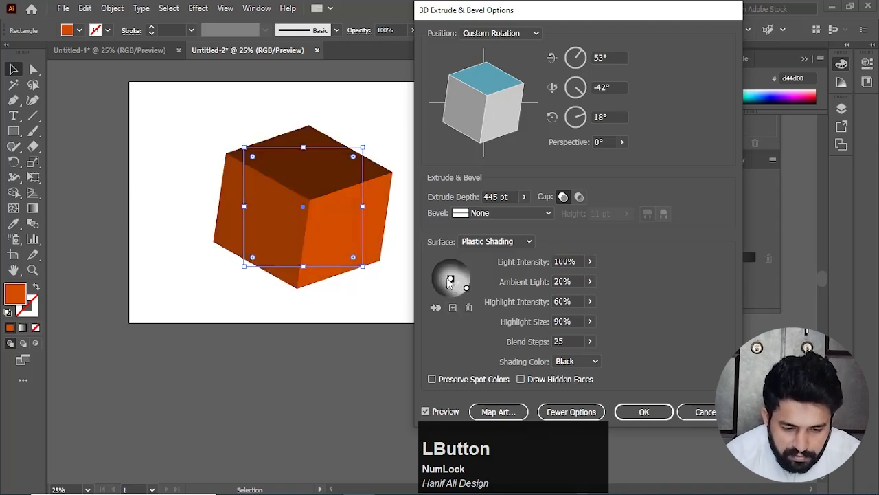
pyautogui.moveTo(450, 283)
pyautogui.mouseDown()
pyautogui.moveTo(424, 265)
pyautogui.moveTo(415, 287)
pyautogui.moveTo(430, 285)
pyautogui.mouseUp()
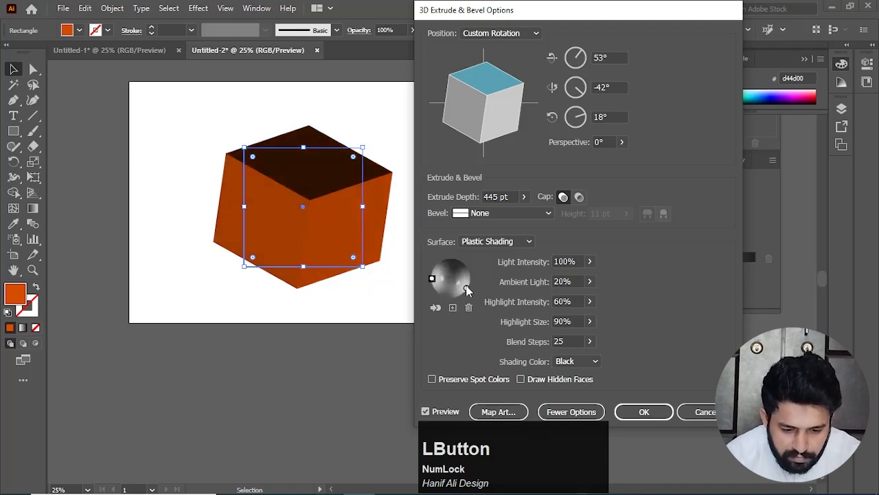
pyautogui.moveTo(467, 287); pyautogui.dragTo(476, 281)
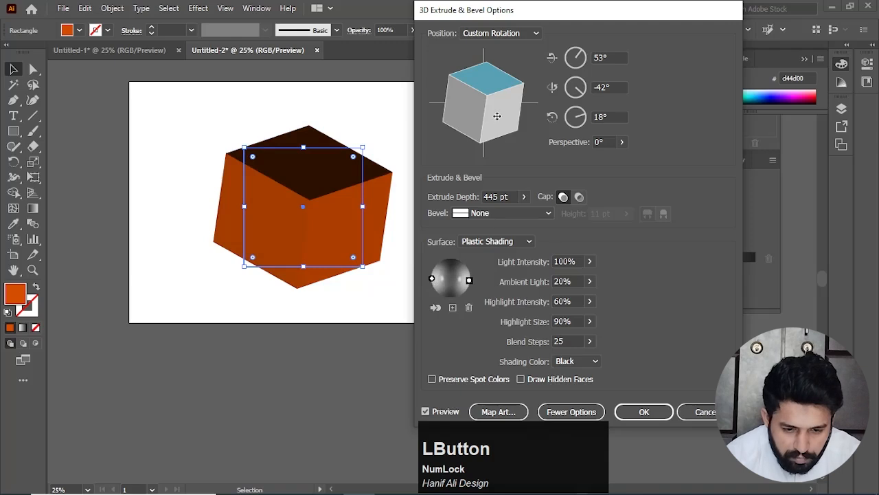
pyautogui.moveTo(497, 117)
pyautogui.mouseDown()
pyautogui.moveTo(507, 113)
pyautogui.moveTo(505, 101)
pyautogui.moveTo(488, 113)
pyautogui.mouseUp()
pyautogui.moveTo(503, 121); pyautogui.dragTo(497, 118)
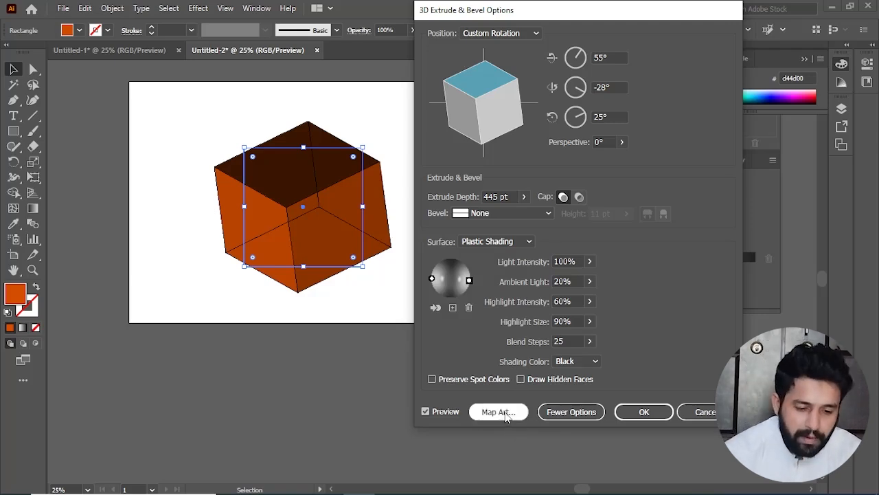
# Step: Open the cube's art mapping settings, look through the available symbols, and go to surface 4 of 6
pyautogui.click(503, 413)
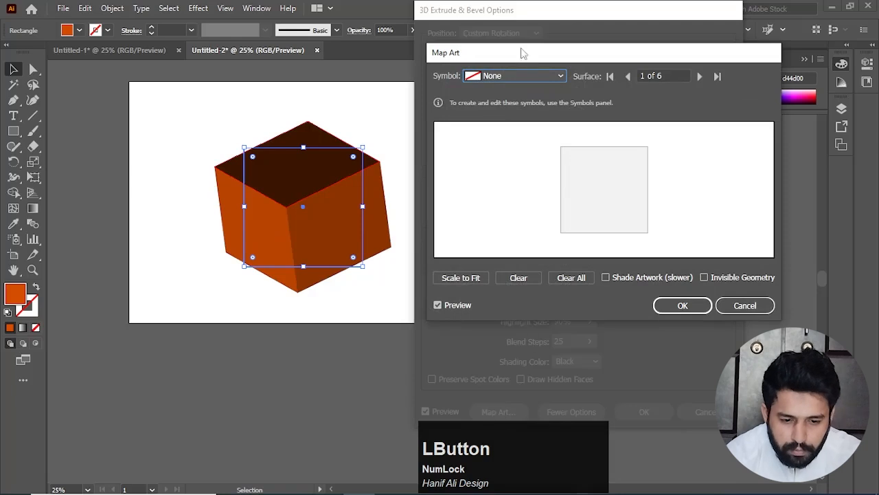
pyautogui.moveTo(512, 55); pyautogui.dragTo(452, 48)
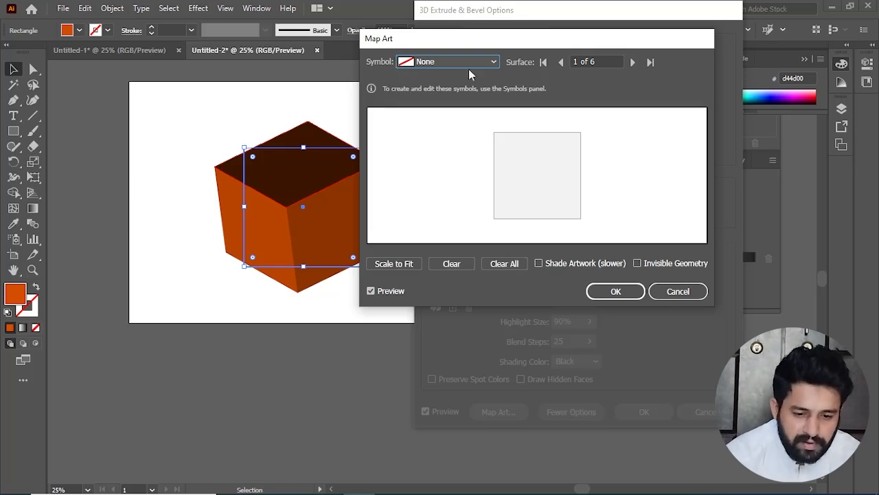
pyautogui.click(494, 63)
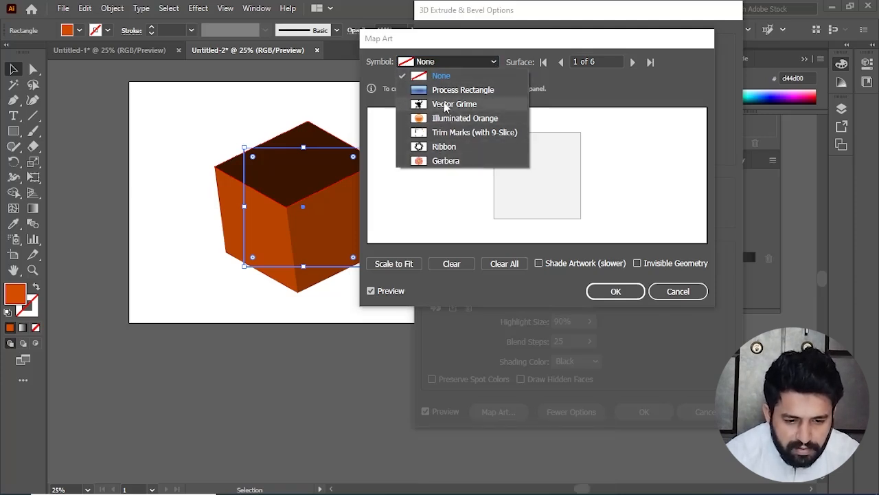
pyautogui.click(463, 67)
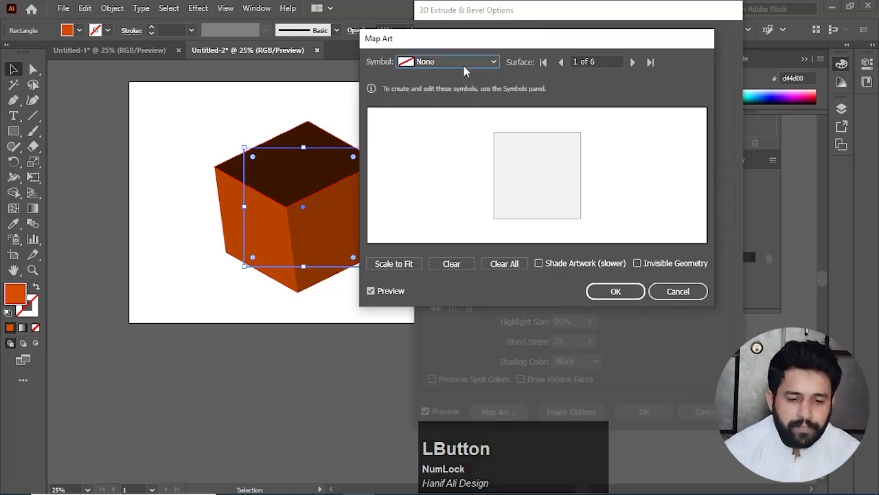
pyautogui.moveTo(434, 39); pyautogui.dragTo(497, 40)
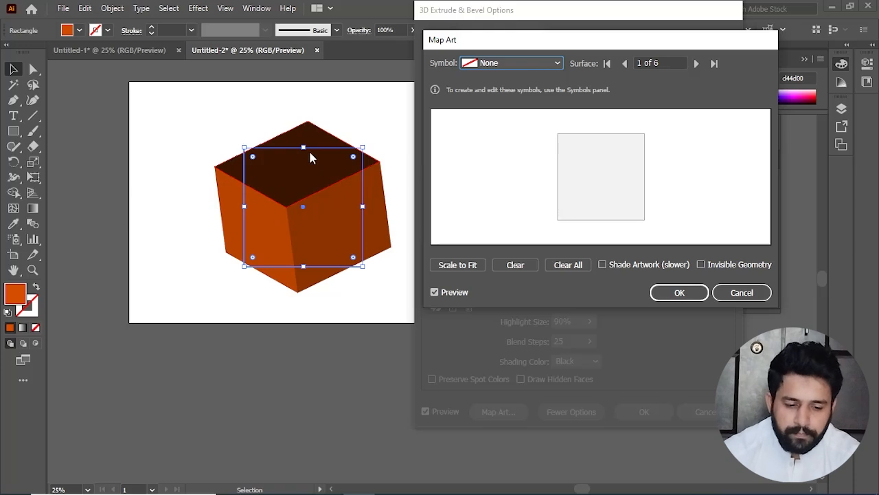
pyautogui.click(697, 63)
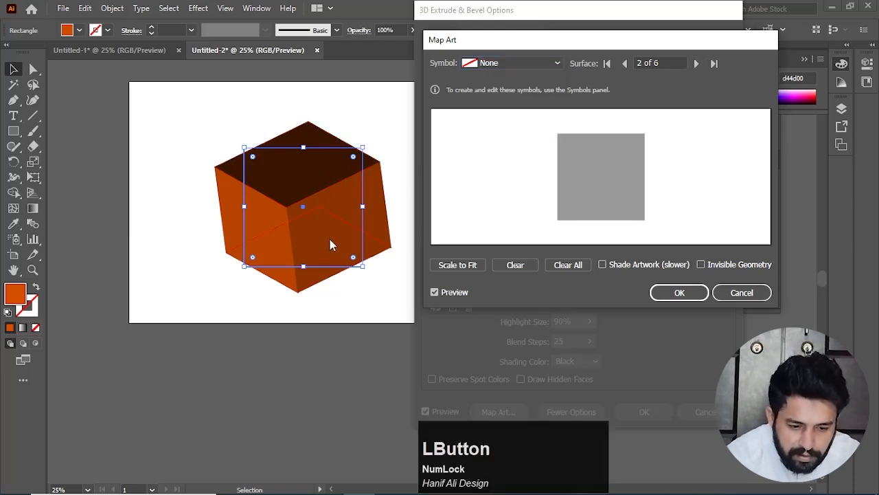
pyautogui.click(696, 64)
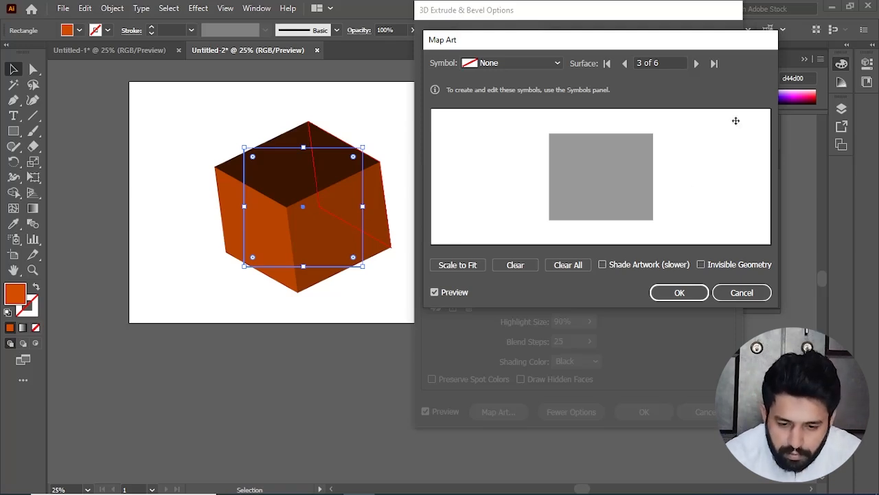
pyautogui.click(697, 63)
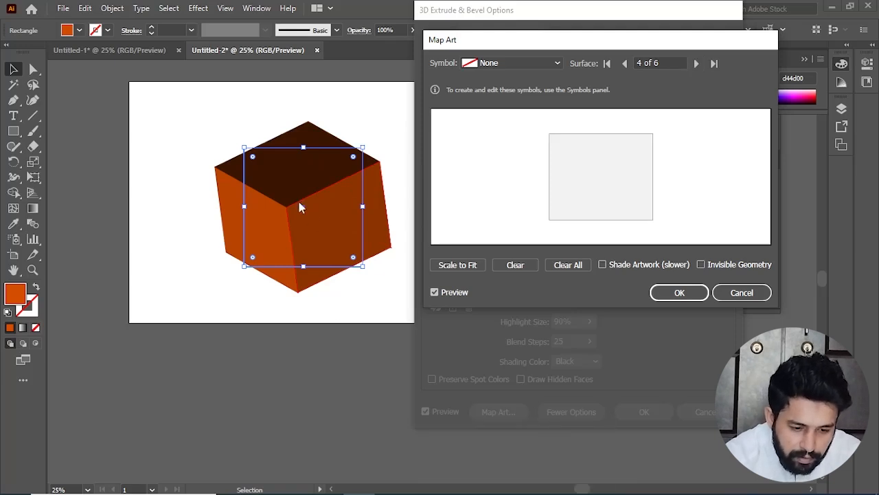
# Step: Map the Gerbera symbol onto surface 4, enlarging it to a bit under half the face's height and centring it
pyautogui.click(554, 63)
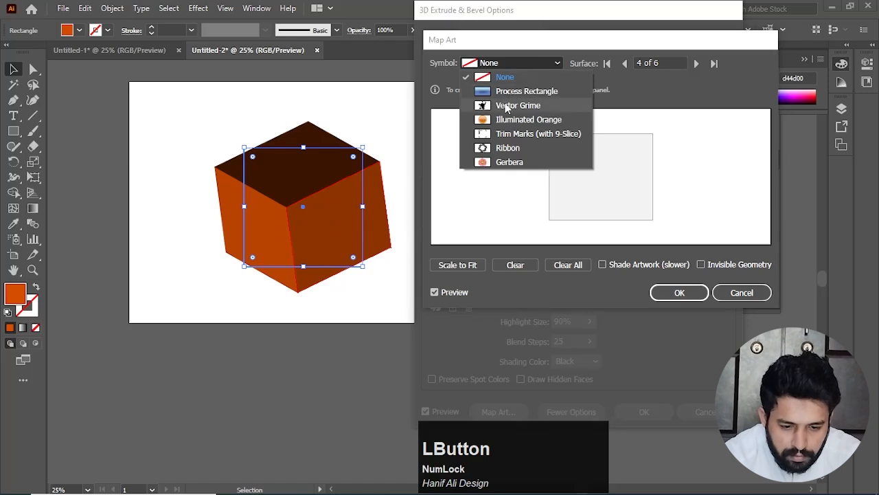
pyautogui.click(500, 165)
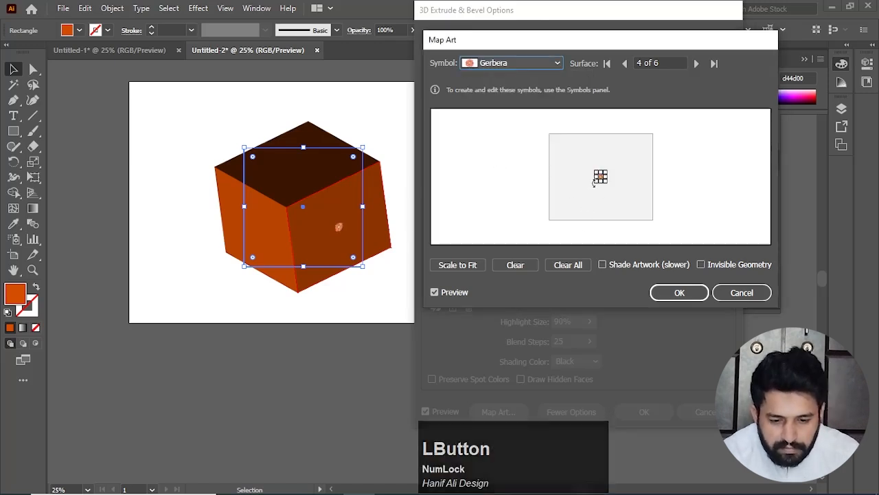
pyautogui.moveTo(594, 184); pyautogui.dragTo(558, 211)
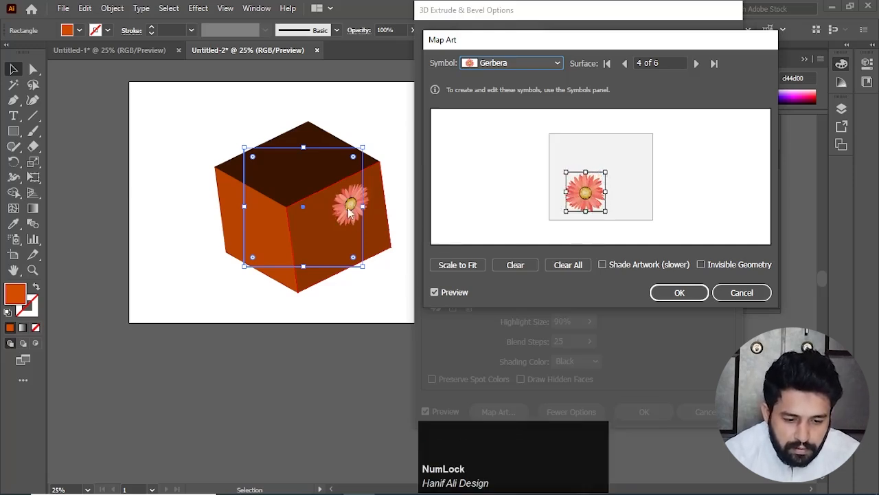
pyautogui.moveTo(586, 203); pyautogui.dragTo(602, 186)
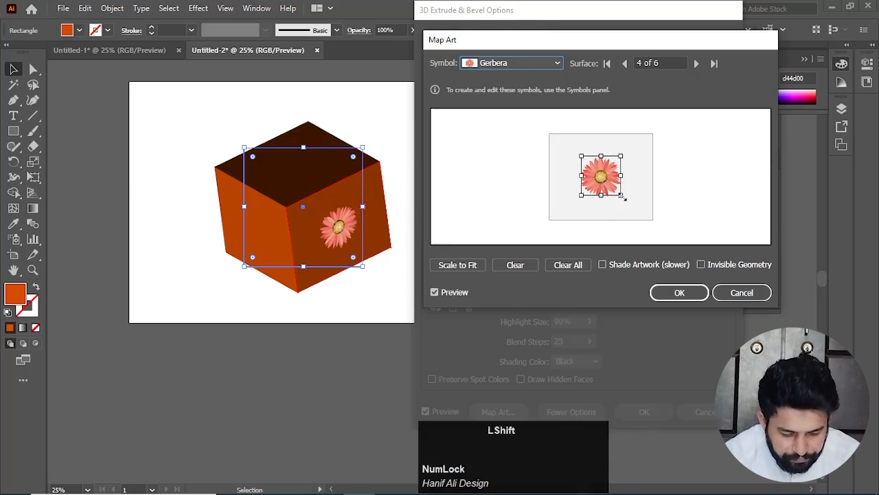
# Step: Enlarge the Gerbera symbol on surface 4, scale it to fit the whole face, and apply the art mapping
pyautogui.moveTo(622, 196); pyautogui.dragTo(644, 218)
pyautogui.moveTo(615, 193); pyautogui.dragTo(608, 181)
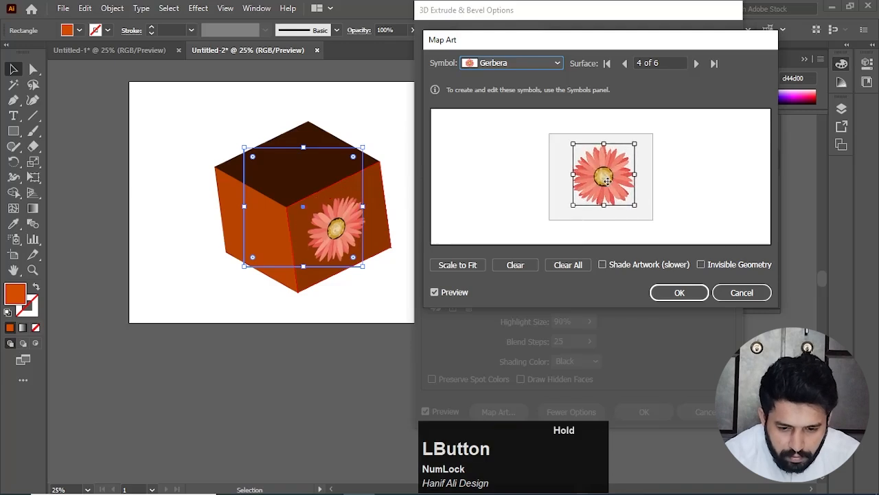
pyautogui.click(460, 264)
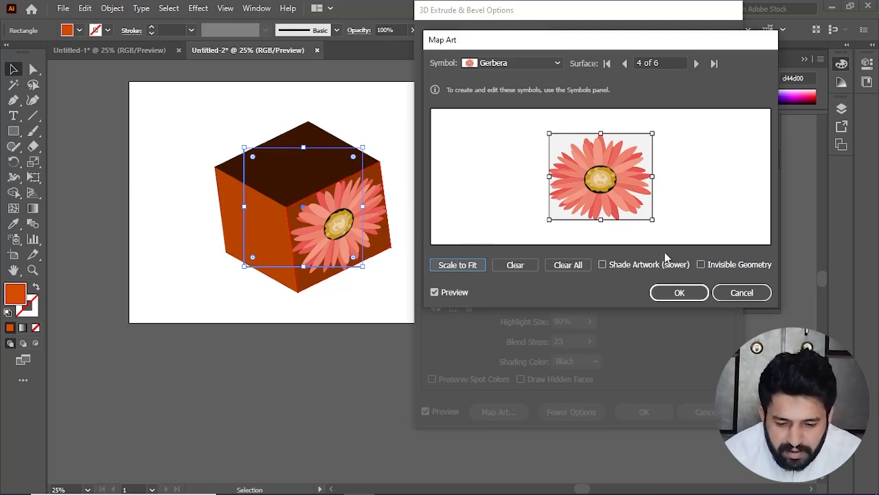
pyautogui.click(682, 296)
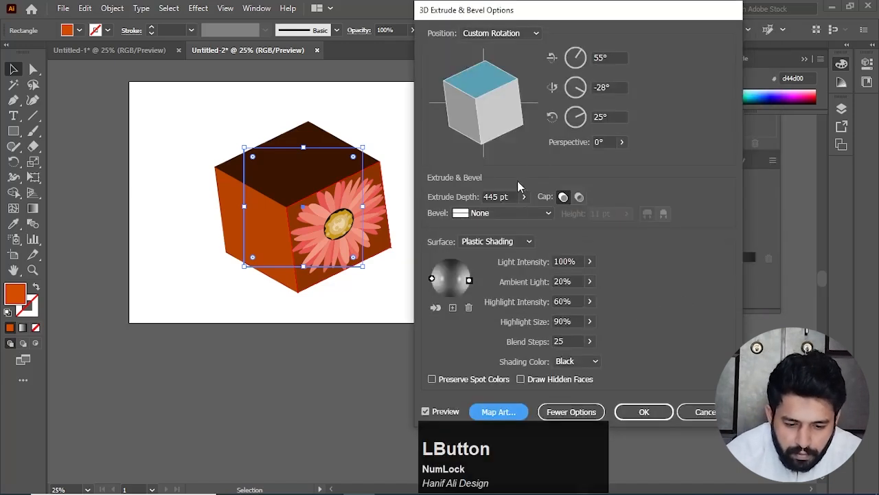
# Step: Rotate the cube to 56°, -27° and 15° and apply the Extrude & Bevel settings
pyautogui.moveTo(486, 86); pyautogui.dragTo(465, 118)
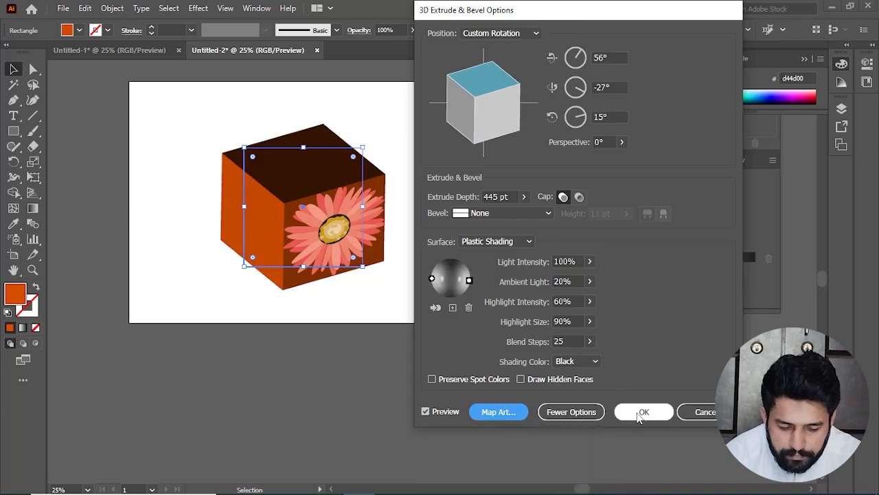
pyautogui.click(642, 412)
pyautogui.moveTo(516, 81); pyautogui.dragTo(569, 87)
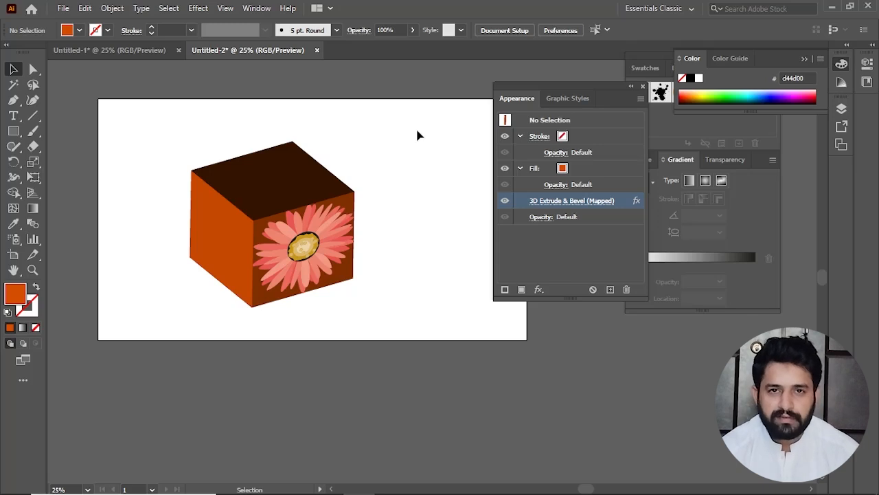
# Step: Delete the flower-mapped cube from the artboard and move the Appearance panel aside
pyautogui.moveTo(420, 123); pyautogui.dragTo(141, 348)
pyautogui.press('Delete')
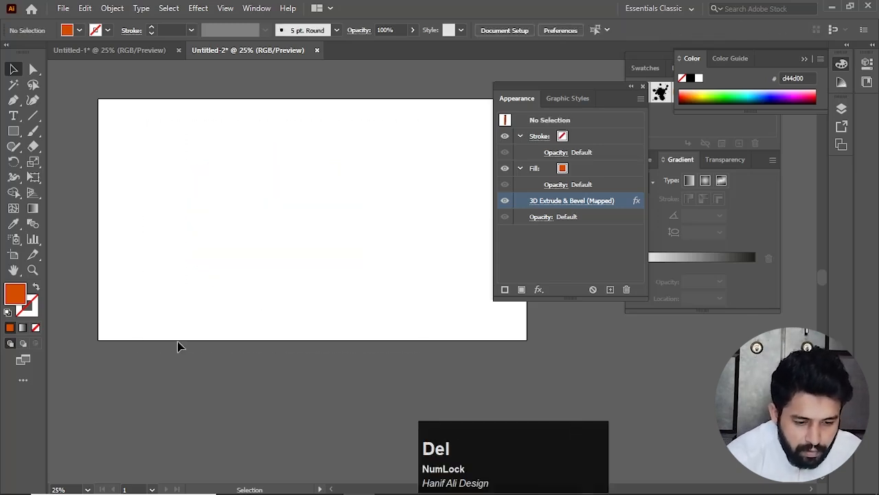
pyautogui.moveTo(541, 86); pyautogui.dragTo(607, 98)
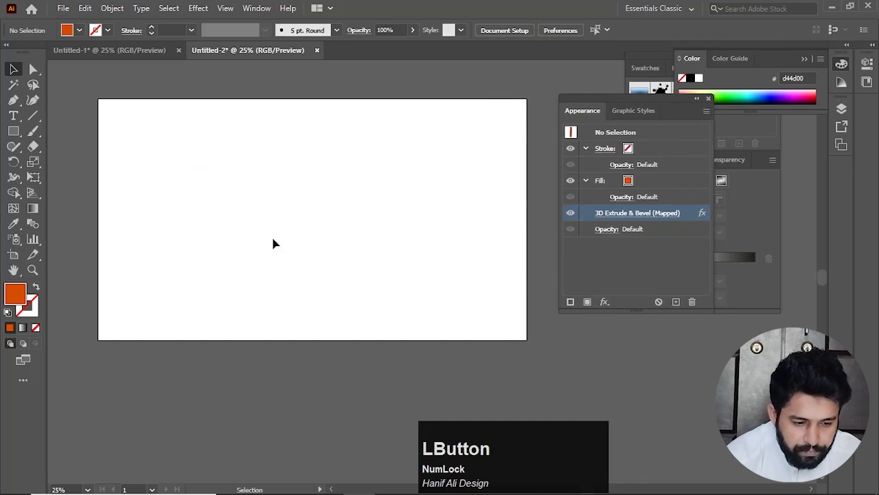
# Step: Draw a small orange square in the upper-left part of the artboard and round its corners slightly
pyautogui.moveTo(271, 235); pyautogui.dragTo(276, 207)
pyautogui.click(14, 131)
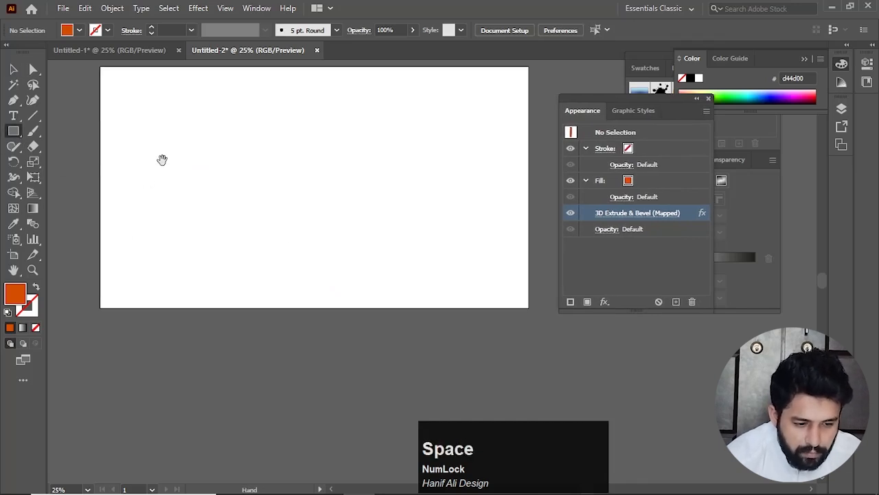
pyautogui.moveTo(163, 159); pyautogui.dragTo(178, 256)
pyautogui.moveTo(176, 210)
pyautogui.mouseDown()
pyautogui.moveTo(211, 248)
pyautogui.moveTo(253, 255)
pyautogui.mouseUp()
pyautogui.press('v')
pyautogui.keyDown('ctrl'); pyautogui.click(229, 282); pyautogui.keyUp('ctrl')
pyautogui.moveTo(179, 240); pyautogui.dragTo(275, 247)
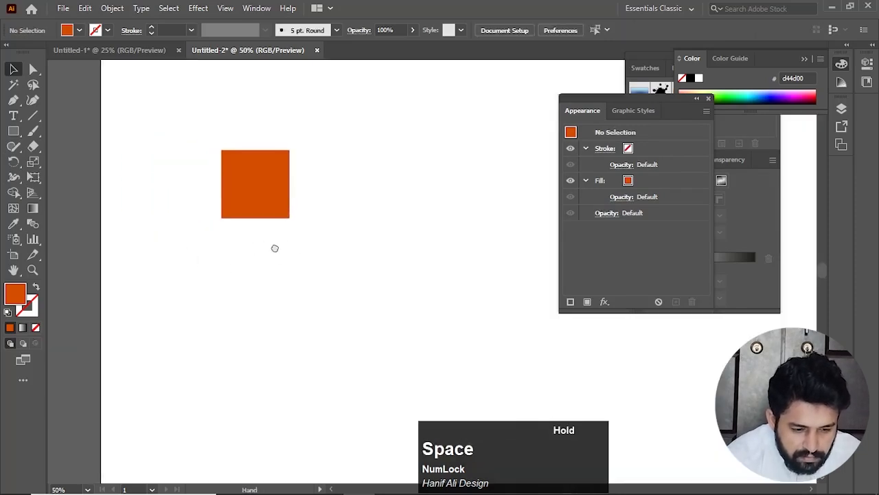
pyautogui.click(264, 197)
pyautogui.moveTo(281, 160)
pyautogui.mouseDown()
pyautogui.moveTo(274, 167)
pyautogui.moveTo(287, 159)
pyautogui.mouseUp()
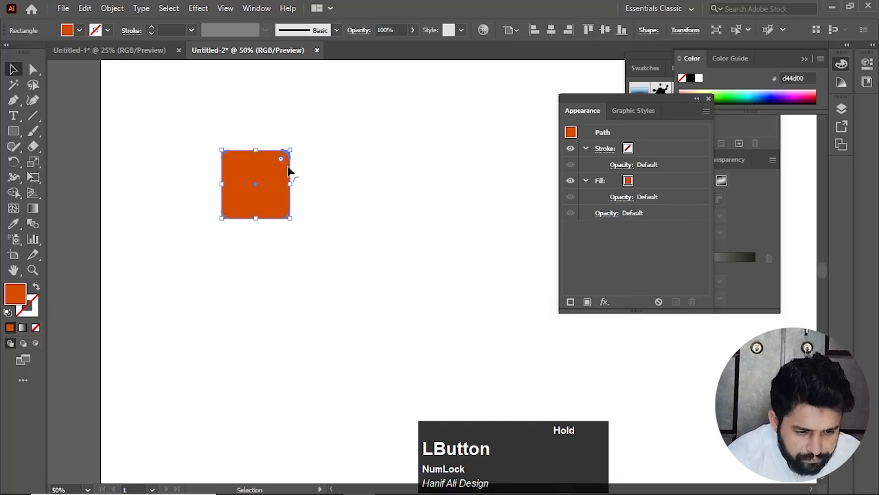
pyautogui.click(298, 224)
# Step: Duplicate the rounded square twice sideways to make a row of three tiles with narrow gaps
pyautogui.scroll(-1, 336, 235)
pyautogui.moveTo(336, 235); pyautogui.dragTo(271, 185)
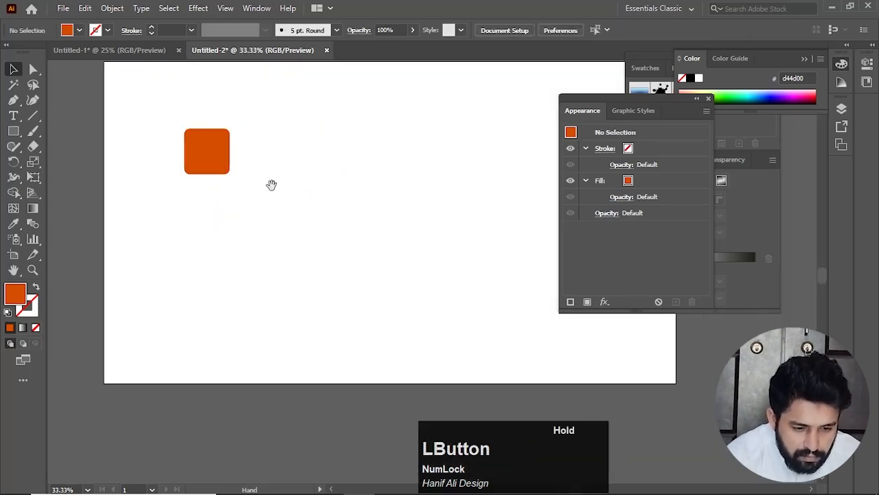
pyautogui.moveTo(217, 165); pyautogui.dragTo(265, 181)
pyautogui.click(282, 214)
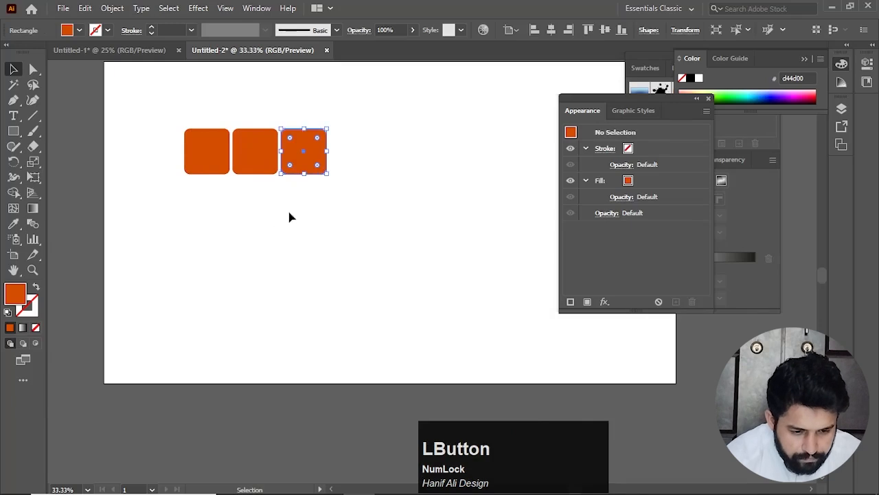
# Step: Copy the row of three tiles downward twice with the same narrow gap to form a 3 × 3 grid
pyautogui.moveTo(360, 117); pyautogui.dragTo(184, 187)
pyautogui.moveTo(222, 162); pyautogui.dragTo(216, 209)
pyautogui.hotkey('ctrl', 'd')
pyautogui.click(362, 284)
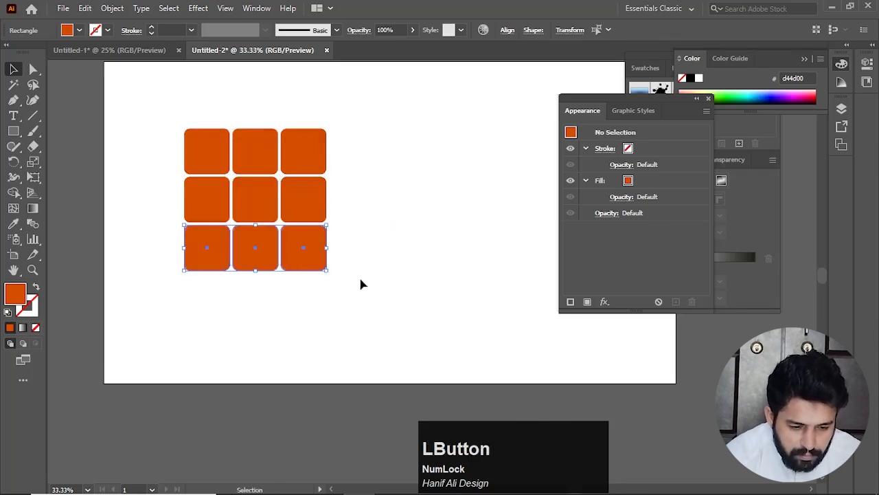
# Step: Fill the centre tile of the grid with white
pyautogui.press('space')
pyautogui.moveTo(277, 196); pyautogui.dragTo(323, 205)
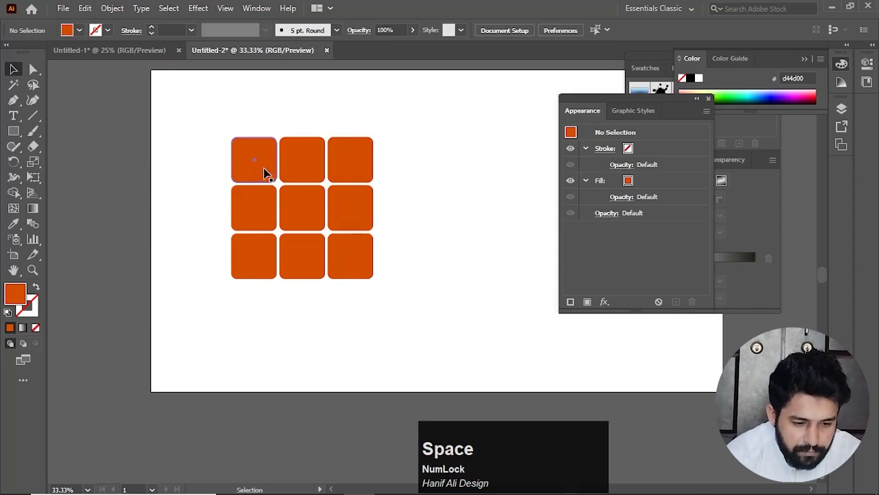
pyautogui.click(270, 176)
pyautogui.click(306, 212)
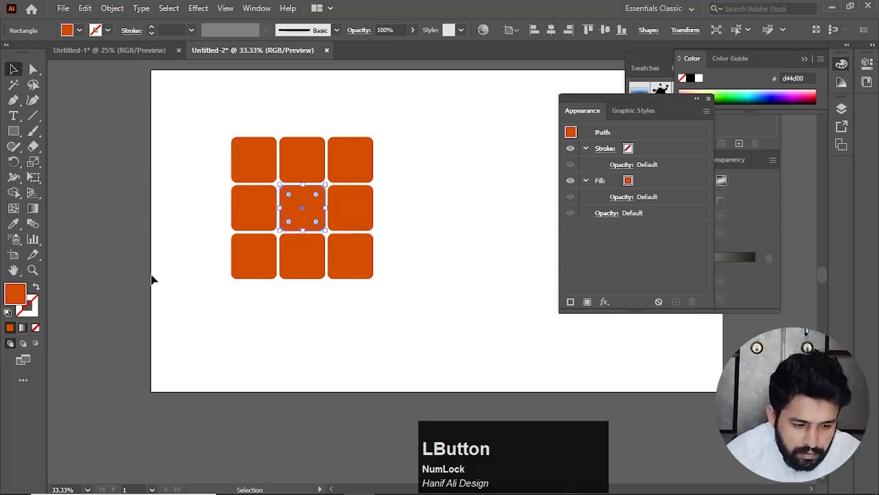
pyautogui.doubleClick(15, 293)
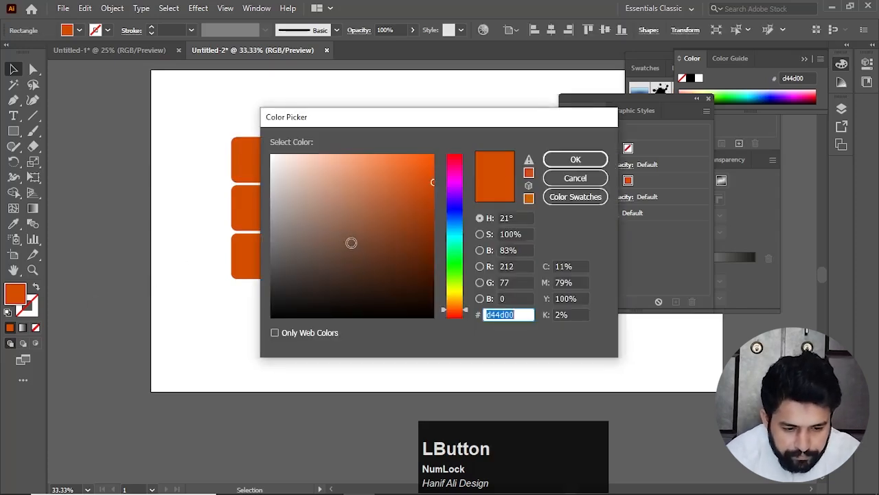
pyautogui.moveTo(351, 241); pyautogui.dragTo(272, 155)
pyautogui.click(576, 159)
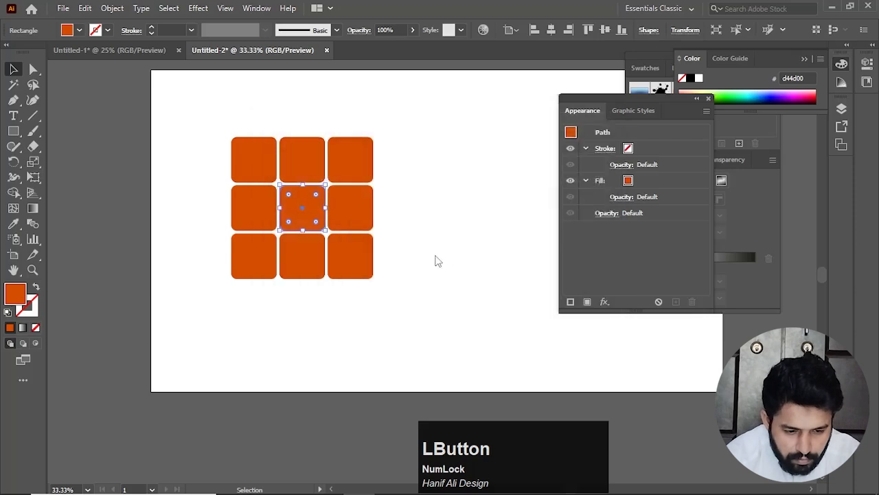
# Step: Fill the left tile of the middle row with red, hex ff0000
pyautogui.click(282, 230)
pyautogui.click(241, 208)
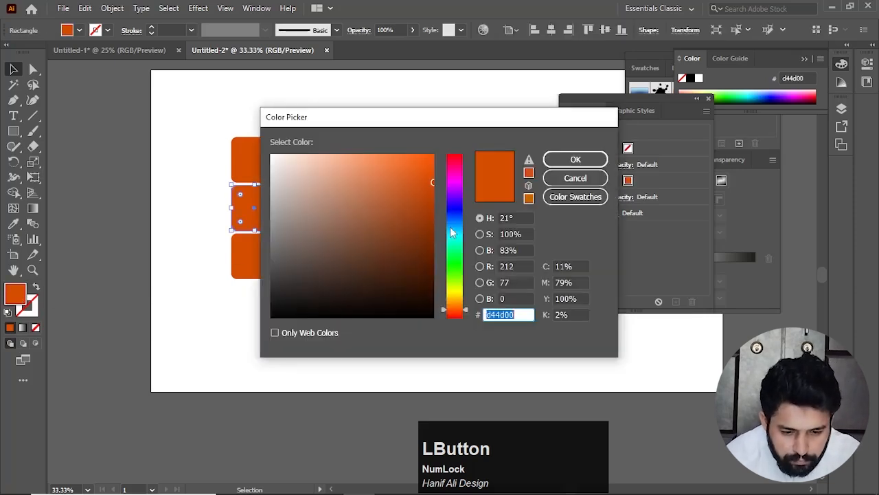
pyautogui.write('ff')
pyautogui.press('KP_Enter')
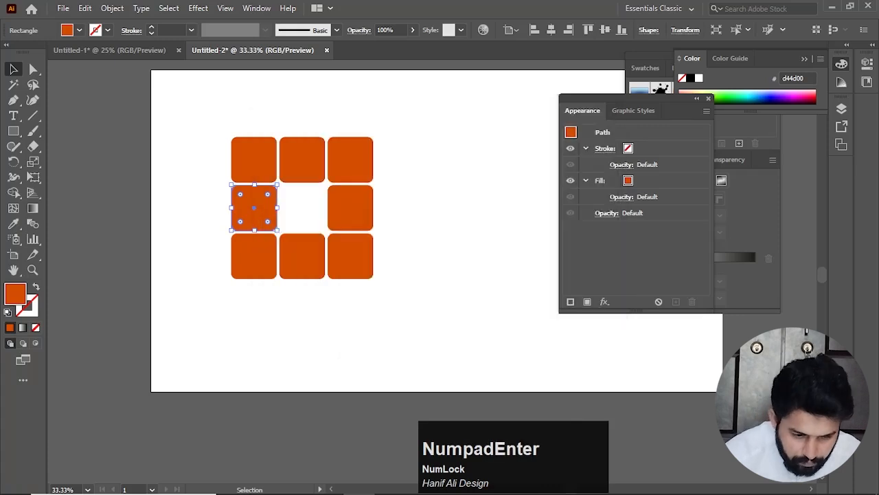
# Step: Fill the bottom-right tile with green, hex 00ff00
pyautogui.click(350, 255)
pyautogui.doubleClick(15, 295)
pyautogui.write('00ff00')
pyautogui.press('KP_Enter')
# Step: Fill the top-right tile with blue, hex 0000ff
pyautogui.click(350, 159)
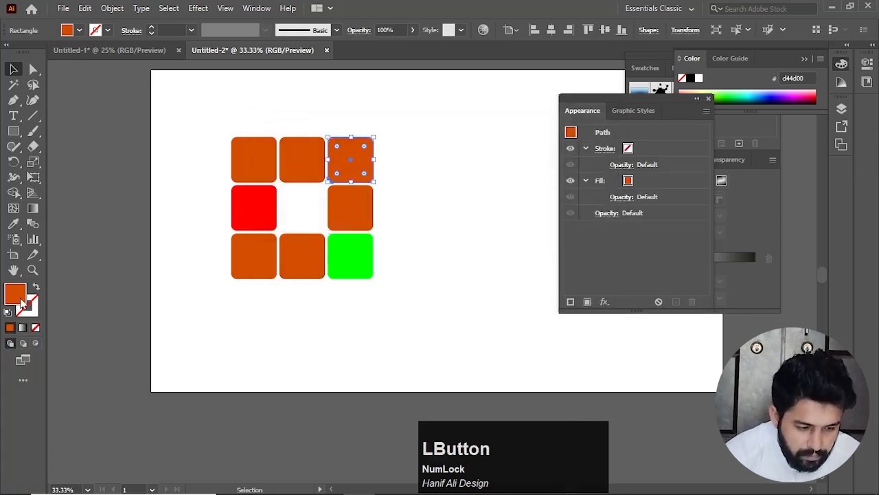
pyautogui.doubleClick(15, 294)
pyautogui.write('0000ff')
pyautogui.press('KP_Enter')
# Step: Fill the middle tile of the top row with bright yellow by shifting the hue of its orange
pyautogui.click(327, 164)
pyautogui.click(323, 163)
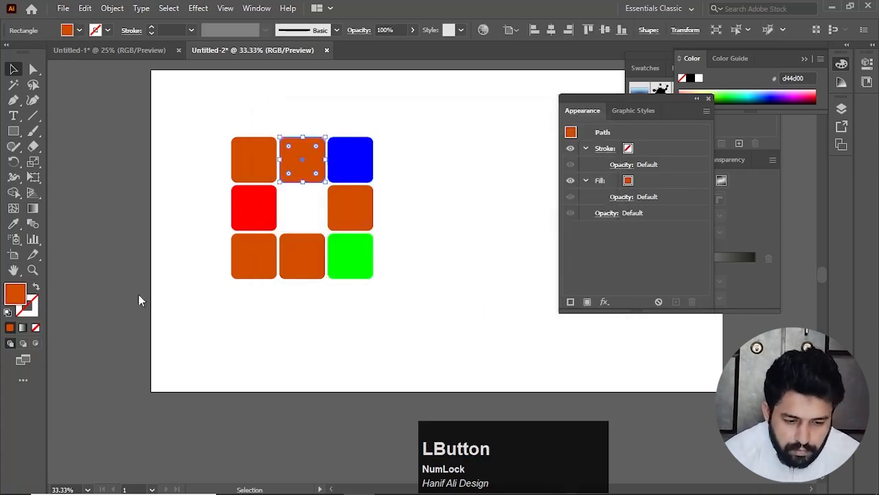
pyautogui.doubleClick(16, 294)
pyautogui.moveTo(456, 309); pyautogui.dragTo(458, 295)
pyautogui.click(575, 160)
pyautogui.click(470, 300)
# Step: Use the Eyedropper to copy the blue to the bottom-left tile and the green to the top-left tile
pyautogui.click(258, 259)
pyautogui.press('i')
pyautogui.click(350, 158)
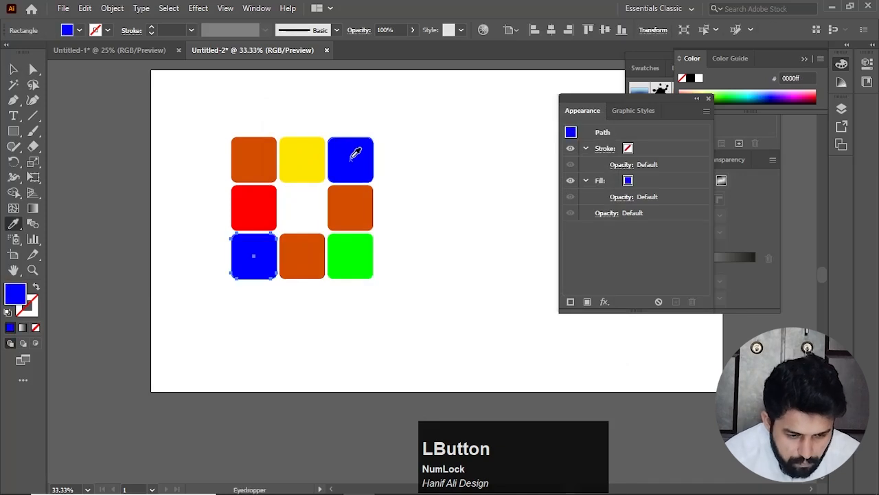
pyautogui.press('v')
pyautogui.click(258, 161)
pyautogui.press('i')
pyautogui.click(341, 270)
# Step: Use the Eyedropper to copy the yellow to the middle row's right tile and the red to the bottom row's middle tile
pyautogui.press('v')
pyautogui.click(360, 210)
pyautogui.press('i')
pyautogui.click(311, 168)
pyautogui.press('v')
pyautogui.click(305, 264)
pyautogui.press('i')
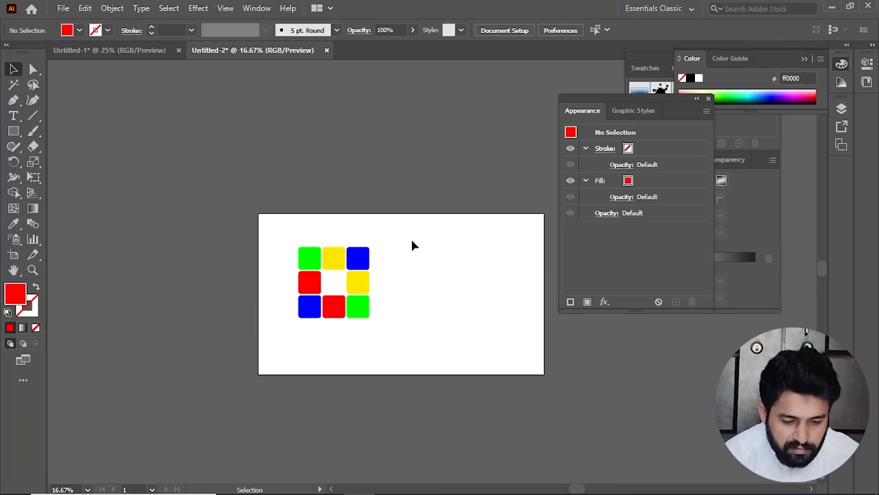
# Step: Group the nine coloured tiles and move the group near the centre of the artboard
pyautogui.moveTo(412, 245); pyautogui.dragTo(289, 340)
pyautogui.press('ctrl')
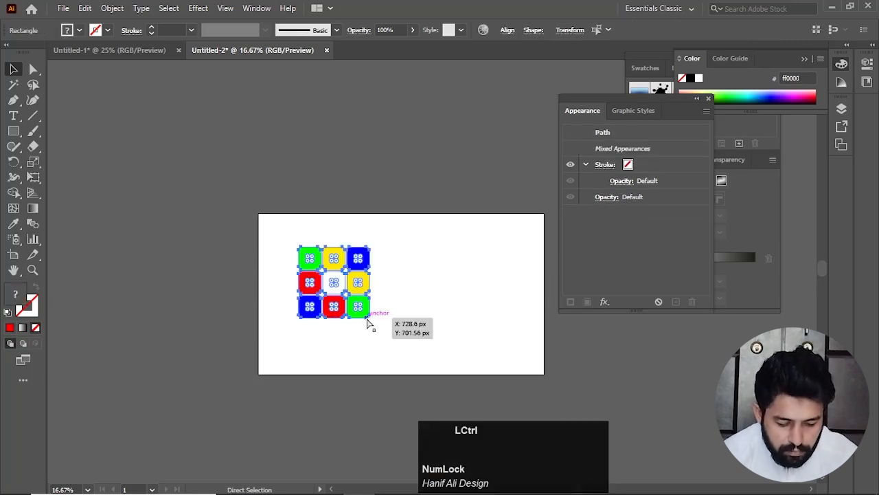
pyautogui.click(391, 336)
pyautogui.moveTo(349, 281); pyautogui.dragTo(420, 290)
pyautogui.moveTo(468, 310); pyautogui.dragTo(358, 296)
pyautogui.click(366, 303)
pyautogui.scroll(2, 315, 292)
# Step: Open the 3D Extrude & Bevel effect for the tile group, compare Isometric Right and Isometric Left, and set the position to Isometric Top
pyautogui.moveTo(369, 214); pyautogui.dragTo(268, 345)
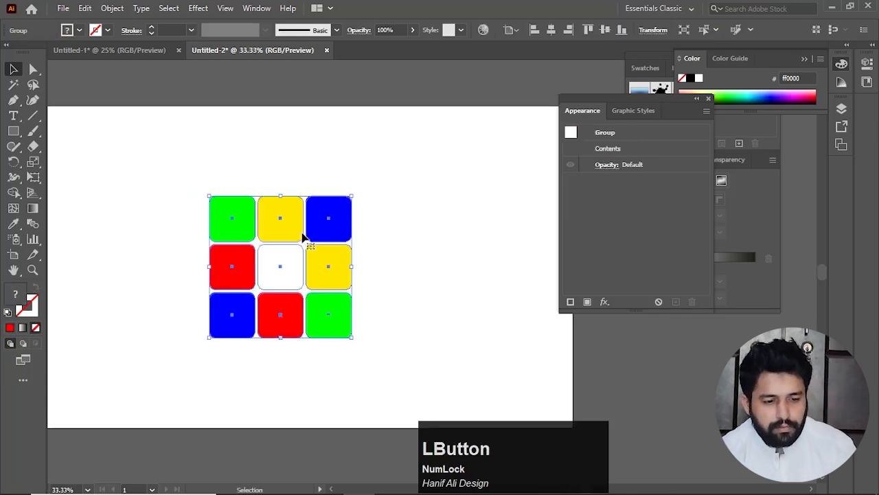
pyautogui.click(199, 9)
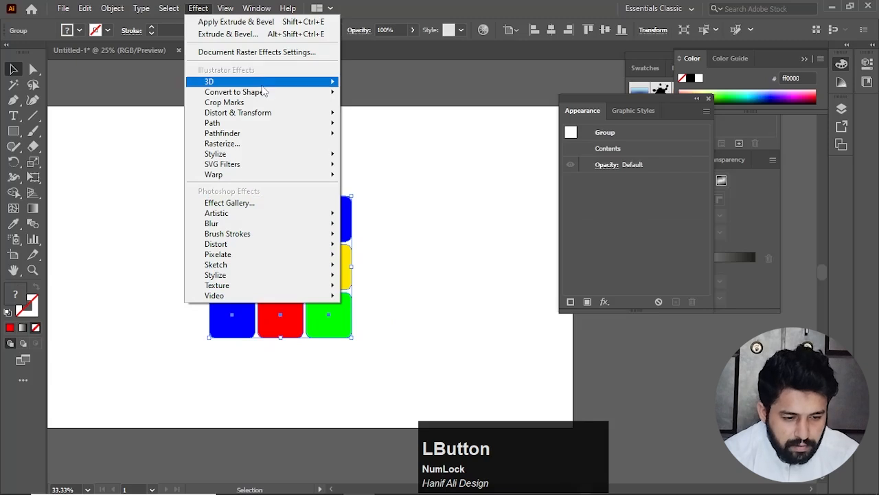
pyautogui.moveTo(275, 82)
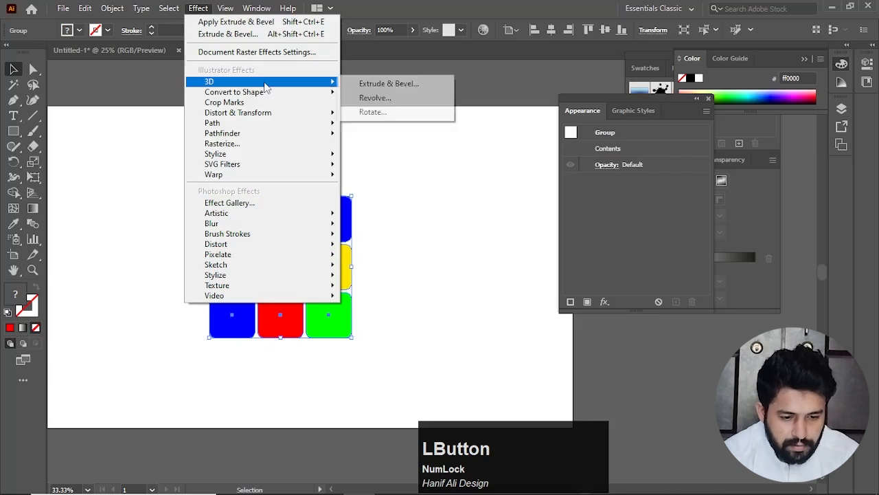
pyautogui.click(388, 85)
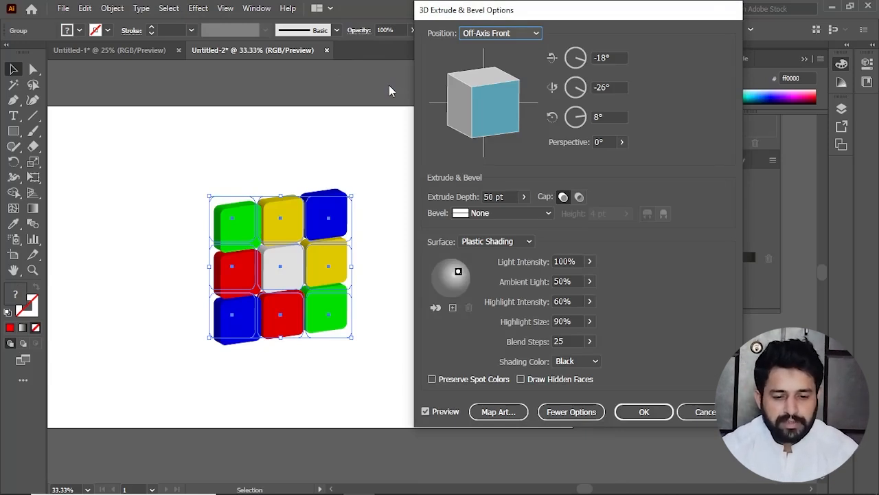
pyautogui.click(524, 34)
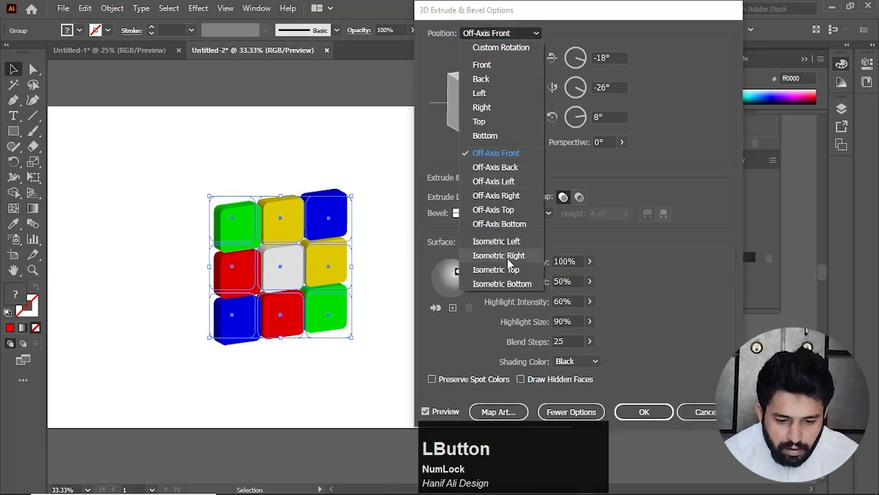
pyautogui.click(509, 259)
pyautogui.click(536, 33)
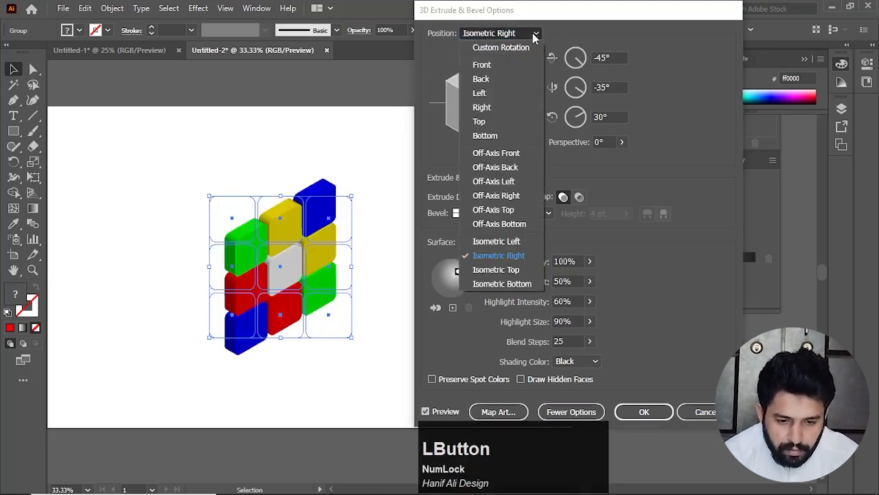
pyautogui.click(515, 248)
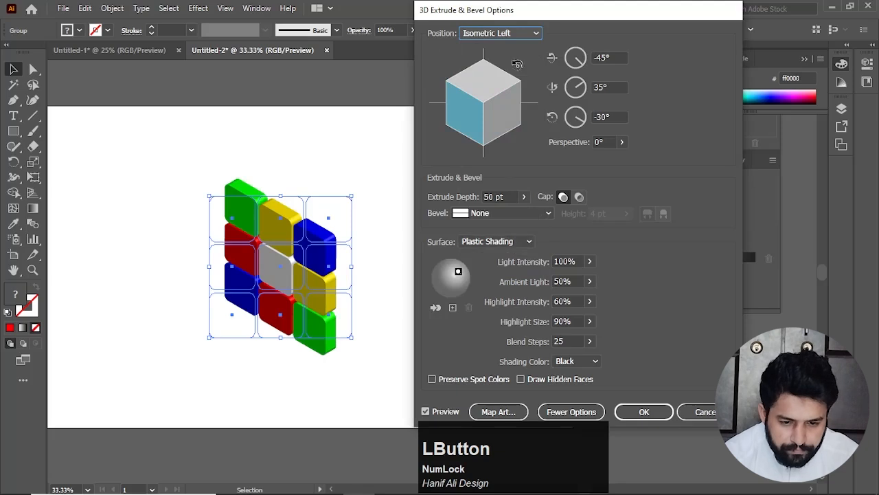
pyautogui.click(532, 33)
pyautogui.click(517, 270)
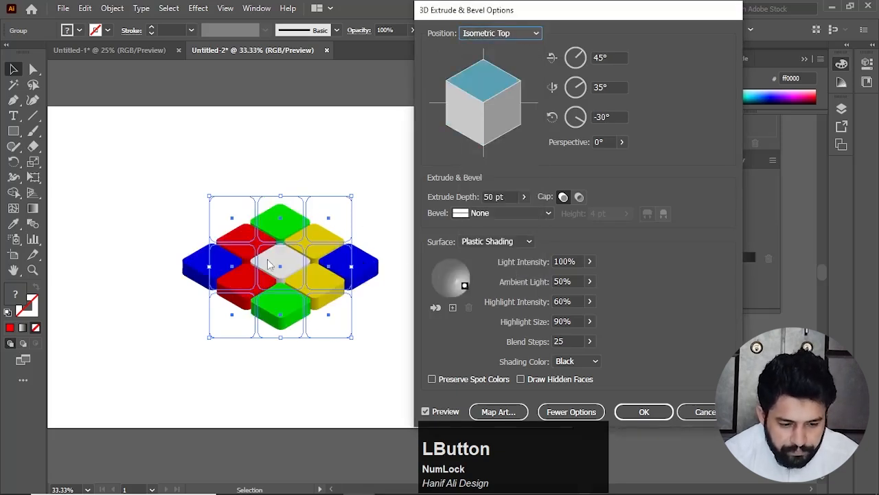
# Step: Move the 3D light to the upper left of the shading sphere and set the extrude depth to 115 pt
pyautogui.moveTo(465, 285); pyautogui.dragTo(435, 266)
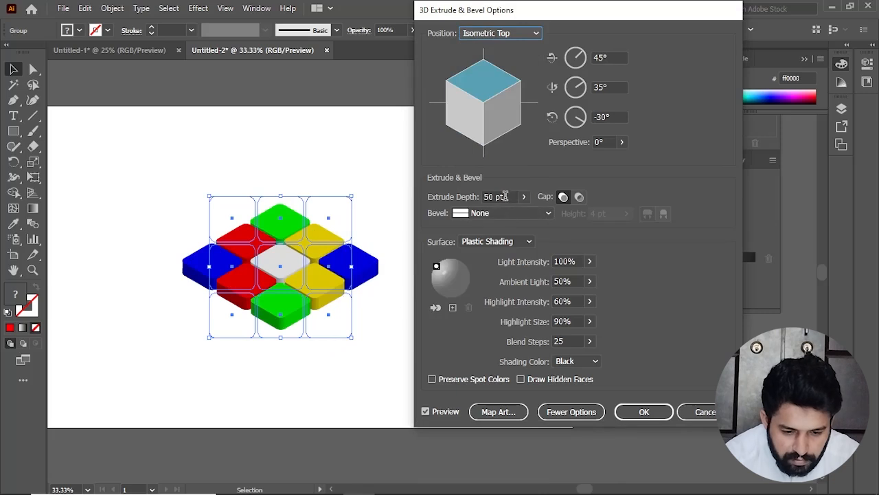
pyautogui.click(507, 197)
pyautogui.scroll(9, 508, 197)
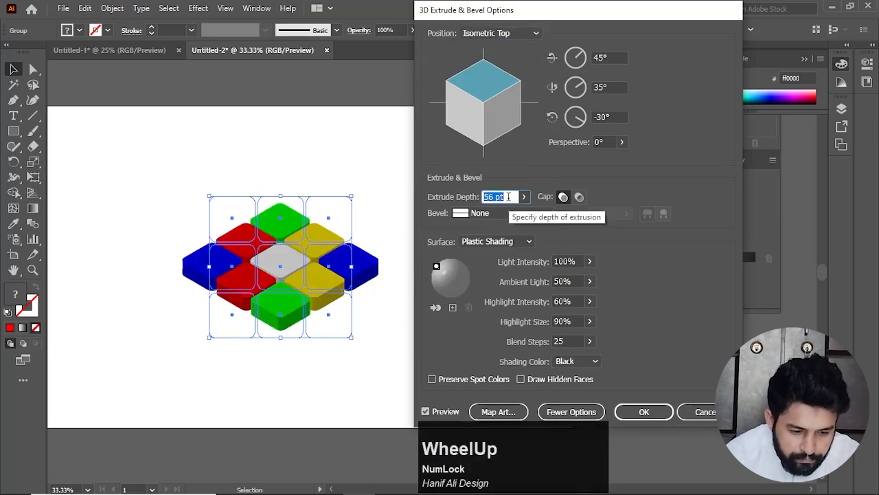
pyautogui.scroll(20, 507, 197)
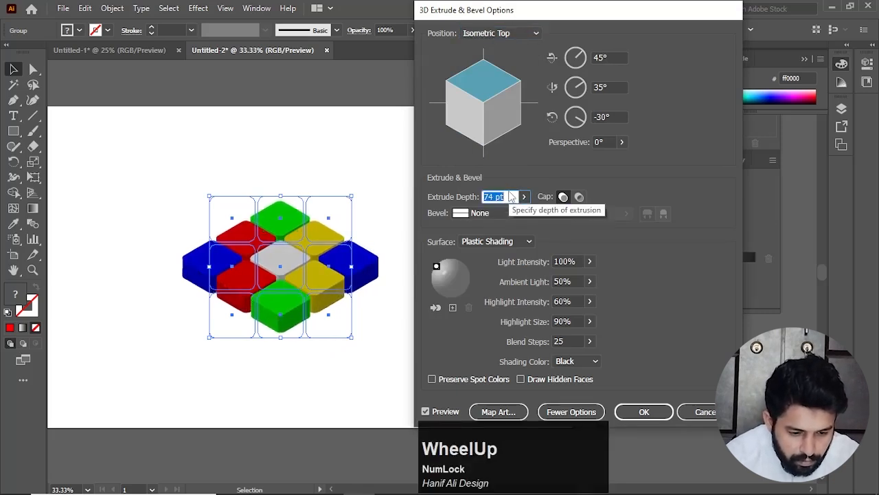
pyautogui.scroll(20, 512, 197)
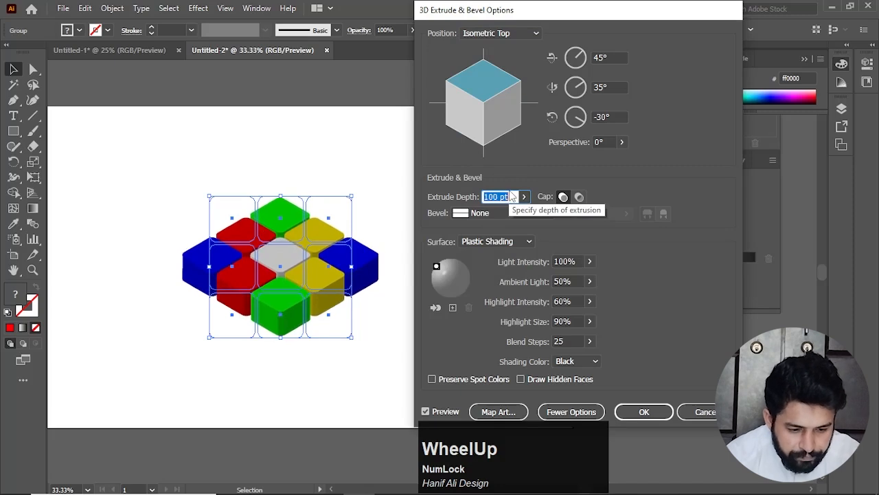
pyautogui.scroll(6, 512, 197)
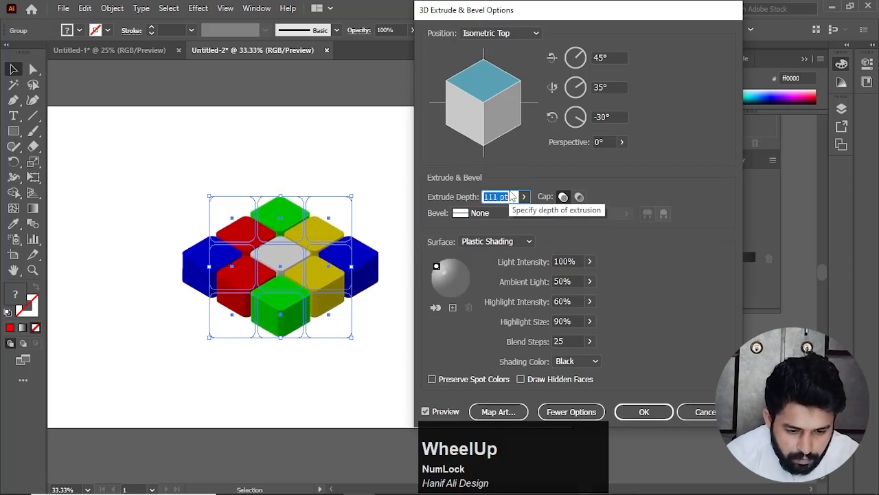
pyautogui.scroll(-2, 511, 196)
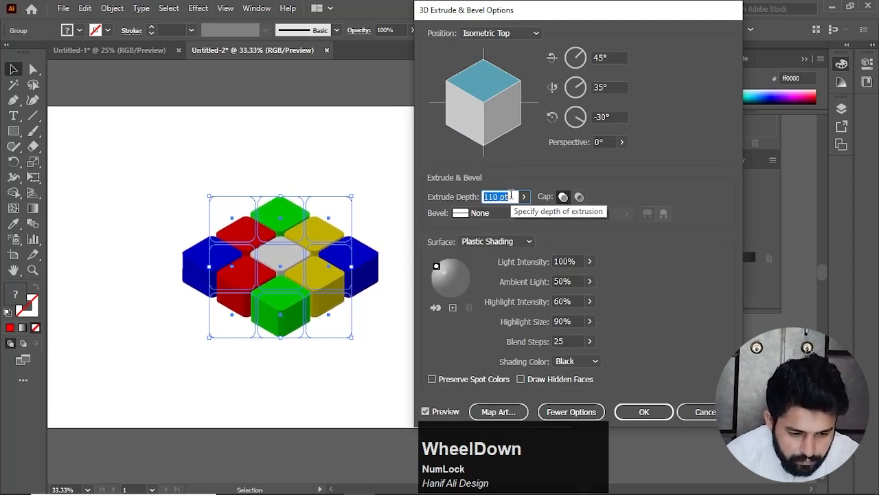
pyautogui.scroll(4, 511, 195)
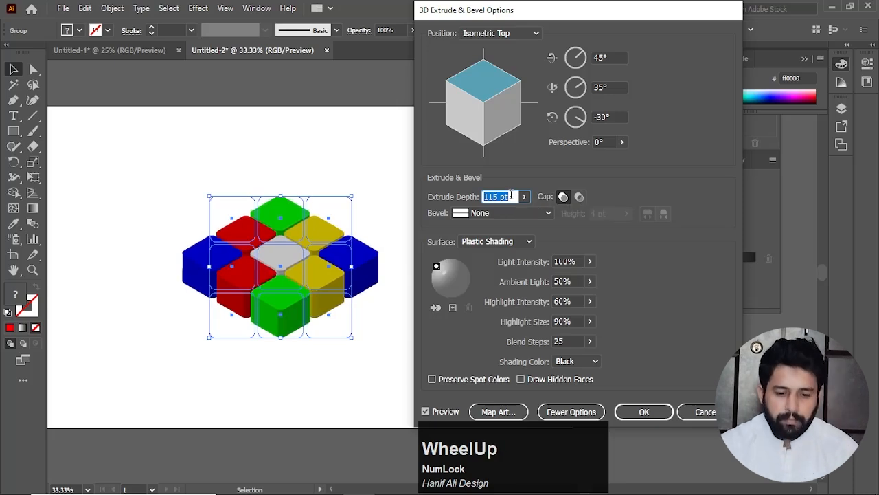
# Step: Give the extruded tiles a Rounded bevel 10 pt high and apply the 3D effect to the group
pyautogui.click(527, 213)
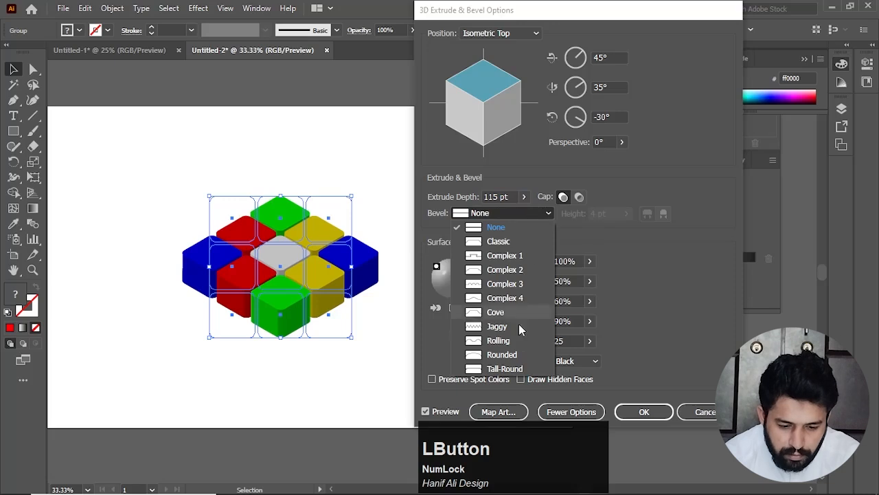
pyautogui.click(513, 357)
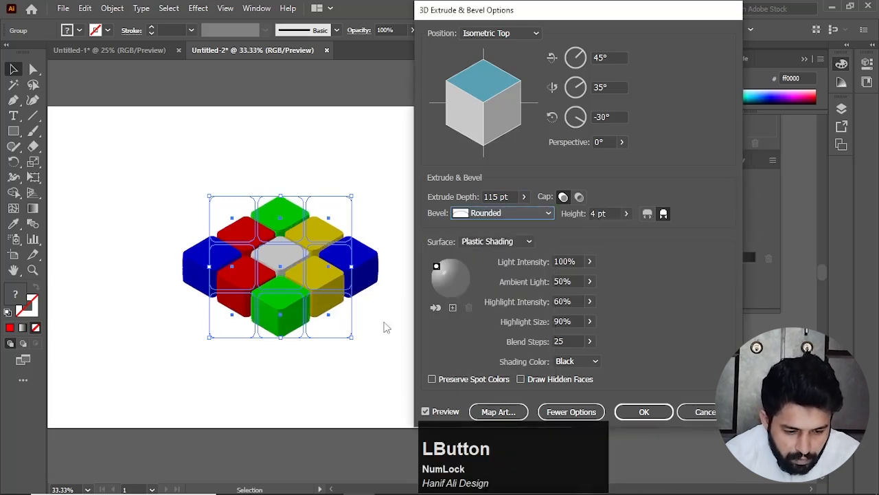
pyautogui.click(627, 214)
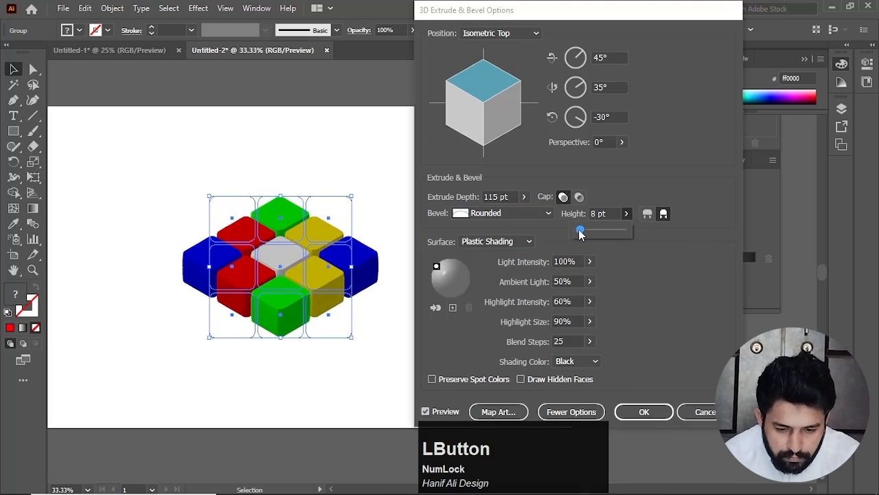
pyautogui.moveTo(580, 234); pyautogui.dragTo(581, 234)
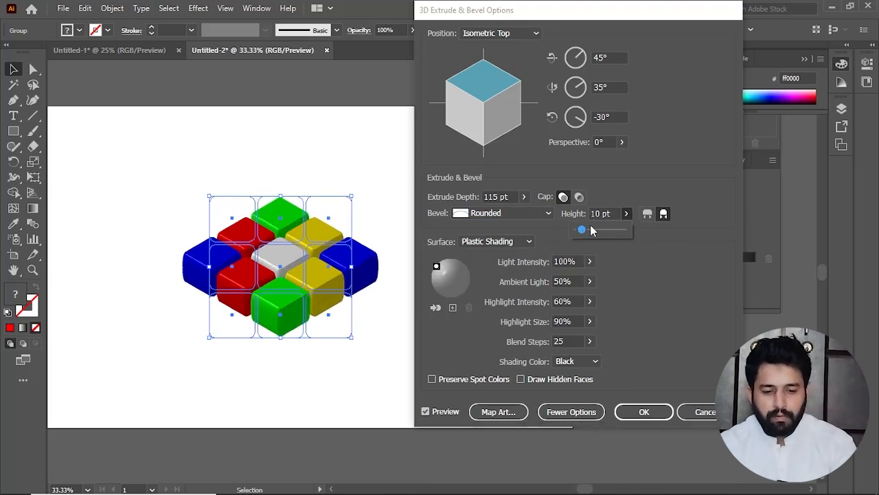
pyautogui.click(636, 412)
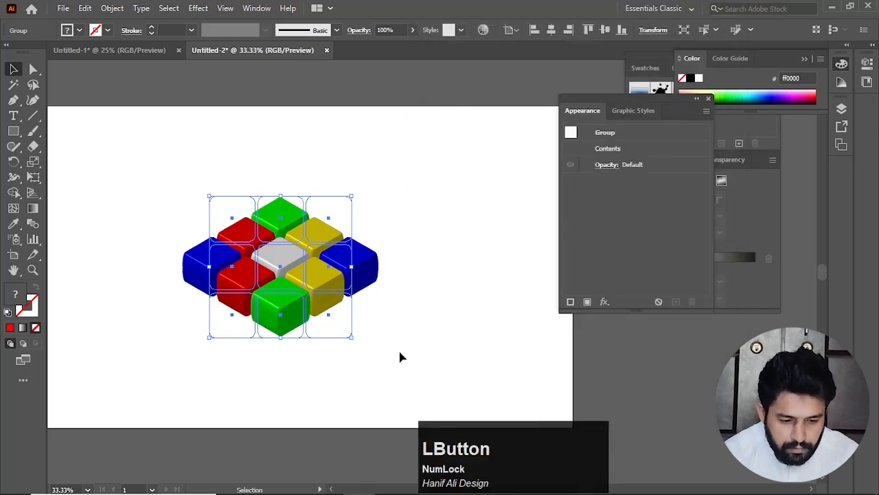
pyautogui.click(402, 357)
# Step: Move the extruded tile layer lower on the artboard and place a copy of it straight above
pyautogui.moveTo(376, 343); pyautogui.dragTo(428, 378)
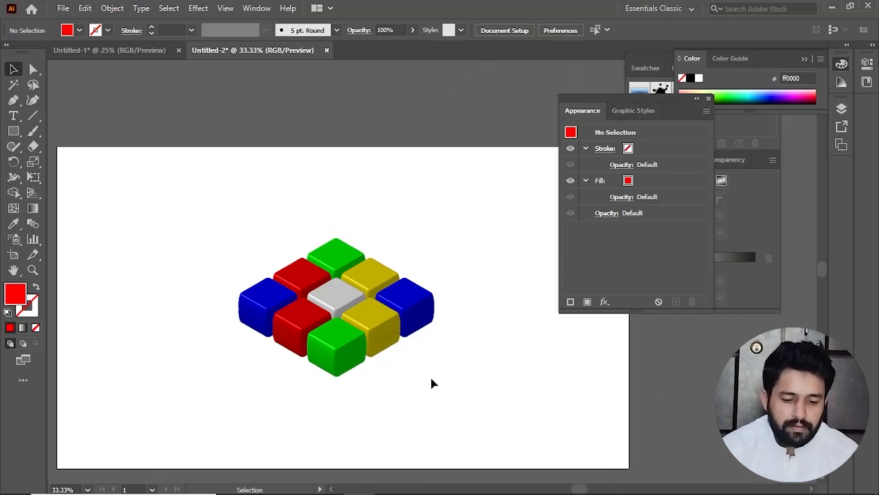
pyautogui.moveTo(442, 375); pyautogui.dragTo(420, 284)
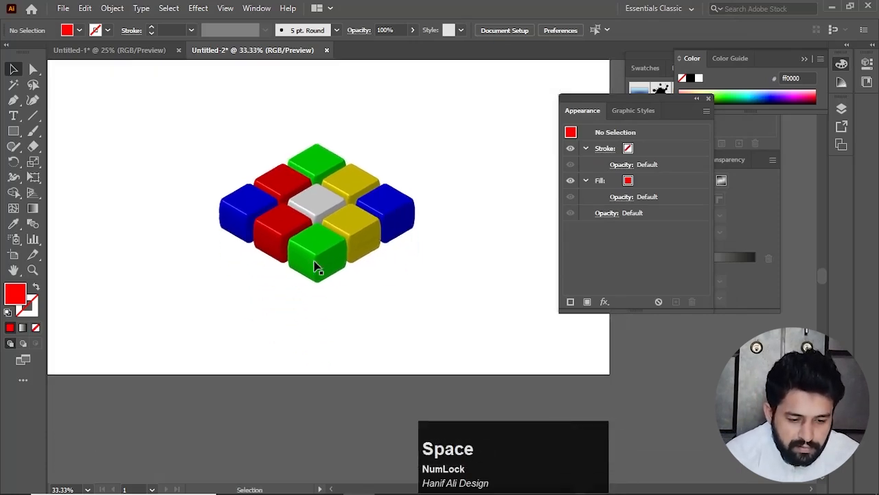
pyautogui.click(318, 204)
pyautogui.moveTo(318, 204); pyautogui.dragTo(317, 266)
pyautogui.moveTo(433, 289); pyautogui.dragTo(454, 289)
pyautogui.click(454, 290)
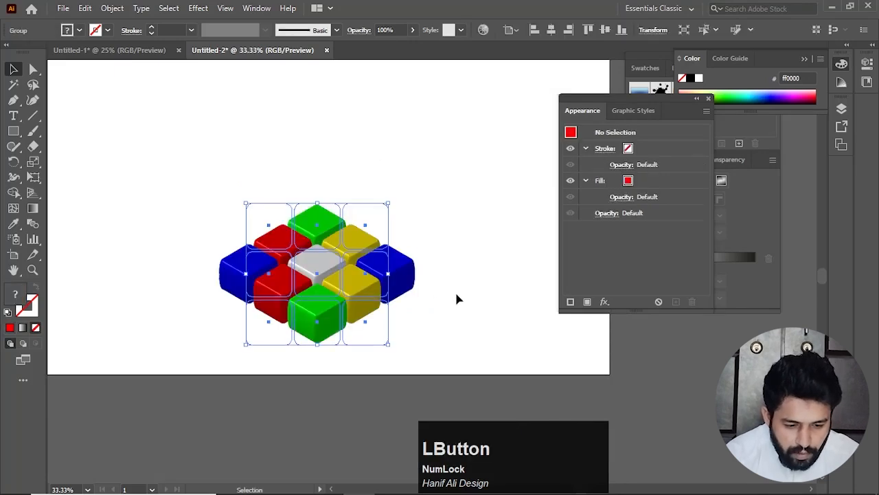
pyautogui.click(323, 275)
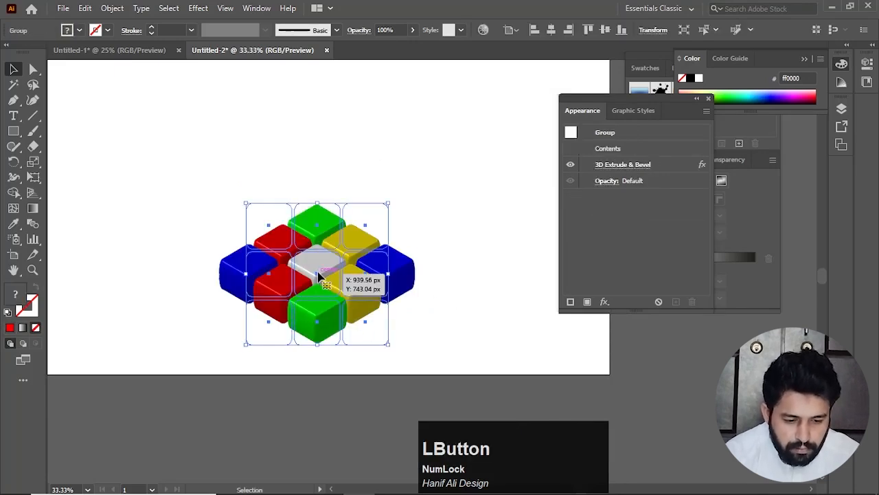
pyautogui.moveTo(320, 274); pyautogui.dragTo(320, 202)
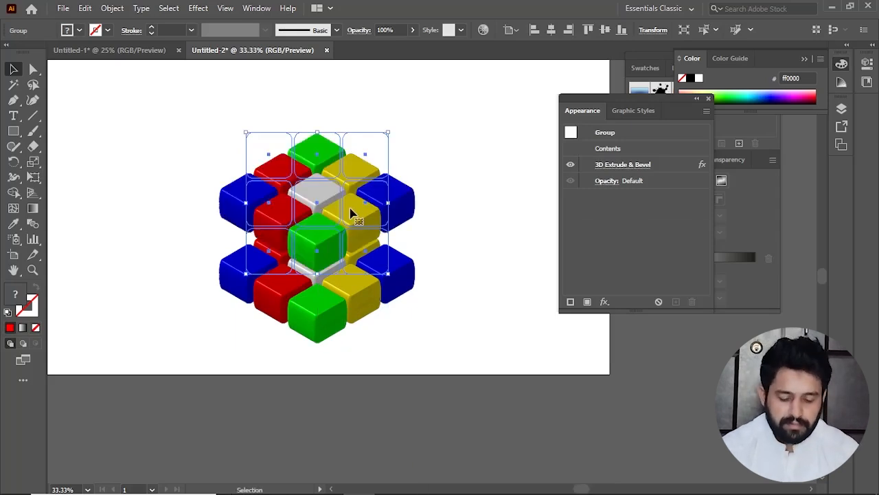
# Step: Lower the copied layer until it sits on the bottom layer with only a narrow gap between their blocks
pyautogui.press('Down')
pyautogui.hotkey('shift', 'Down')
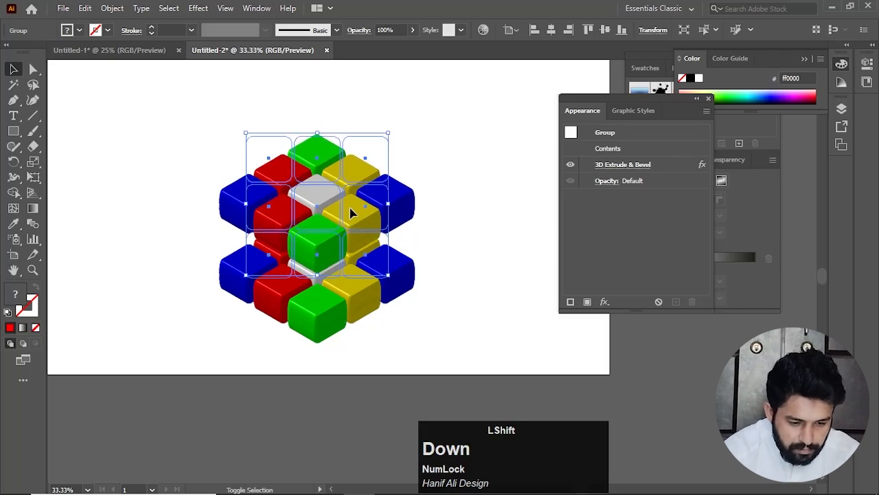
pyautogui.moveTo(316, 213); pyautogui.dragTo(316, 236)
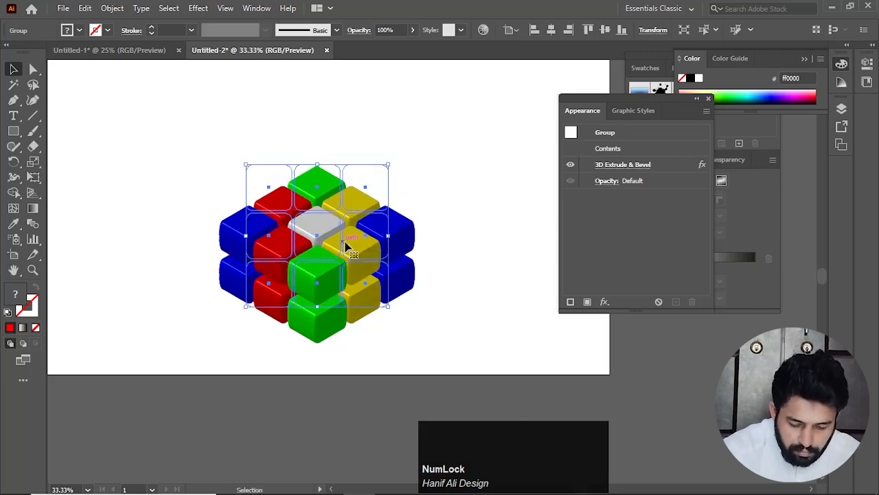
pyautogui.press('Down')
pyautogui.hotkey('shift', 'Down')
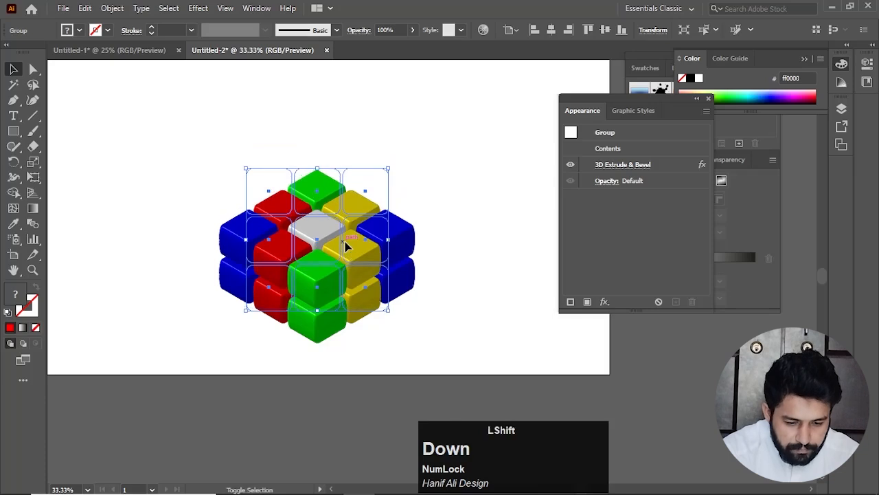
pyautogui.press('Down')
pyautogui.press('Up')
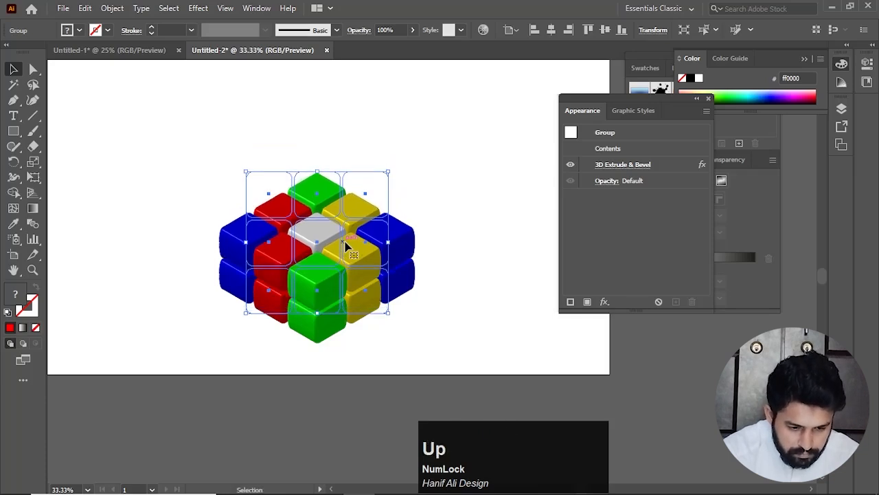
pyautogui.press('Up')
pyautogui.press('Up')
pyautogui.press('Up')
pyautogui.press('Up')
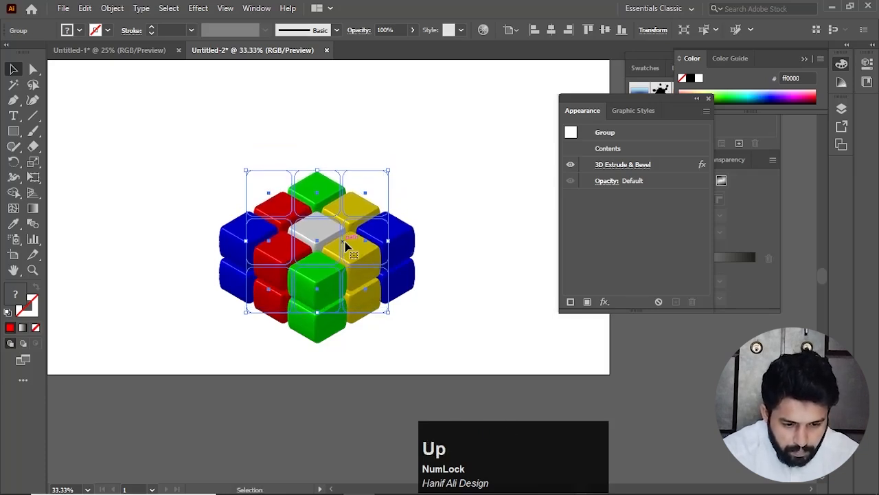
pyautogui.press('Up')
pyautogui.press('Up')
pyautogui.press('Up')
pyautogui.press('Up')
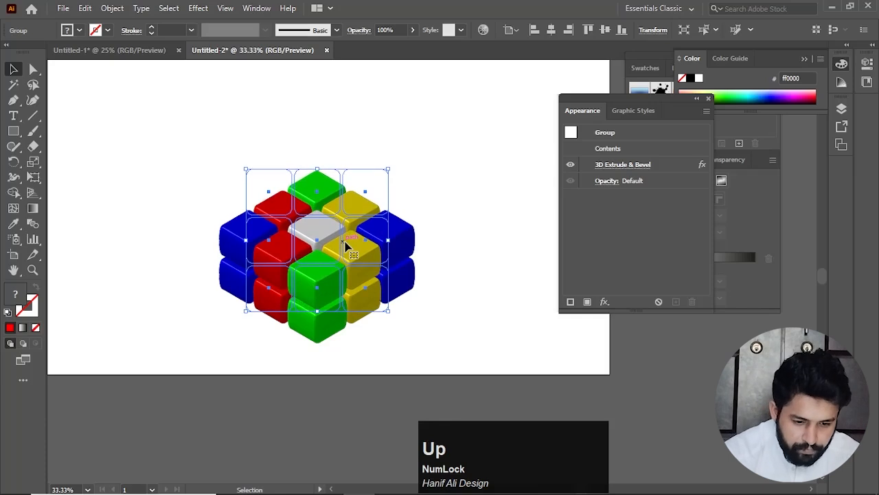
pyautogui.click(444, 281)
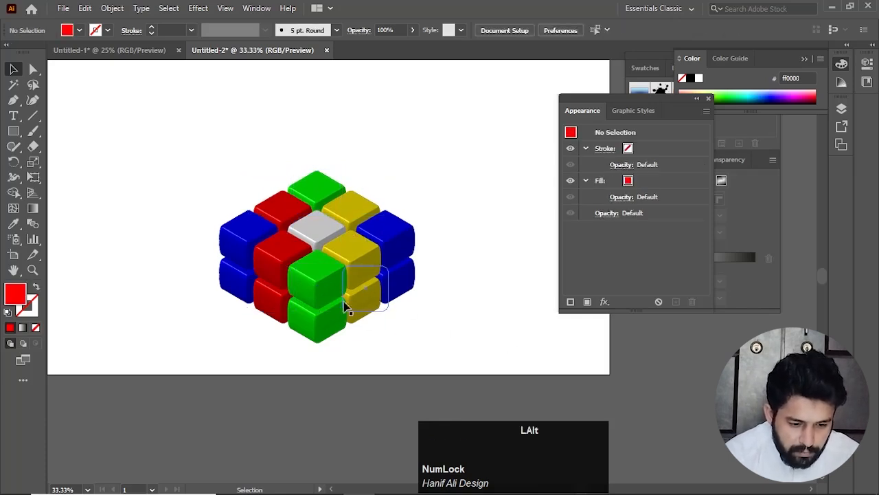
# Step: Duplicate the second layer straight upward as a third layer and lower it towards the stack
pyautogui.moveTo(316, 295); pyautogui.dragTo(415, 251)
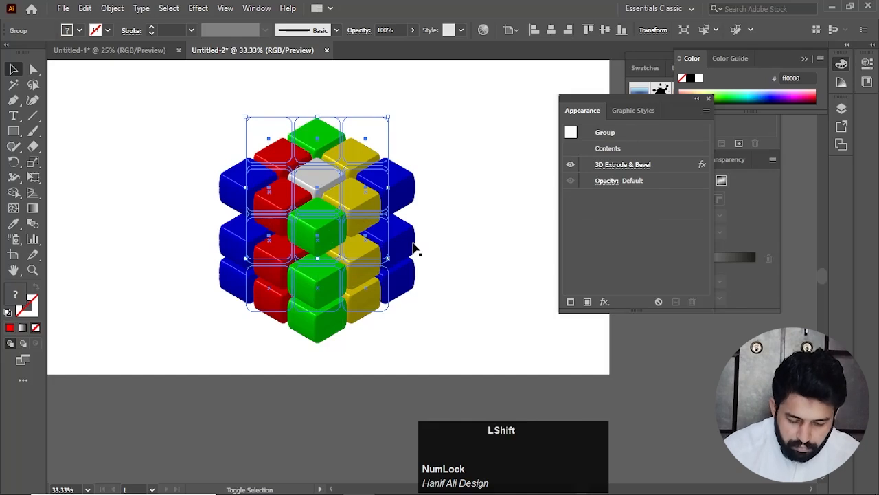
pyautogui.hotkey('shift', 'Down')
pyautogui.hotkey('shift', 'Down')
pyautogui.hotkey('shift', 'Down')
pyautogui.hotkey('shift', 'Down')
pyautogui.hotkey('shift', 'Down')
pyautogui.hotkey('shift', 'Down')
pyautogui.hotkey('shift', 'Down')
pyautogui.hotkey('shift', 'Down')
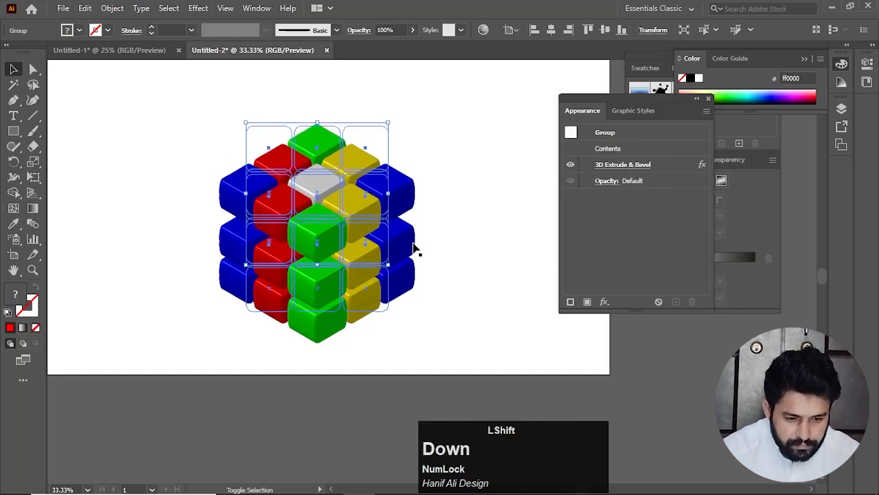
# Step: Nudge the middle and top layers vertically until the gaps between all three layers of the cube are even
pyautogui.keyDown('shift'); pyautogui.click(320, 303); pyautogui.keyUp('shift')
pyautogui.hotkey('shift', 'Down')
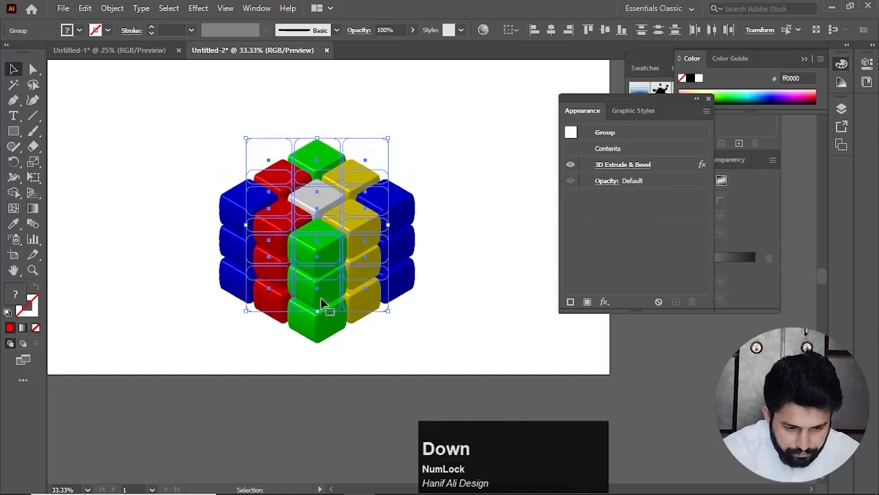
pyautogui.hotkey('shift', 'Down')
pyautogui.press('Up')
pyautogui.press('Up')
pyautogui.scroll(2, 321, 299)
pyautogui.moveTo(325, 240); pyautogui.dragTo(322, 232)
pyautogui.click(540, 382)
pyautogui.click(321, 265)
pyautogui.keyDown('shift'); pyautogui.click(321, 184); pyautogui.keyUp('shift')
pyautogui.hotkey('shift', 'Up')
pyautogui.hotkey('shift', 'Up')
pyautogui.click(536, 382)
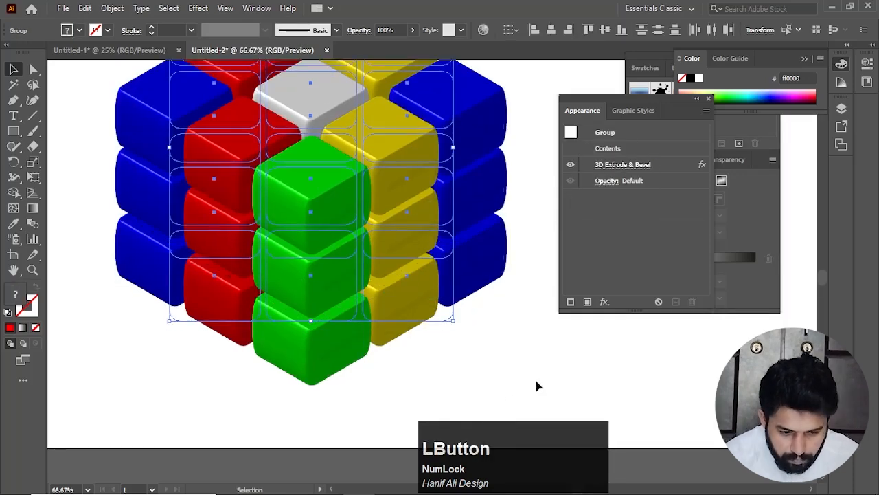
pyautogui.click(331, 205)
pyautogui.hotkey('shift', 'Up')
pyautogui.press('Down')
pyautogui.press('Down')
pyautogui.click(482, 383)
pyautogui.click(481, 385)
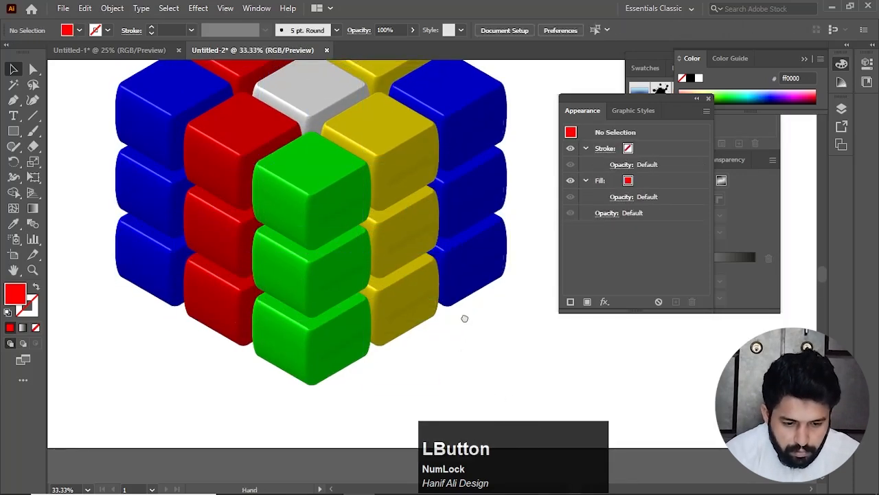
# Step: Deselect the finished cube and draw a red background rectangle covering the whole artboard
pyautogui.scroll(-2, 465, 316)
pyautogui.moveTo(470, 328); pyautogui.dragTo(440, 306)
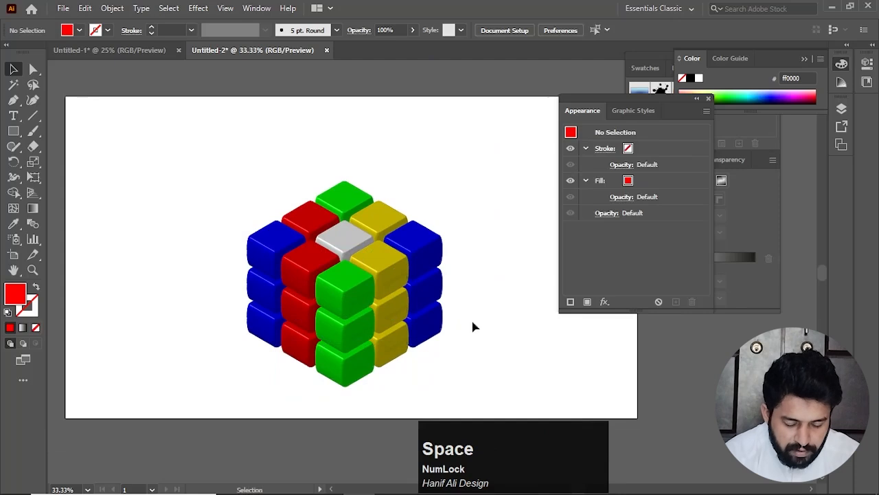
pyautogui.scroll(-1, 454, 335)
pyautogui.click(418, 310)
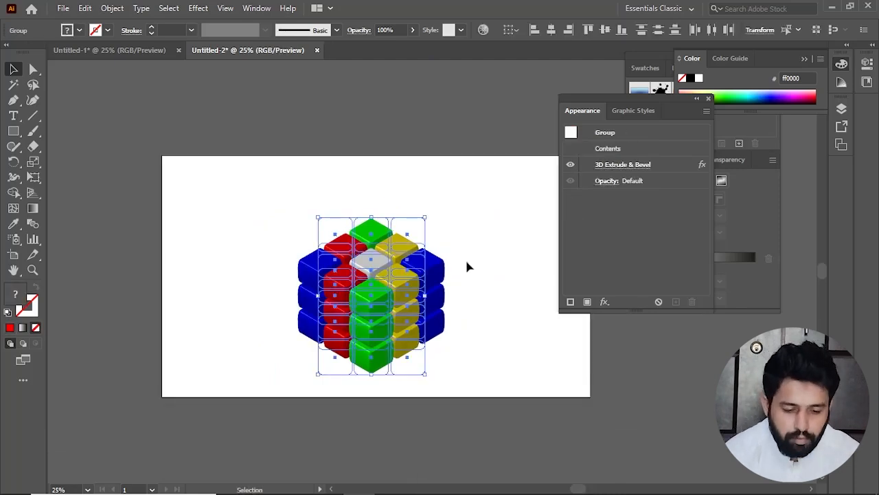
pyautogui.moveTo(481, 341); pyautogui.dragTo(448, 295)
pyautogui.click(320, 379)
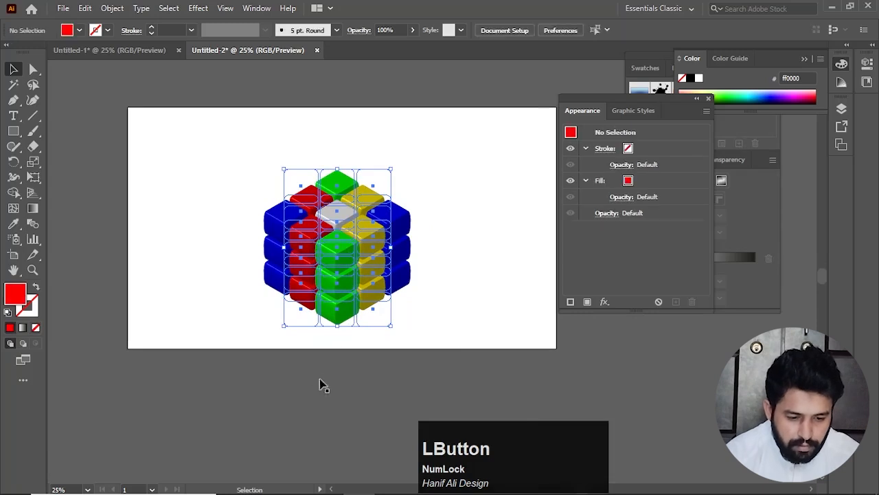
pyautogui.click(13, 131)
pyautogui.moveTo(128, 107); pyautogui.dragTo(557, 349)
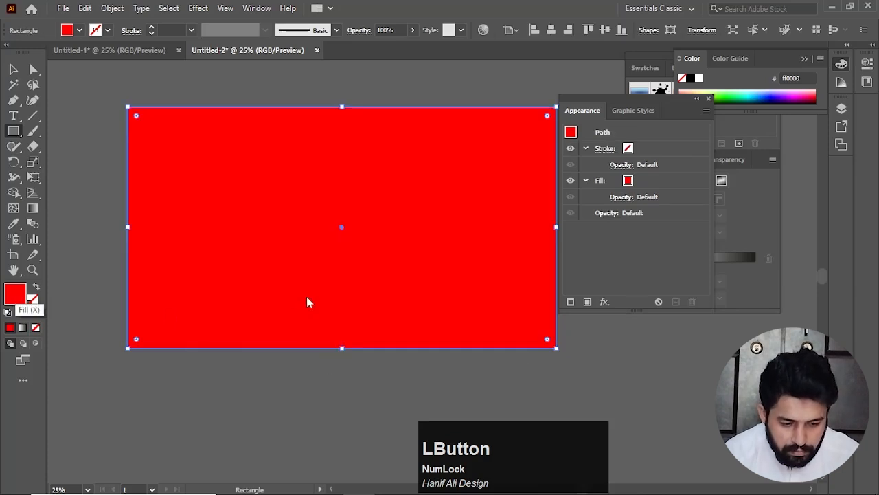
pyautogui.doubleClick(15, 294)
pyautogui.moveTo(432, 285); pyautogui.dragTo(427, 296)
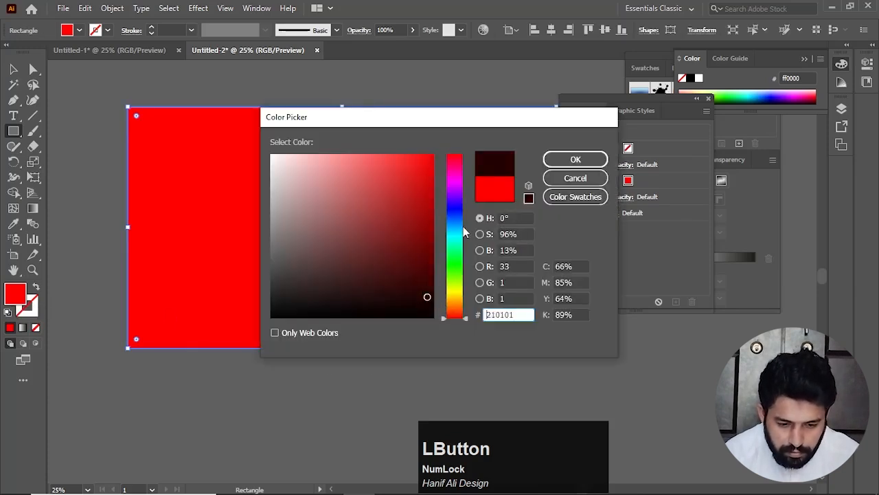
pyautogui.moveTo(464, 232); pyautogui.dragTo(464, 213)
pyautogui.moveTo(432, 276)
pyautogui.mouseDown()
pyautogui.moveTo(416, 304)
pyautogui.moveTo(300, 302)
pyautogui.mouseUp()
pyautogui.click(576, 178)
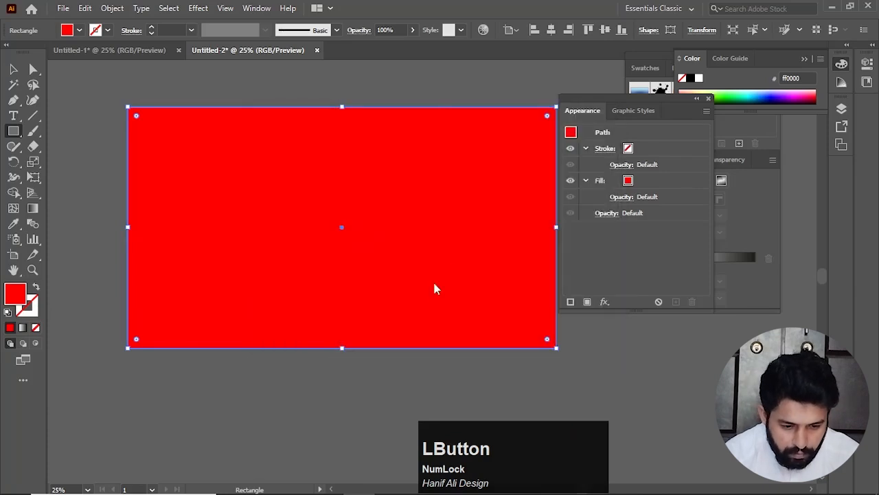
# Step: Fill the background rectangle with near-black #121316 and lock it behind the cube
pyautogui.press('v')
pyautogui.hotkey('ctrl', 'shift', '[')
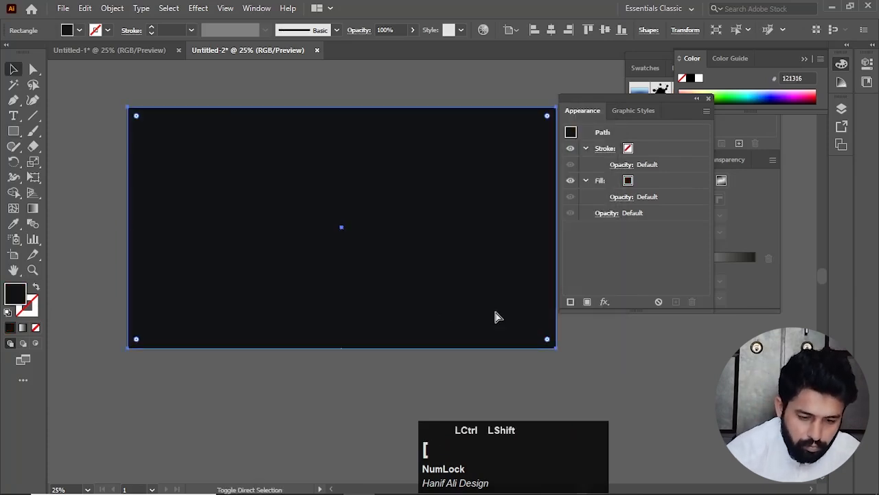
pyautogui.click(575, 373)
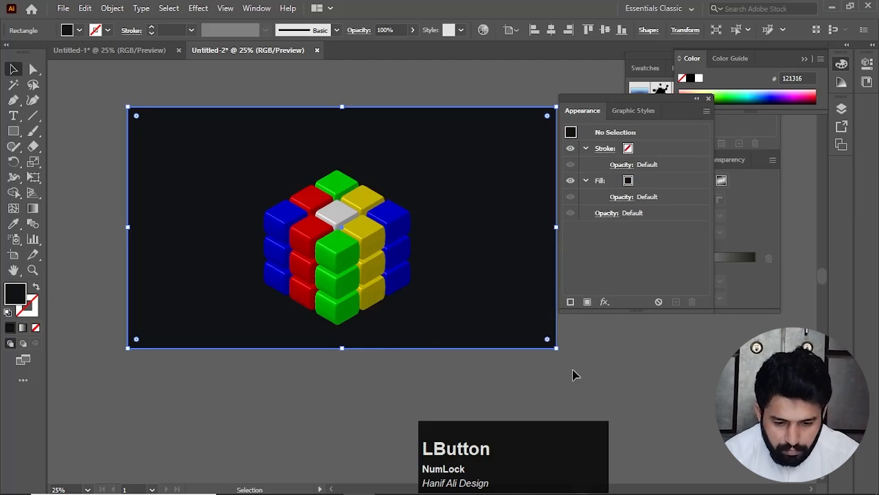
pyautogui.moveTo(506, 324); pyautogui.dragTo(530, 323)
pyautogui.hotkey('ctrl', '2')
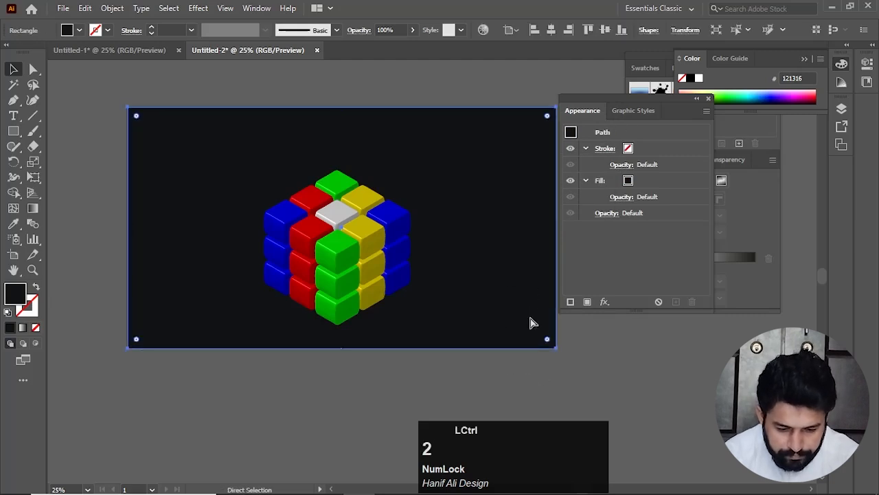
# Step: Try twisting the cube's middle layer to a custom 3D Extrude & Bevel rotation of 52°, -18° and 13°
pyautogui.keyDown('alt'); pyautogui.scroll(1, 366, 298); pyautogui.keyUp('alt')
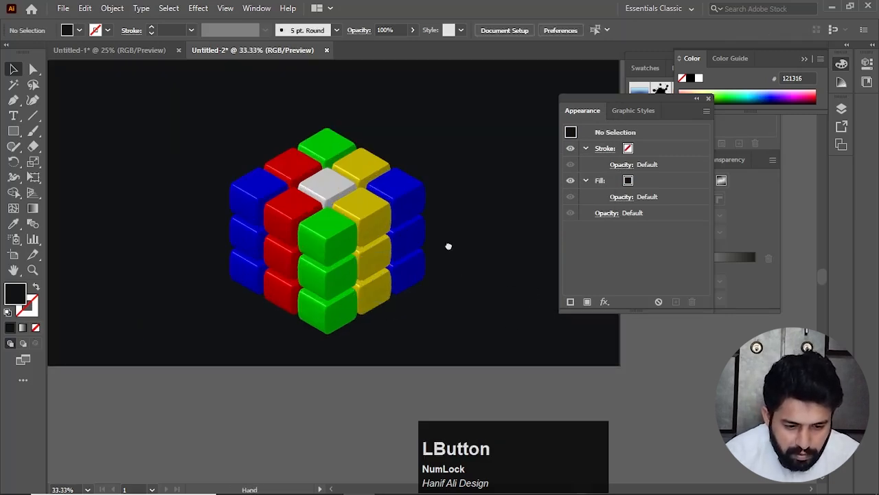
pyautogui.moveTo(448, 245); pyautogui.dragTo(426, 265)
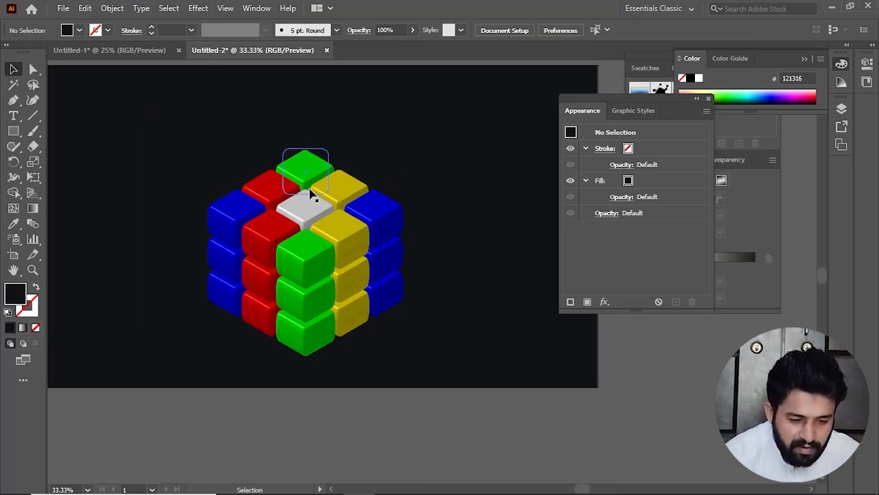
pyautogui.click(310, 311)
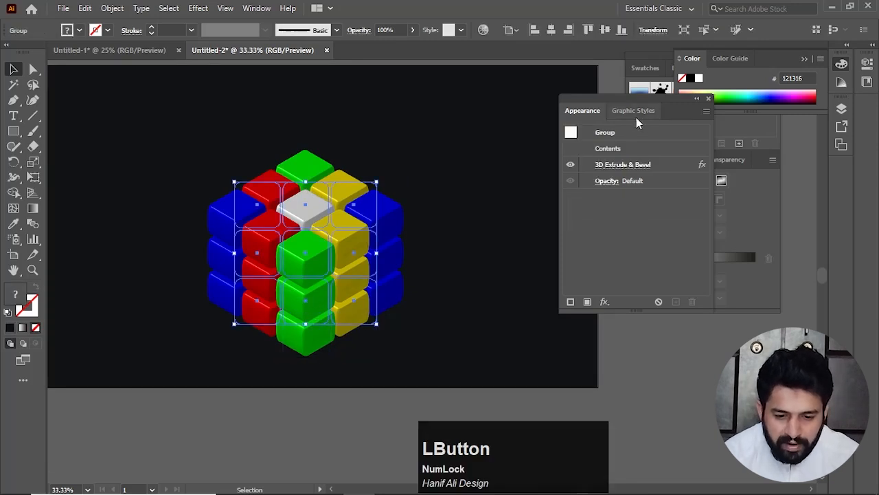
pyautogui.click(703, 168)
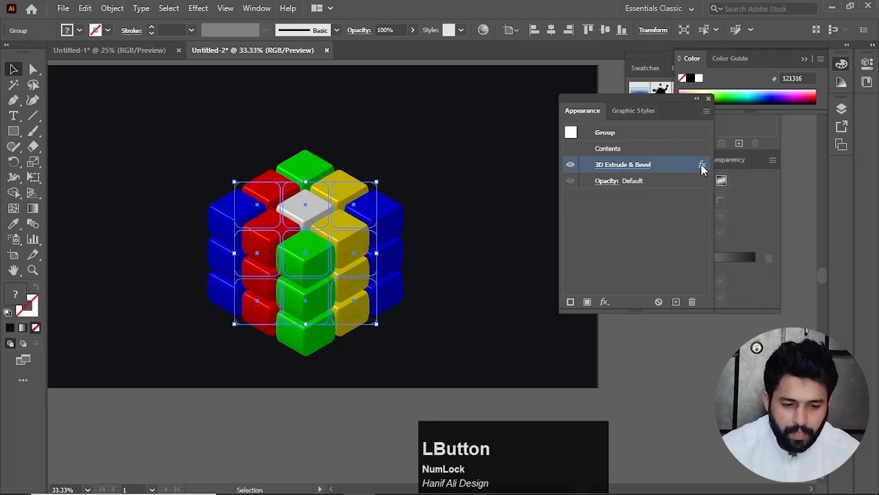
pyautogui.doubleClick(702, 168)
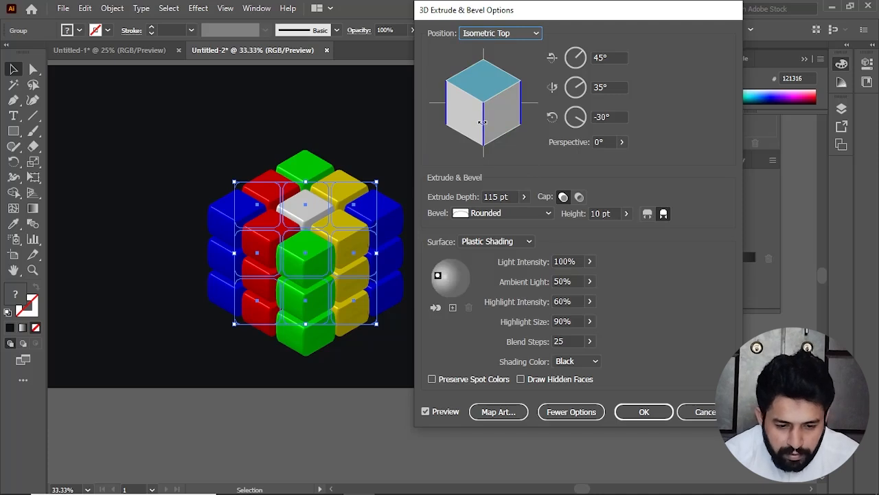
pyautogui.moveTo(482, 123); pyautogui.dragTo(523, 117)
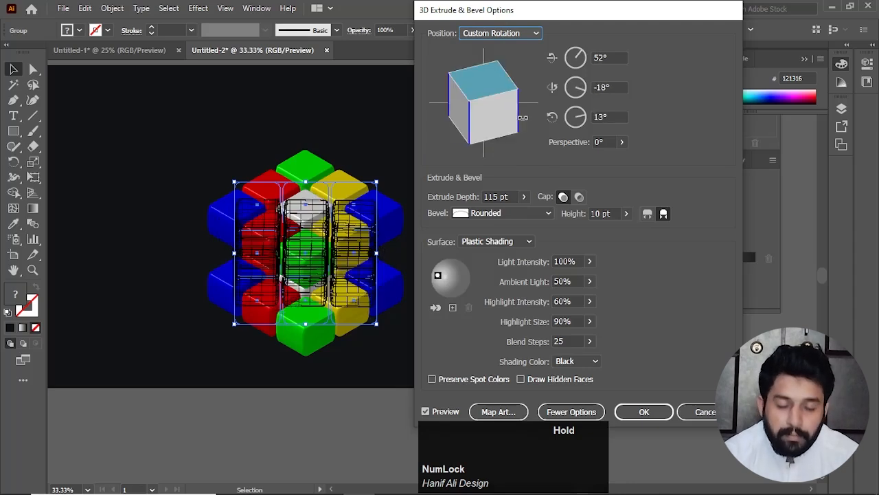
pyautogui.moveTo(523, 118); pyautogui.dragTo(522, 116)
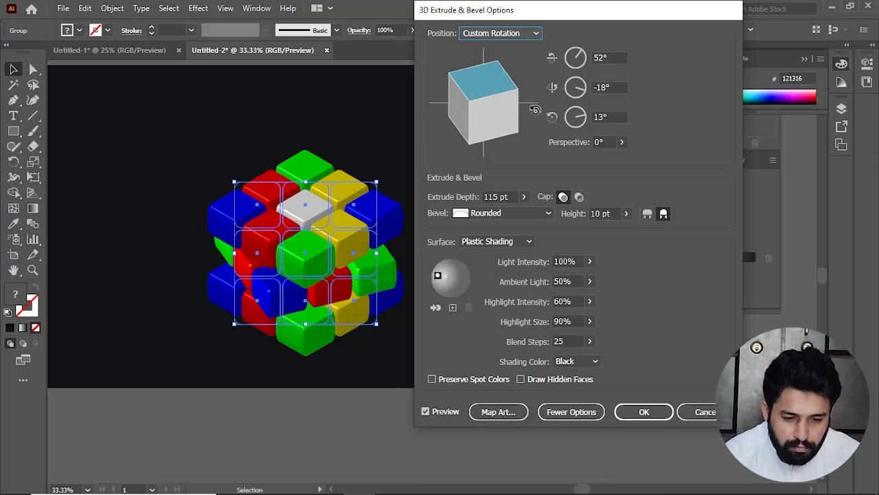
pyautogui.click(644, 412)
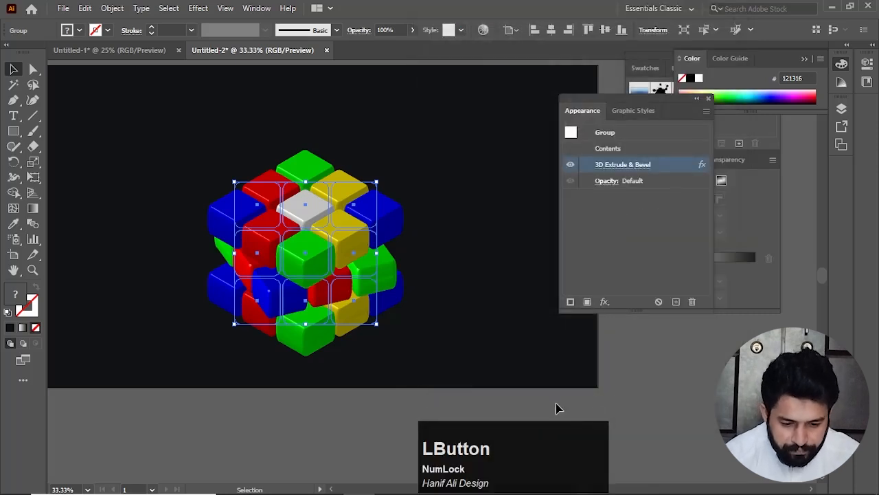
pyautogui.click(622, 409)
pyautogui.scroll(-1, 440, 326)
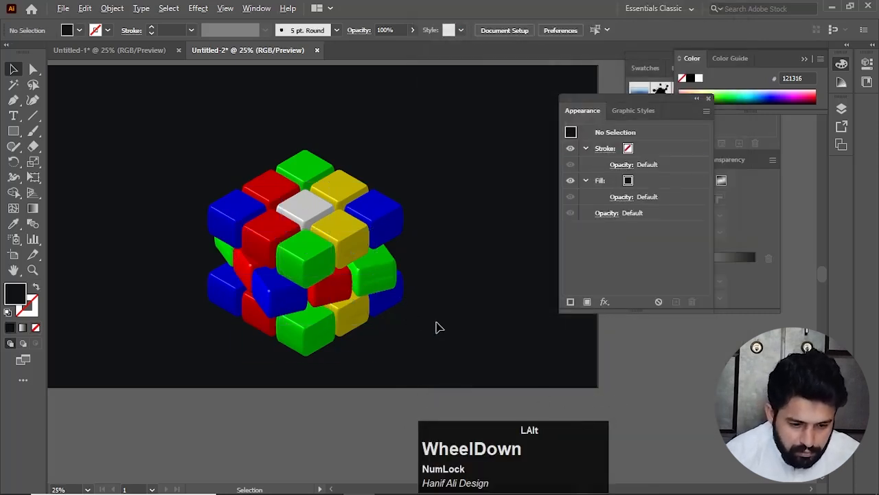
pyautogui.moveTo(436, 326); pyautogui.dragTo(377, 265)
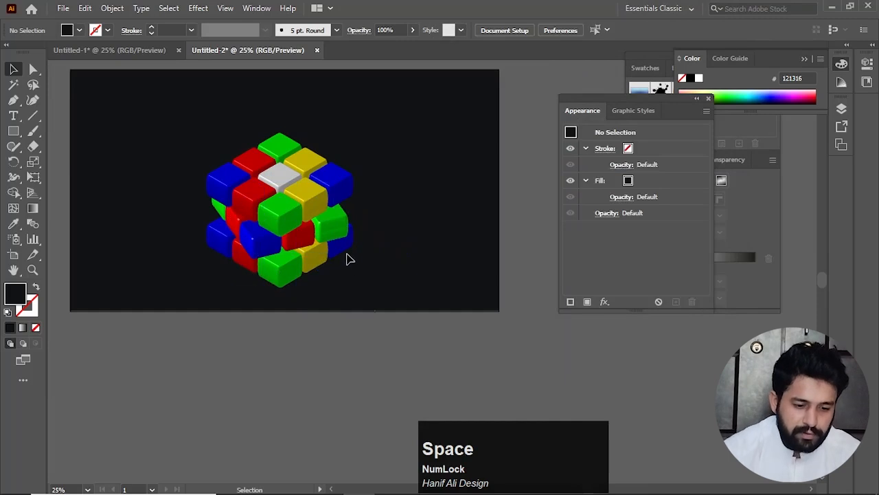
# Step: Undo the custom rotation of the middle layer and deselect it
pyautogui.hotkey('ctrl', 'z')
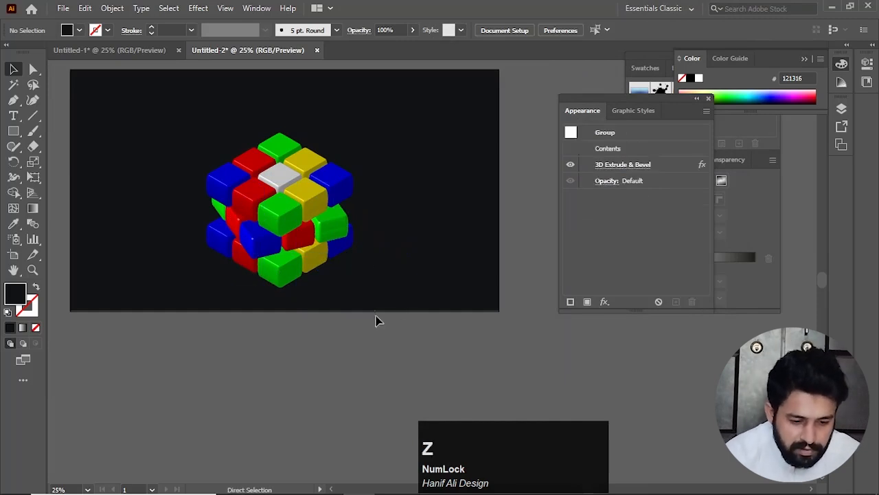
pyautogui.click(346, 287)
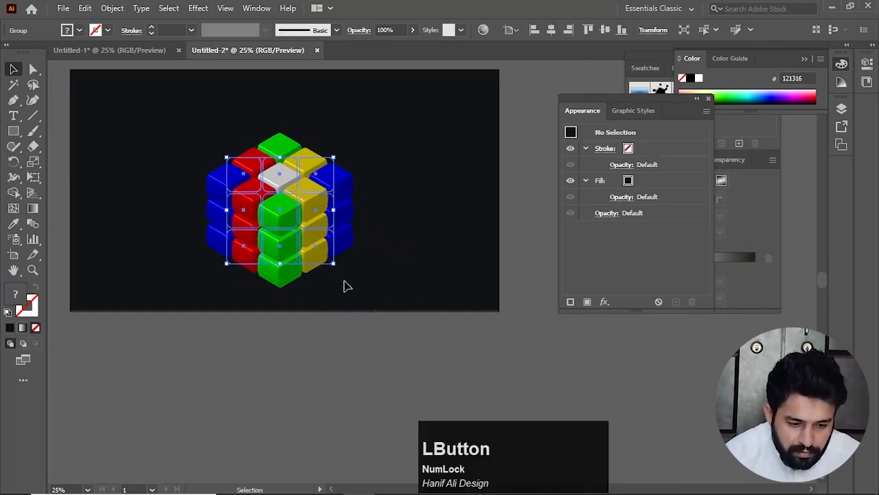
pyautogui.moveTo(411, 320); pyautogui.dragTo(383, 348)
# Step: Rotate the middle layer's 3D extrusion to 49°, -25° and 20° and move its light to the lower left of the shading sphere
pyautogui.click(310, 314)
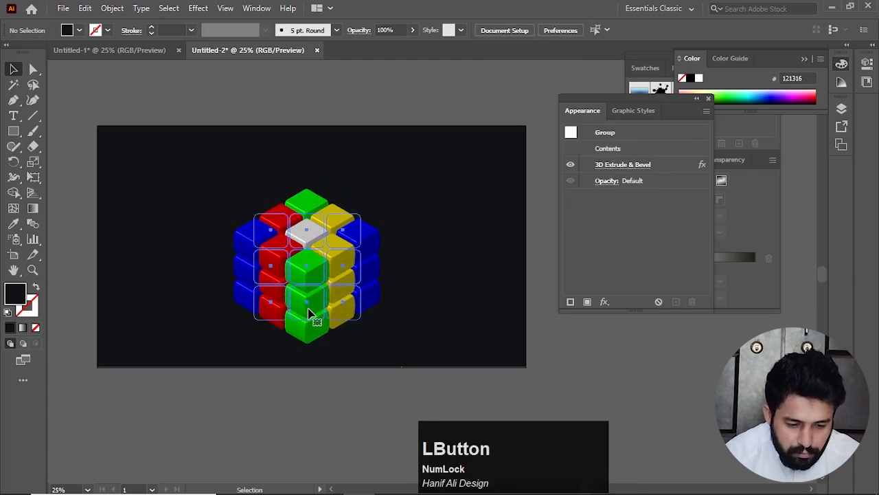
pyautogui.click(703, 164)
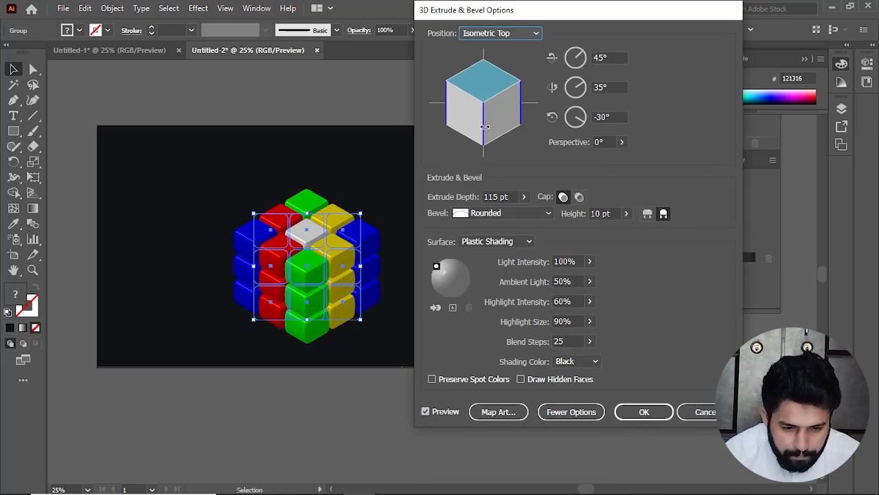
pyautogui.moveTo(484, 127); pyautogui.dragTo(533, 118)
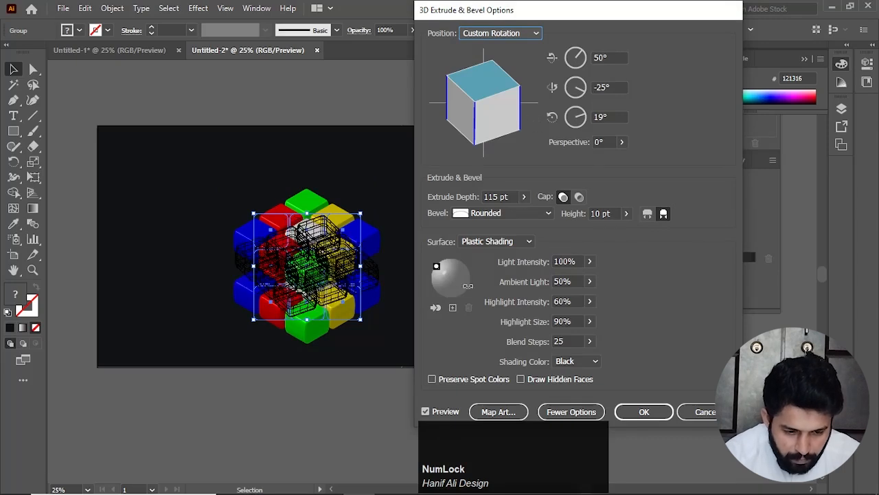
pyautogui.moveTo(436, 266); pyautogui.dragTo(436, 290)
pyautogui.click(649, 414)
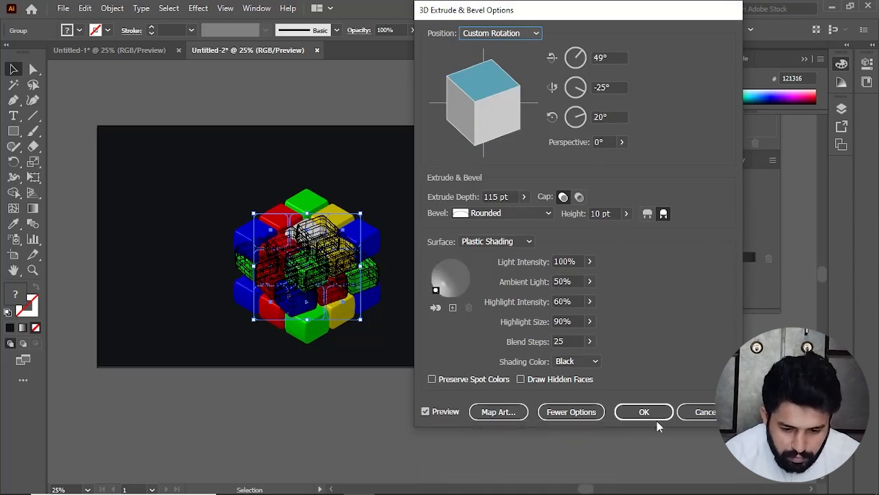
pyautogui.click(647, 414)
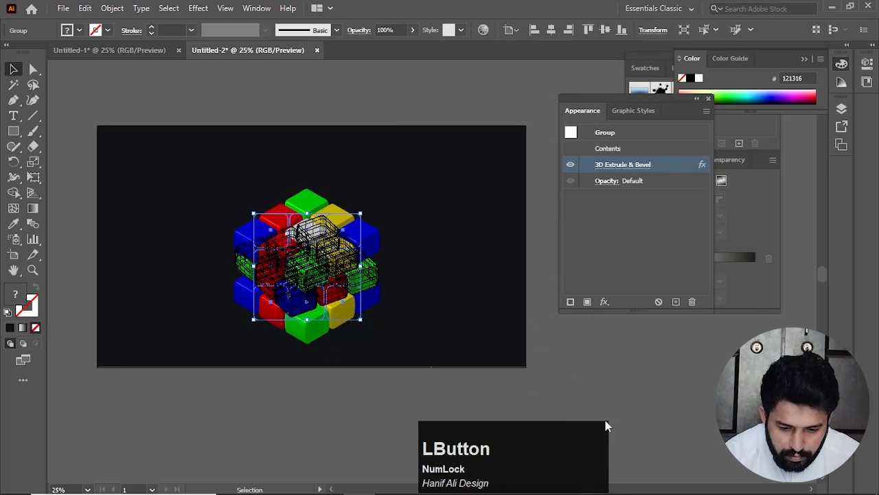
pyautogui.click(544, 371)
pyautogui.press('space')
pyautogui.moveTo(410, 320); pyautogui.dragTo(410, 301)
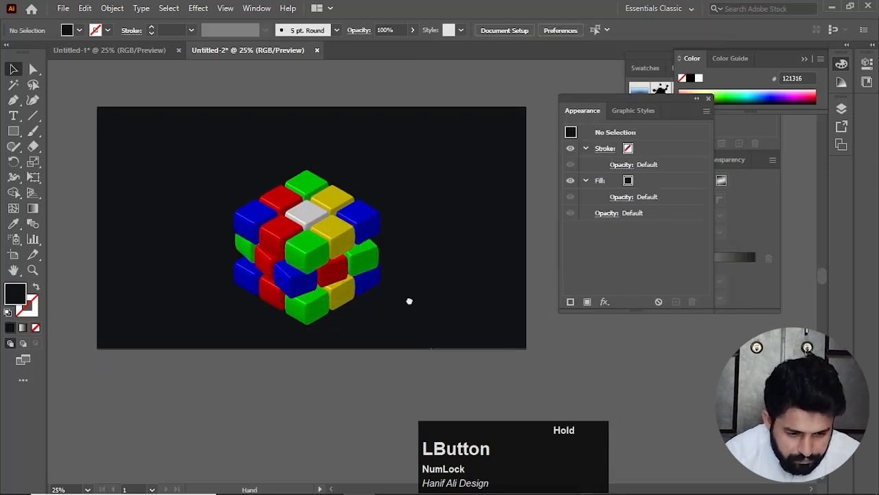
pyautogui.scroll(2, 383, 314)
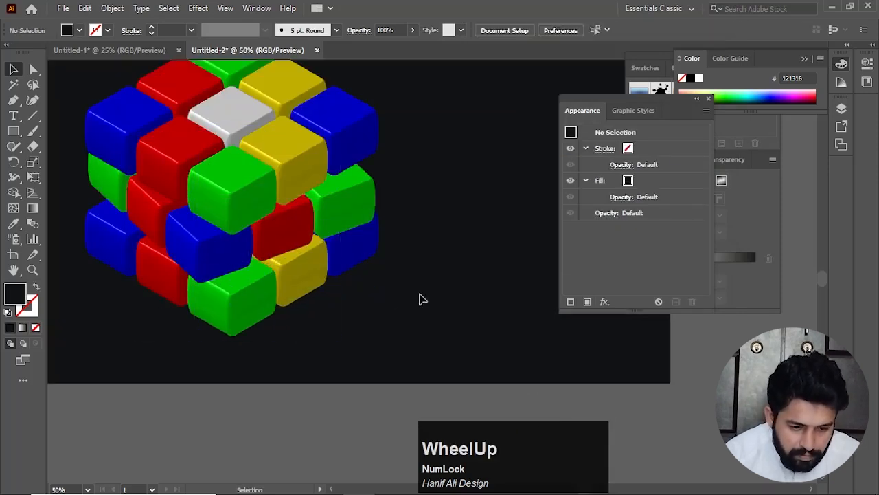
pyautogui.scroll(-1, 420, 294)
pyautogui.press('space')
pyautogui.moveTo(420, 283); pyautogui.dragTo(421, 313)
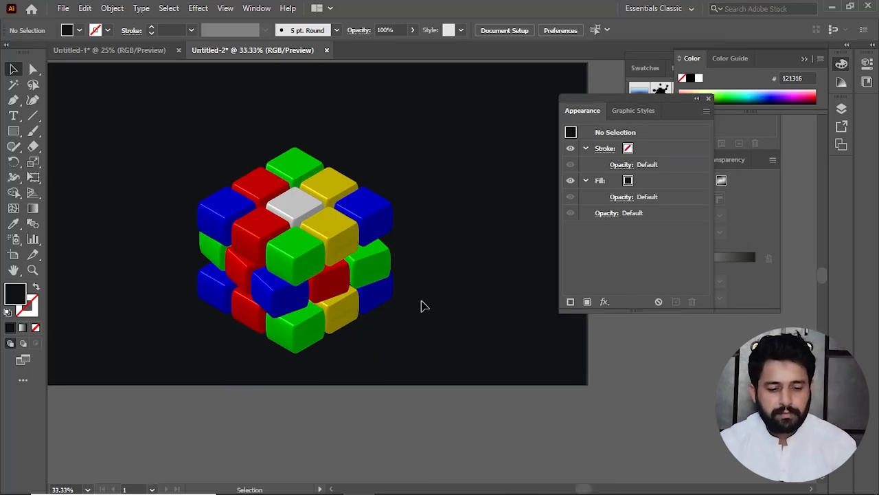
# Step: Move the top layer's light to the lower right of its shading sphere and set Ambient Light to 25%
pyautogui.press('space')
pyautogui.moveTo(421, 306); pyautogui.dragTo(390, 208)
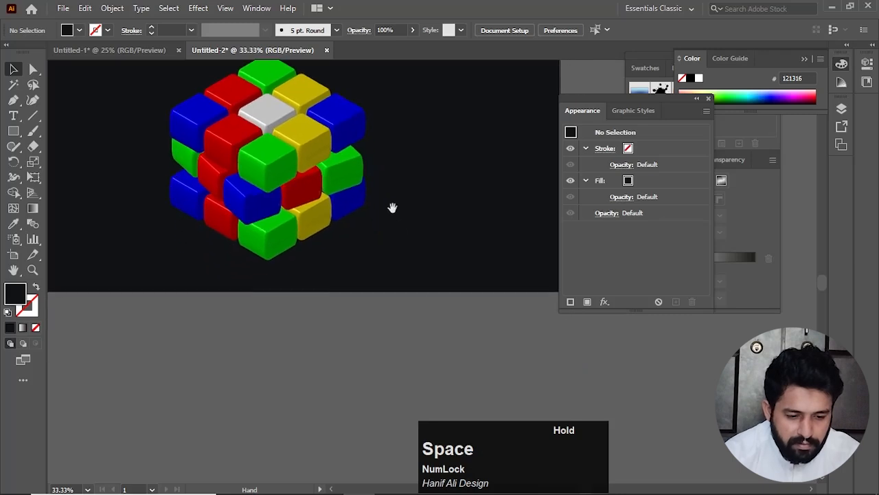
pyautogui.click(281, 122)
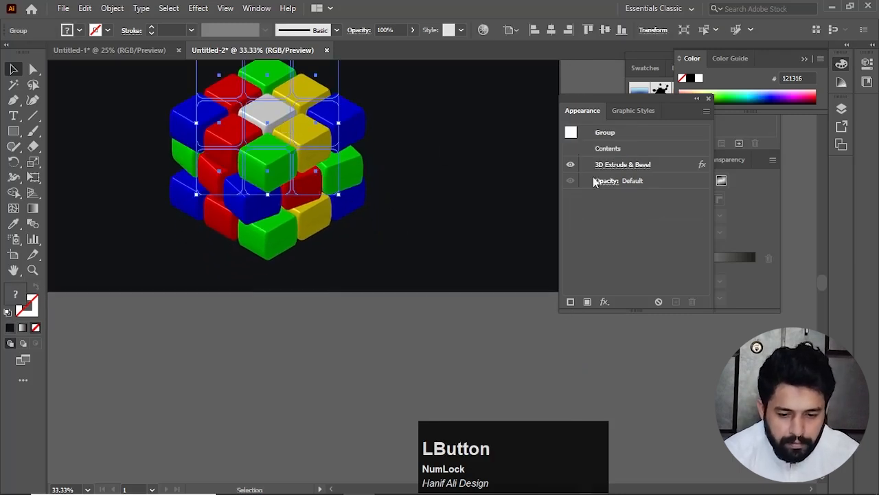
pyautogui.click(702, 165)
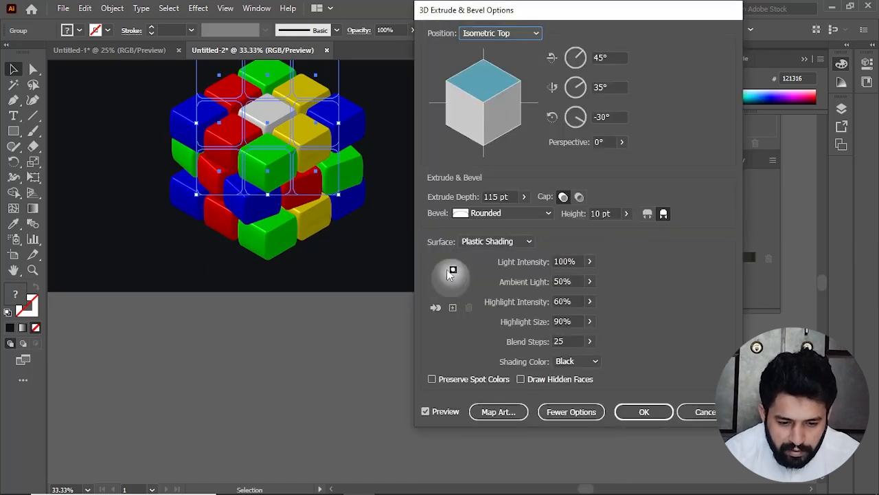
pyautogui.moveTo(453, 270)
pyautogui.mouseDown()
pyautogui.moveTo(463, 268)
pyautogui.moveTo(467, 286)
pyautogui.mouseUp()
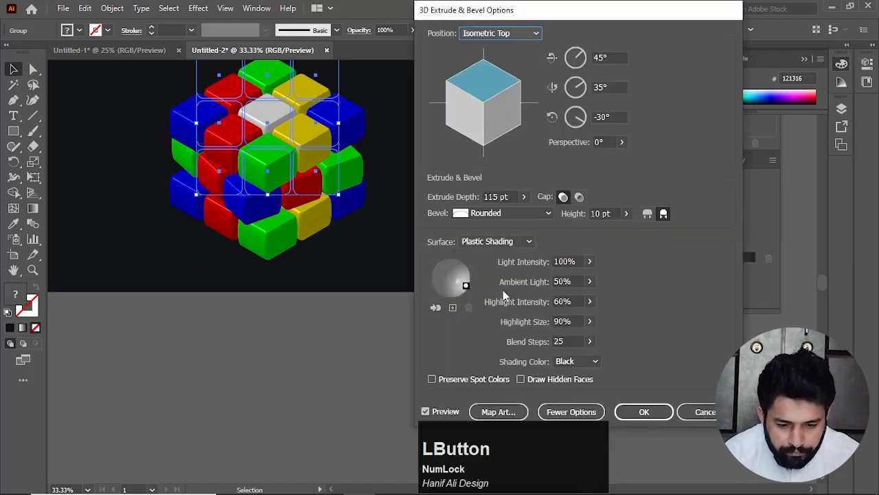
pyautogui.click(578, 282)
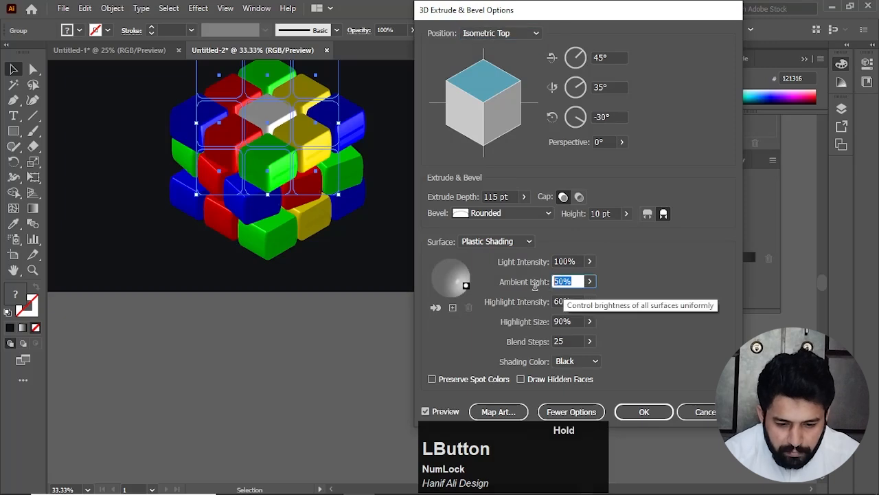
pyautogui.write('25')
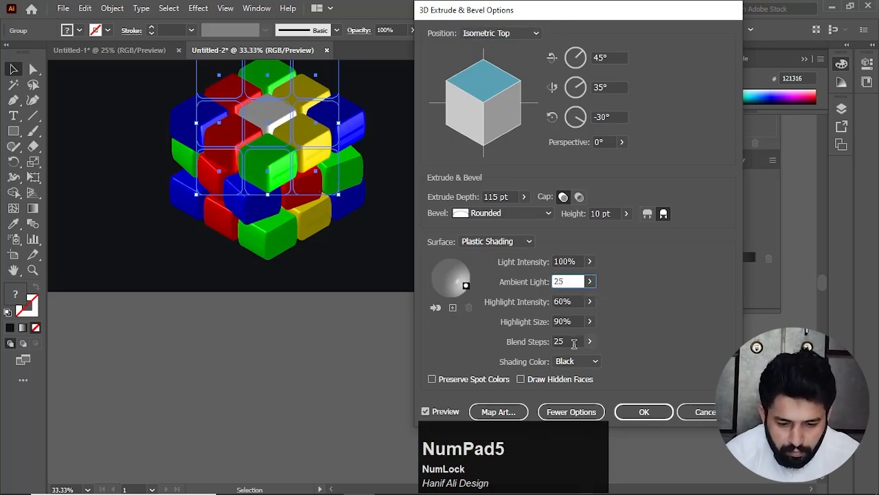
# Step: Add a second light at the upper left of the top layer's shading sphere and lock the layer
pyautogui.click(453, 311)
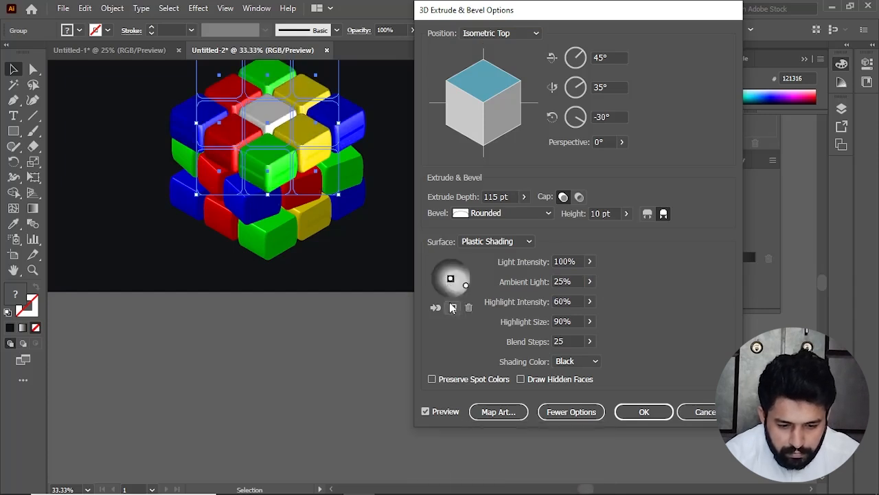
pyautogui.moveTo(451, 281); pyautogui.dragTo(436, 270)
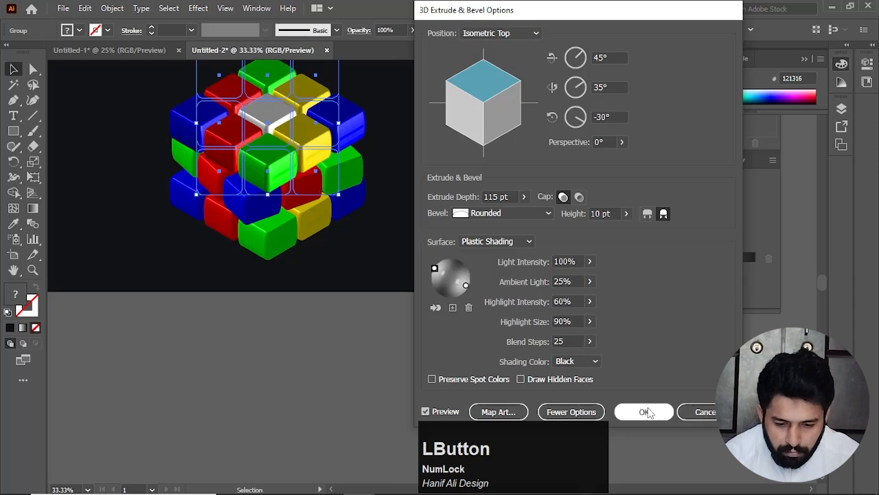
pyautogui.click(646, 412)
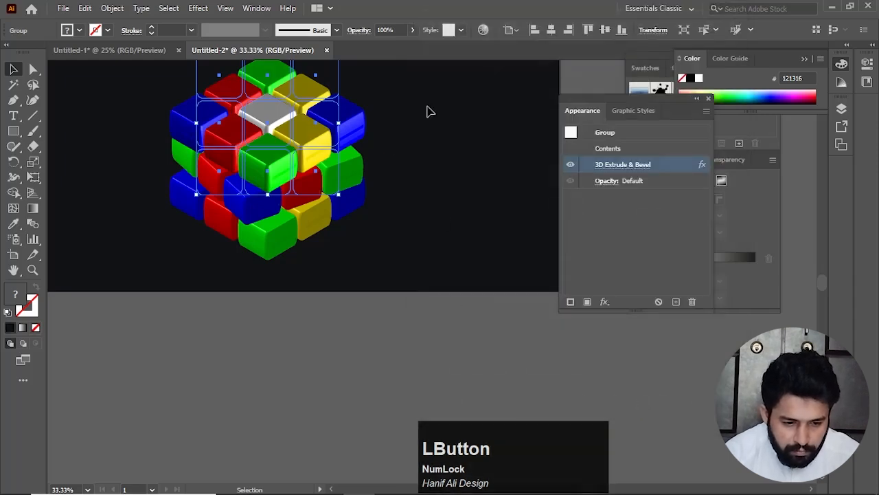
pyautogui.hotkey('ctrl', '2')
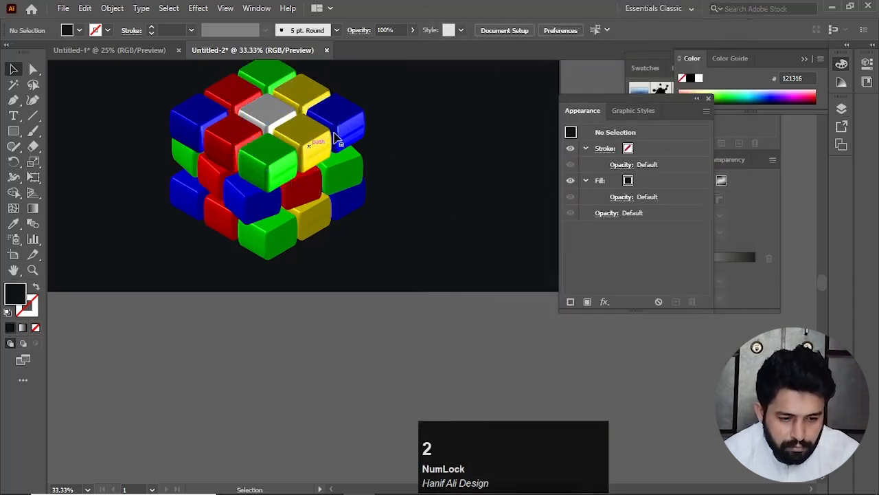
# Step: Set the middle layer's 3D Ambient Light to 25% and move its light to the lower right of the shading sphere
pyautogui.click(344, 171)
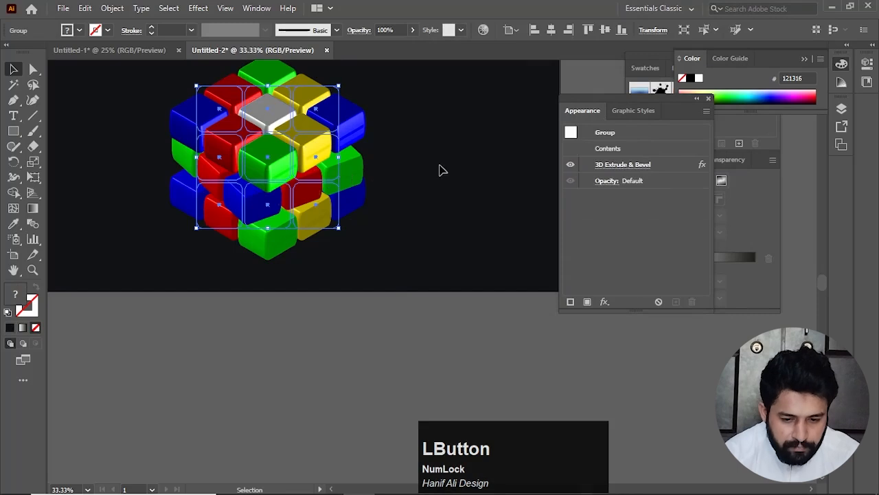
pyautogui.click(701, 167)
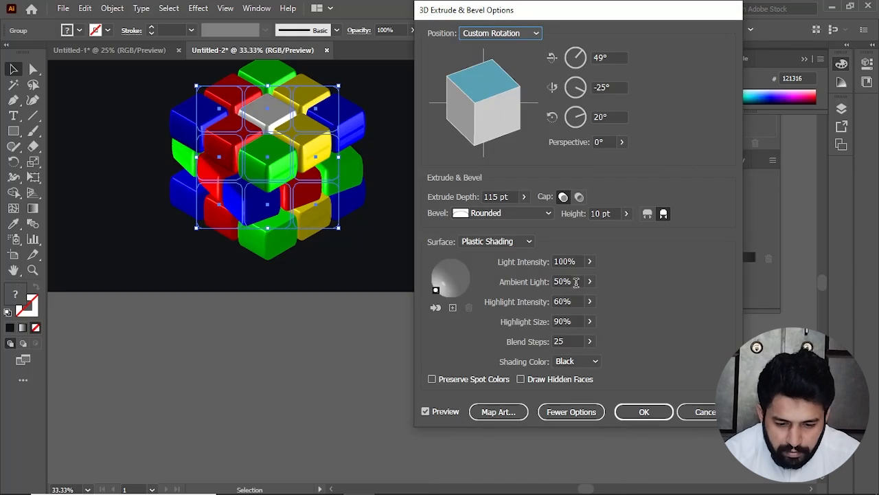
pyautogui.click(567, 282)
pyautogui.write('25')
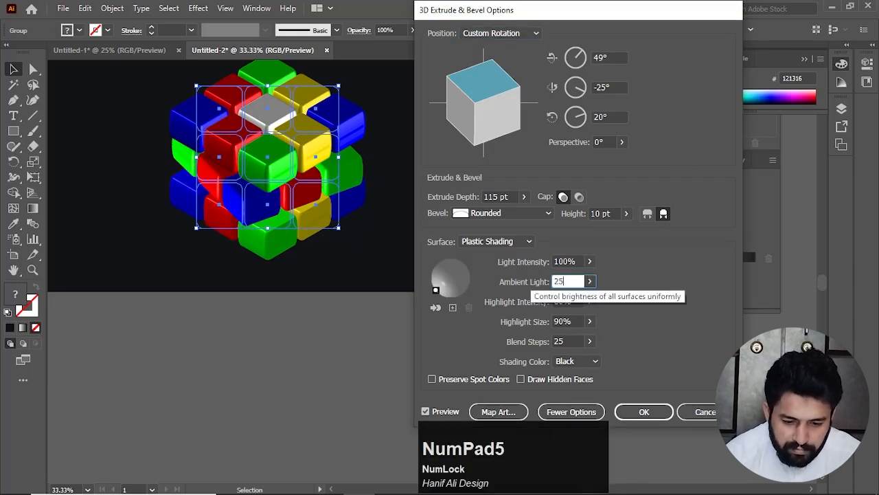
pyautogui.moveTo(440, 292); pyautogui.dragTo(466, 288)
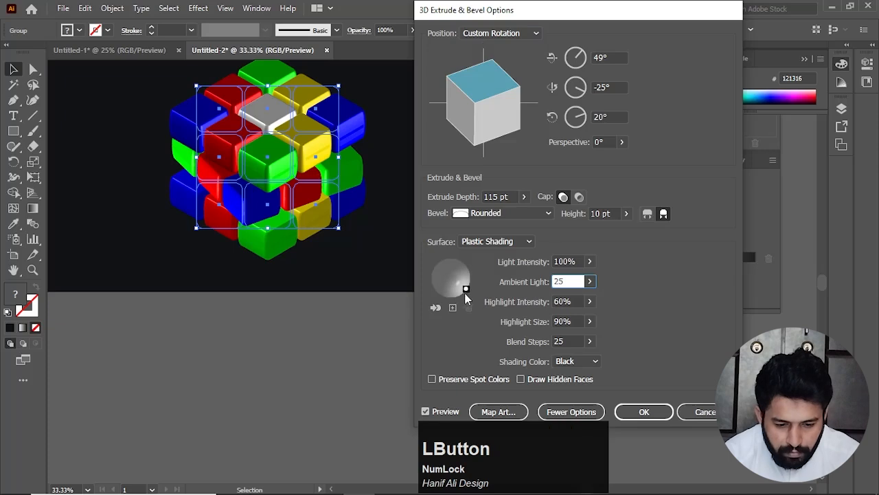
# Step: Add a second light at the upper left of the middle layer's shading sphere, apply the effect and deselect the layer
pyautogui.click(454, 309)
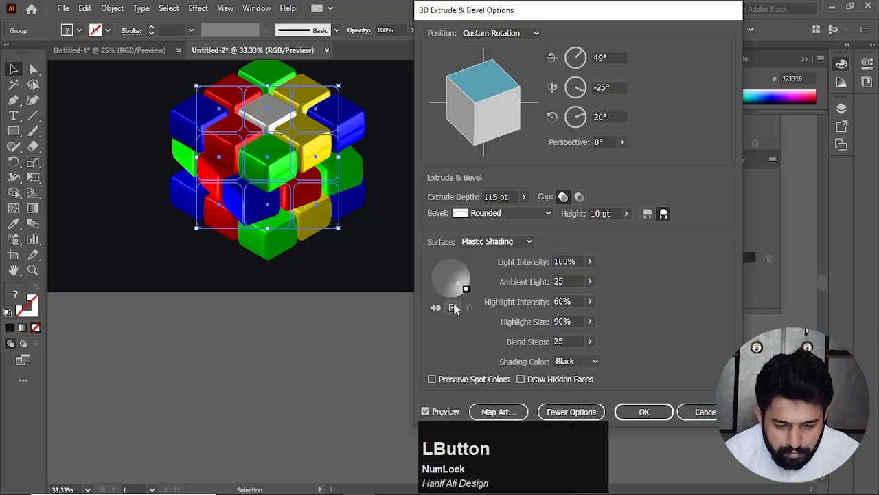
pyautogui.click(454, 308)
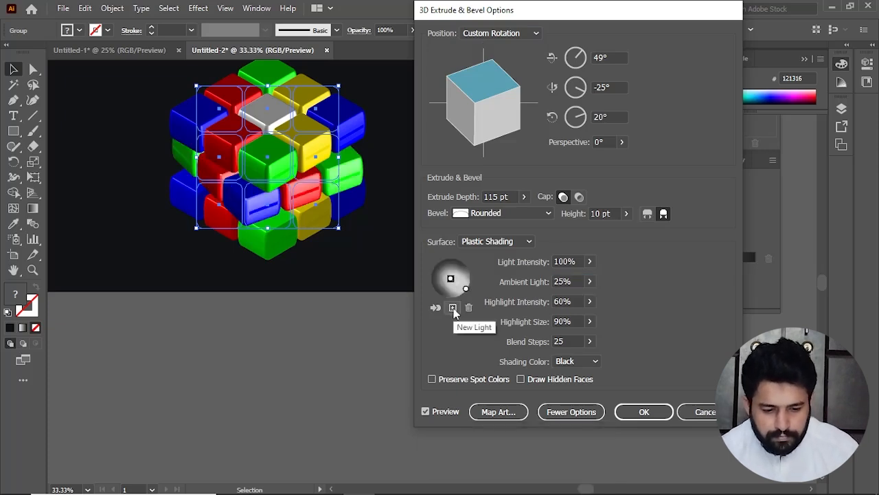
pyautogui.moveTo(450, 279)
pyautogui.mouseDown()
pyautogui.moveTo(429, 271)
pyautogui.moveTo(431, 262)
pyautogui.moveTo(428, 284)
pyautogui.moveTo(437, 271)
pyautogui.mouseUp()
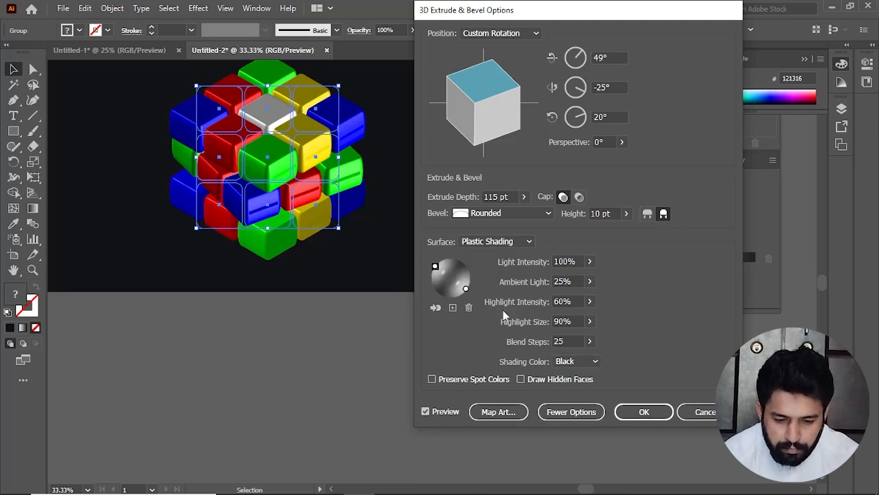
pyautogui.click(644, 411)
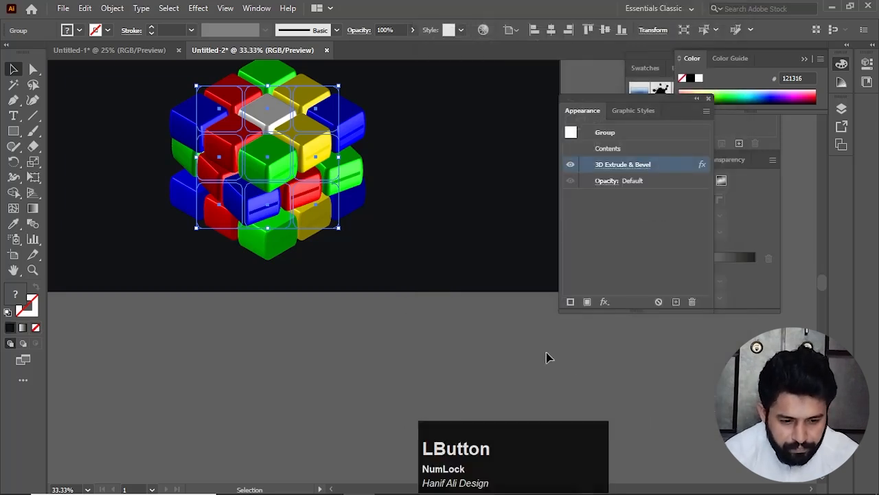
pyautogui.click(539, 356)
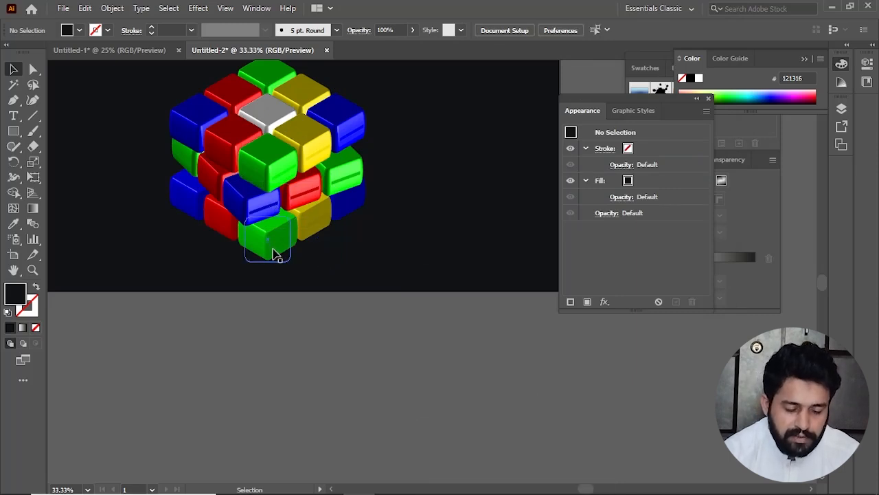
# Step: Set the bottom layer's 3D Ambient Light to 25% and move its light to the lower right of the shading sphere
pyautogui.click(273, 254)
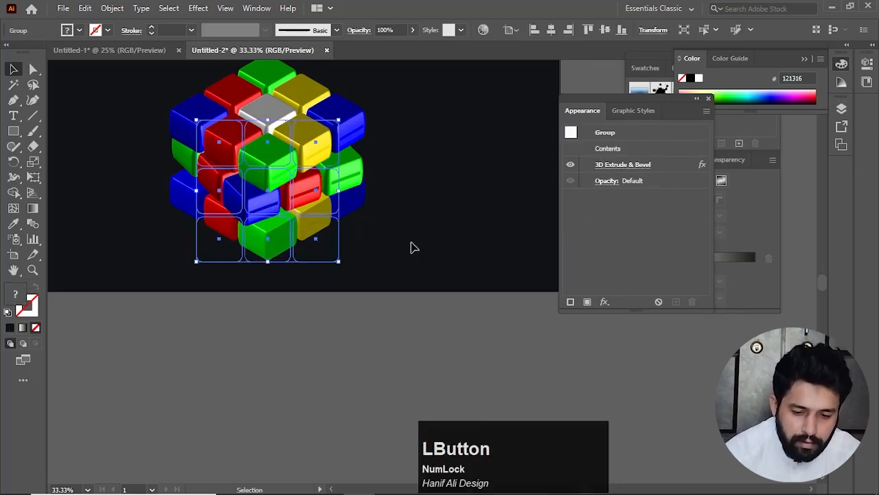
pyautogui.click(701, 165)
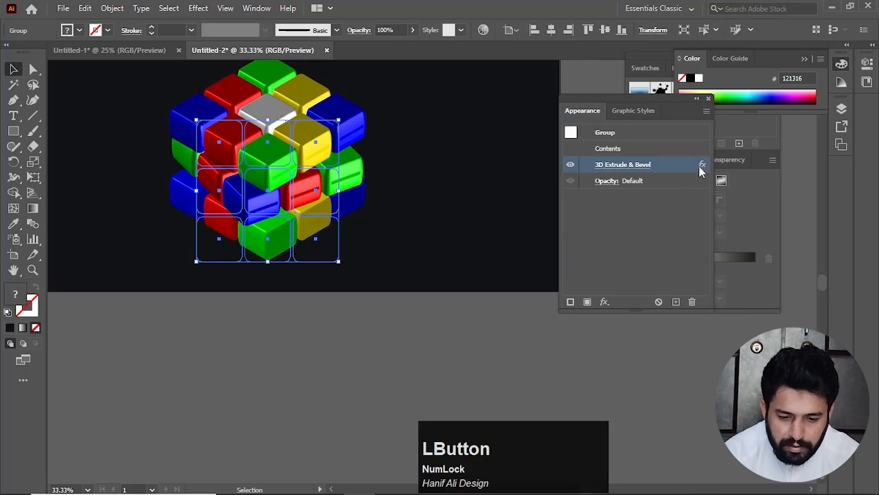
pyautogui.doubleClick(702, 163)
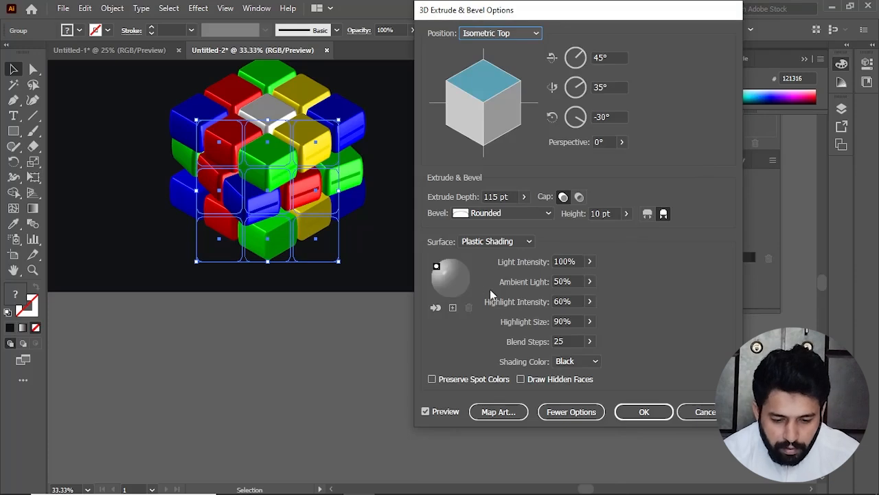
pyautogui.click(565, 281)
pyautogui.write('25')
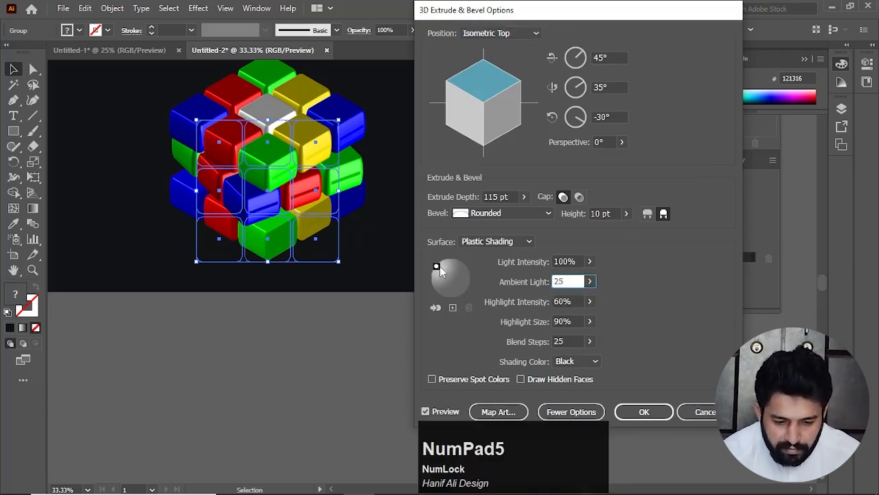
pyautogui.moveTo(440, 268); pyautogui.dragTo(468, 291)
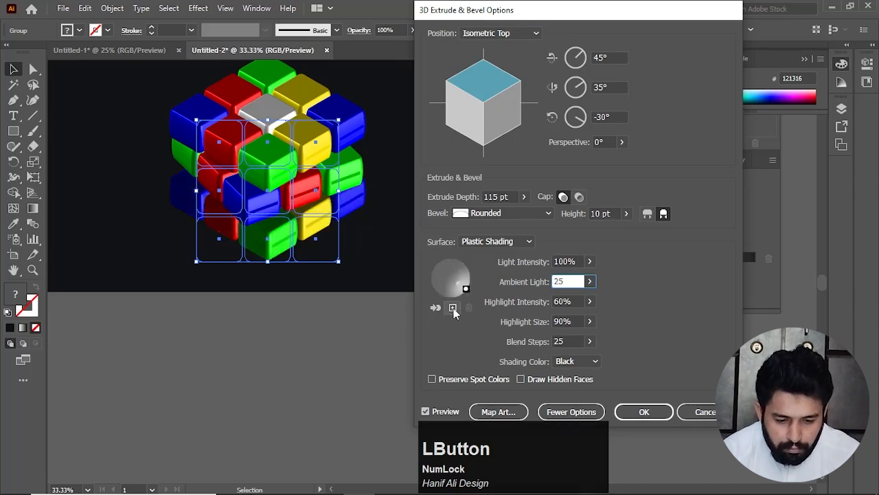
# Step: Add a second light at the upper left of the bottom layer's shading sphere, apply the effect and deselect the layer
pyautogui.click(453, 308)
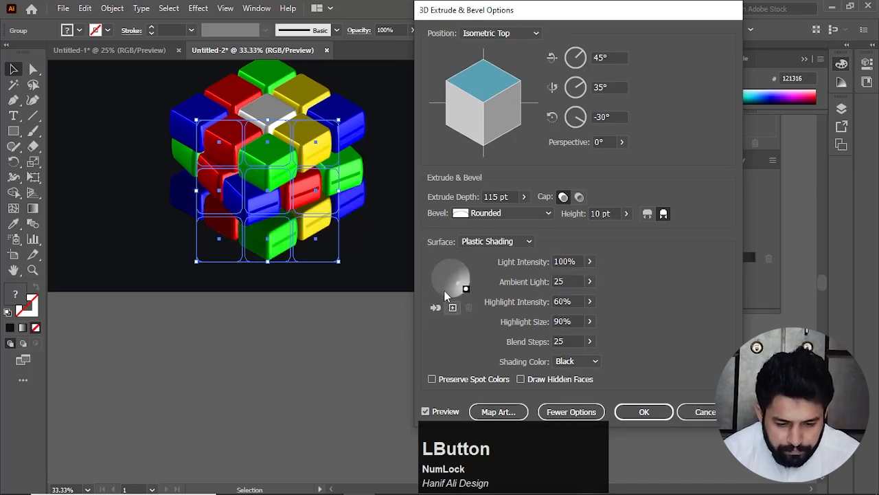
pyautogui.click(453, 308)
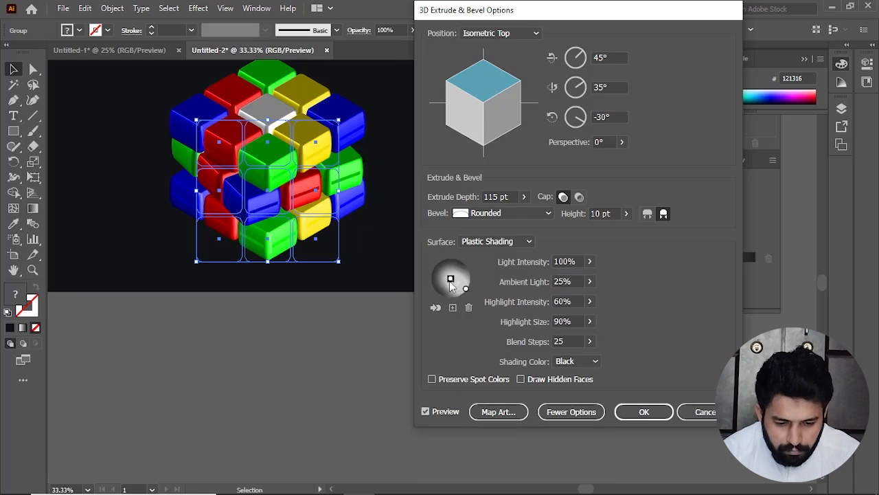
pyautogui.moveTo(451, 282)
pyautogui.mouseDown()
pyautogui.moveTo(429, 268)
pyautogui.moveTo(426, 252)
pyautogui.moveTo(430, 264)
pyautogui.mouseUp()
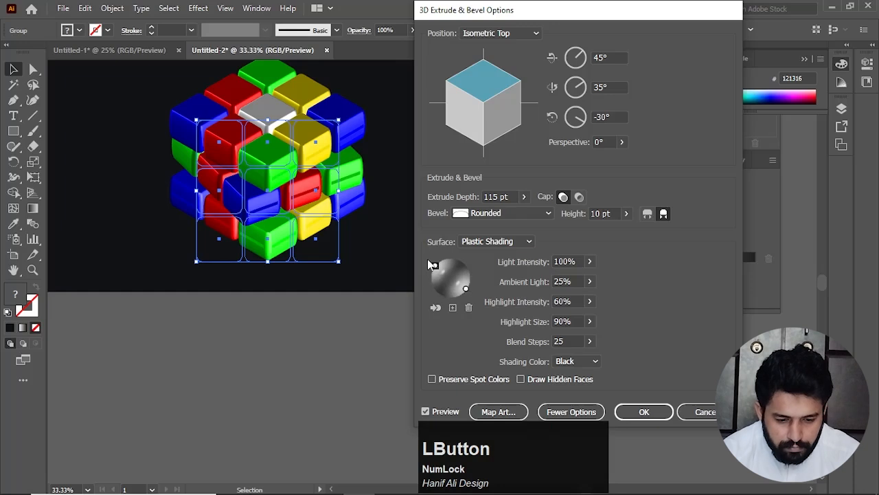
pyautogui.click(647, 412)
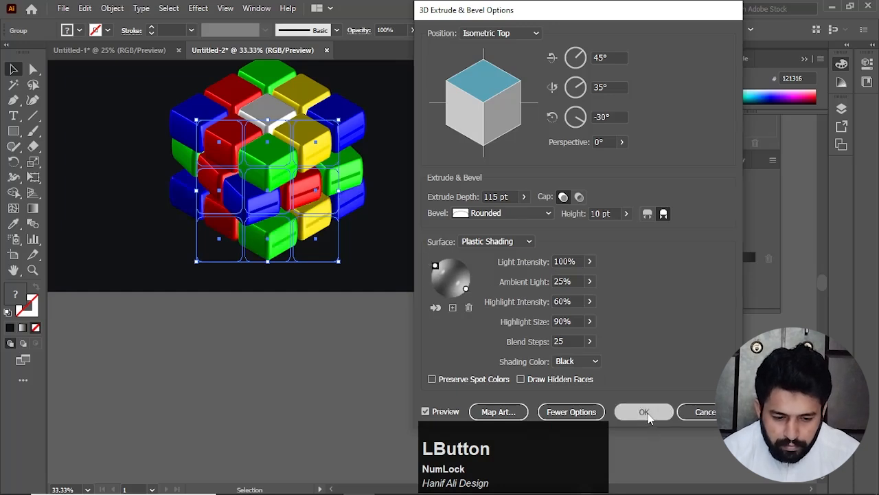
pyautogui.click(392, 330)
pyautogui.press('space')
pyautogui.moveTo(394, 254); pyautogui.dragTo(431, 302)
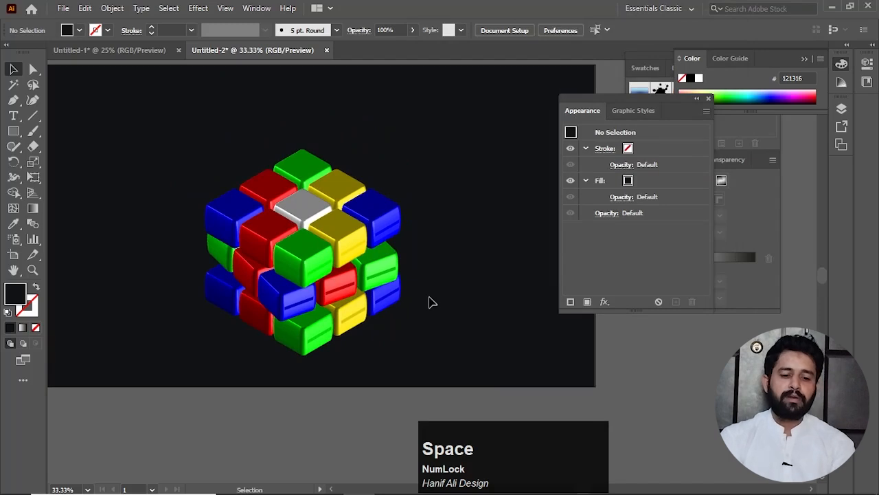